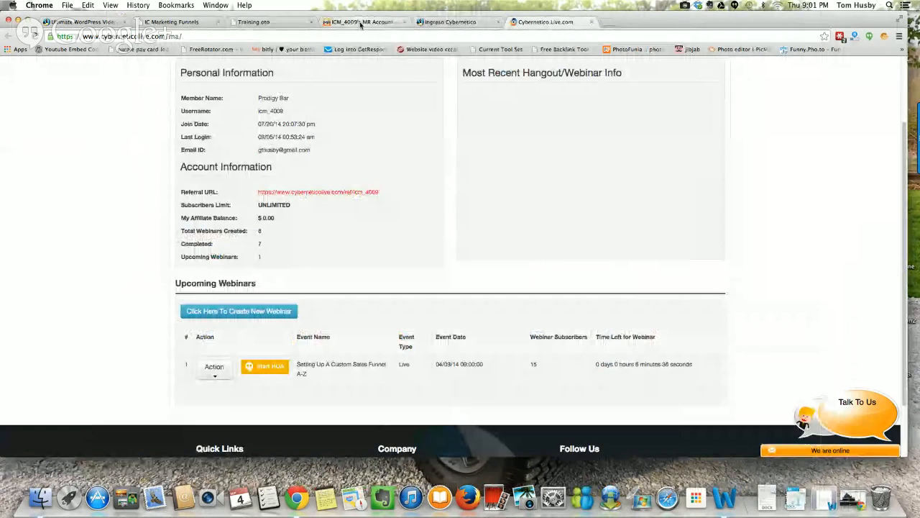
Step: Switch to the Magic Responder account dashboard
click(360, 22)
mouse_move(338, 92)
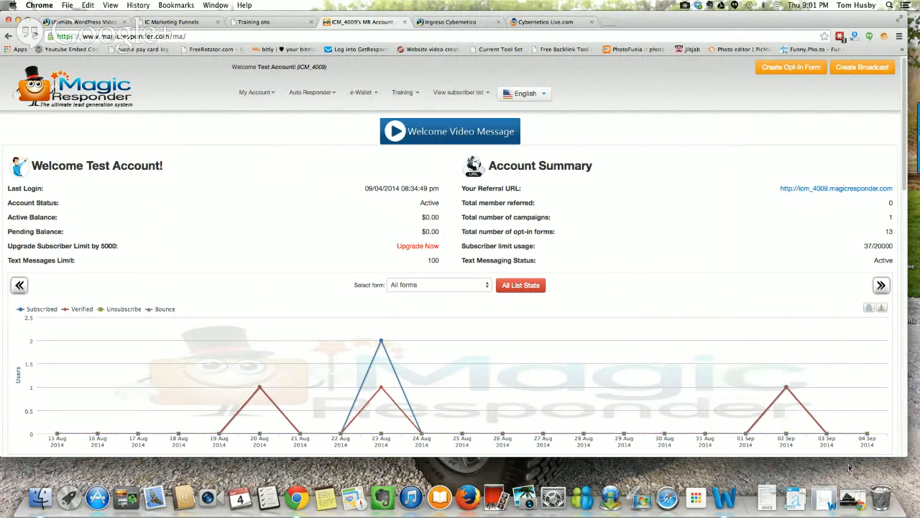
Step: Review the Google+ Hangouts broadcast's audio device settings and its live chat, then minimise the broadcast window
click(851, 496)
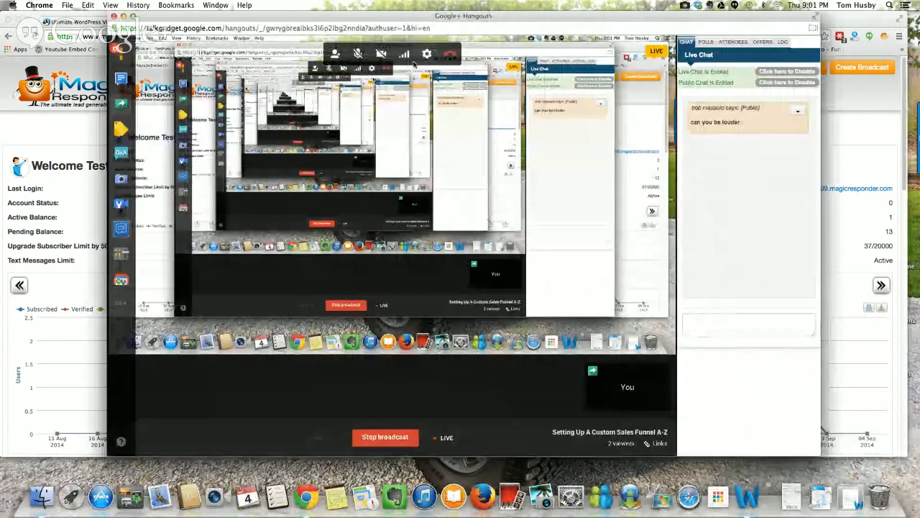
click(427, 54)
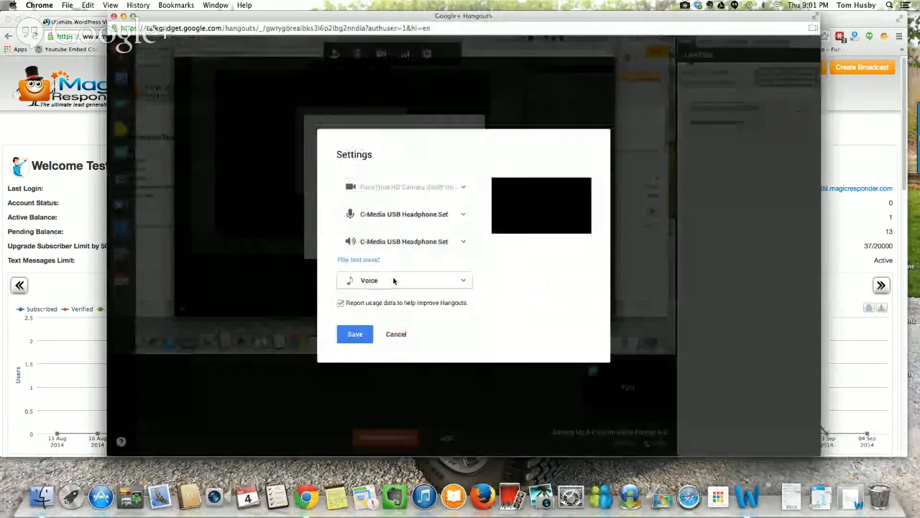
click(355, 334)
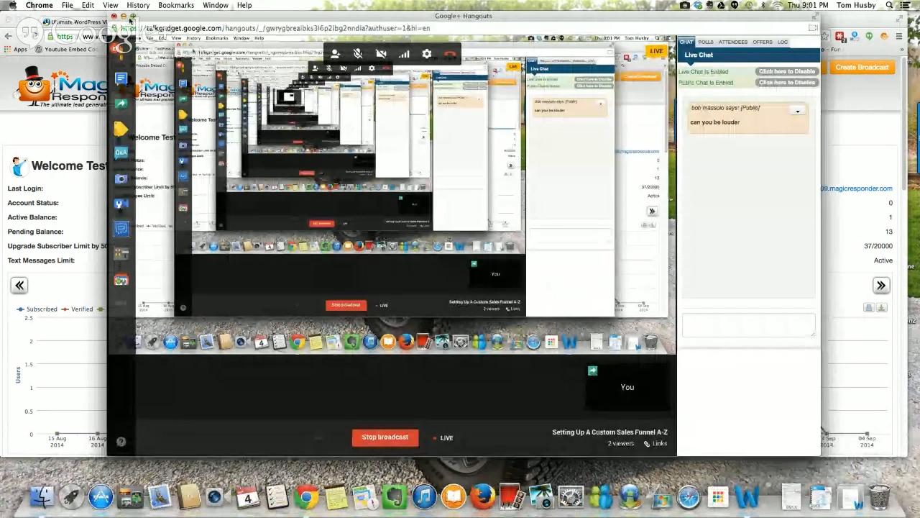
click(124, 15)
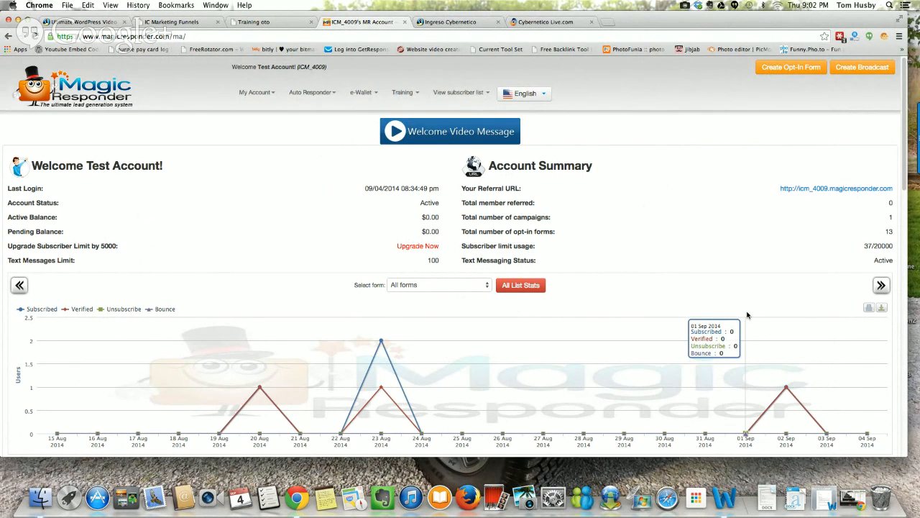
click(852, 497)
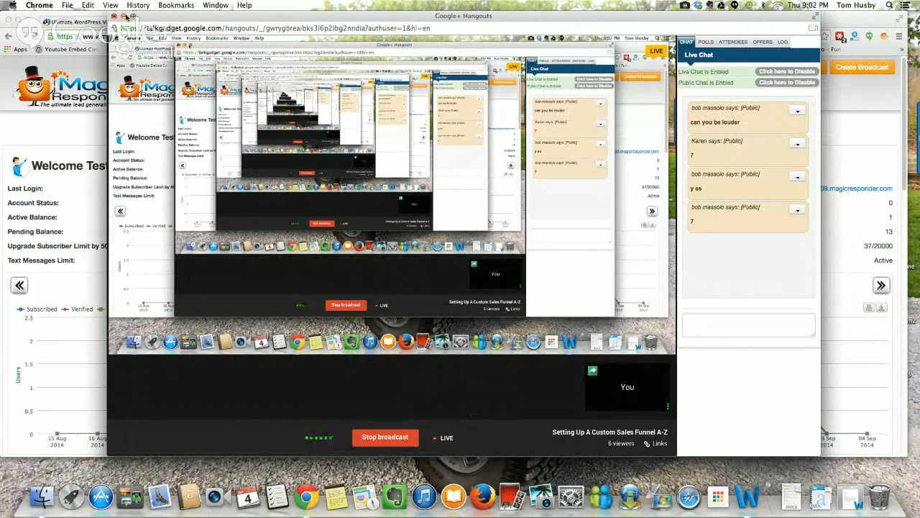
click(124, 16)
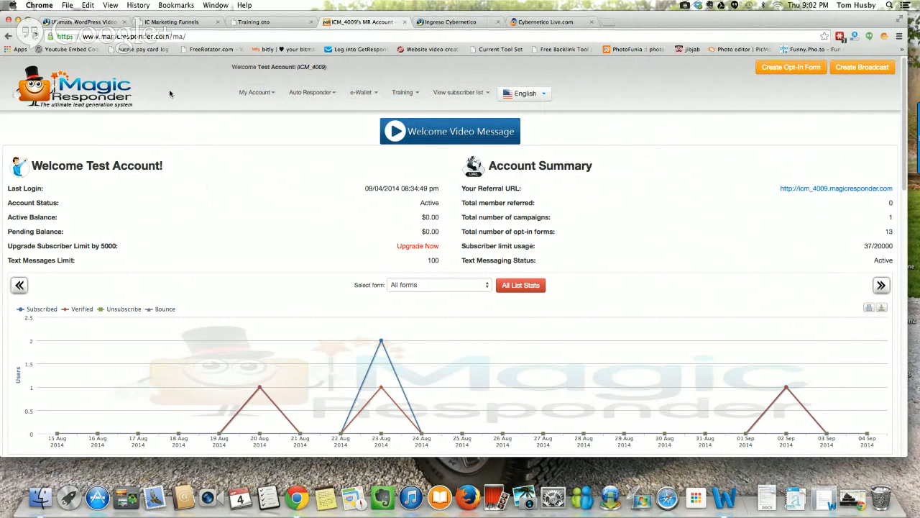
Step: Go to the Magic Responder autoresponder campaigns and start creating a new campaign
mouse_move(276, 106)
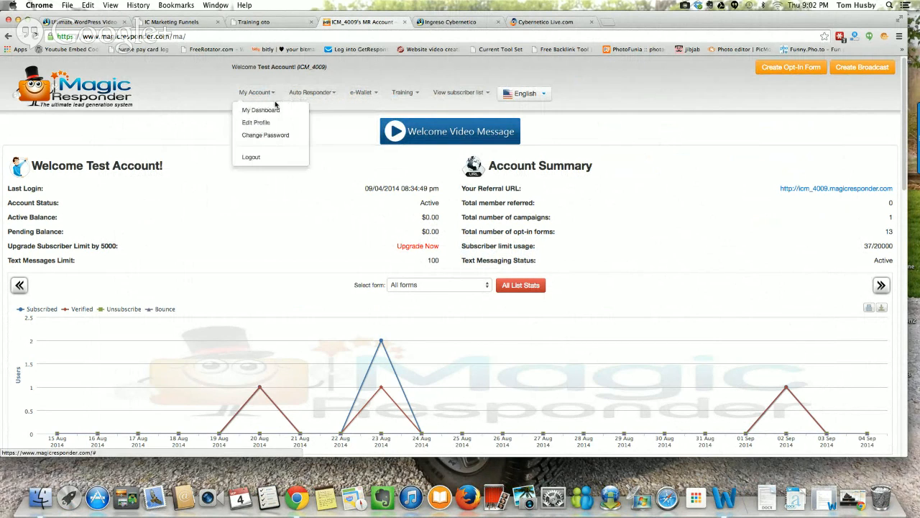
mouse_move(314, 97)
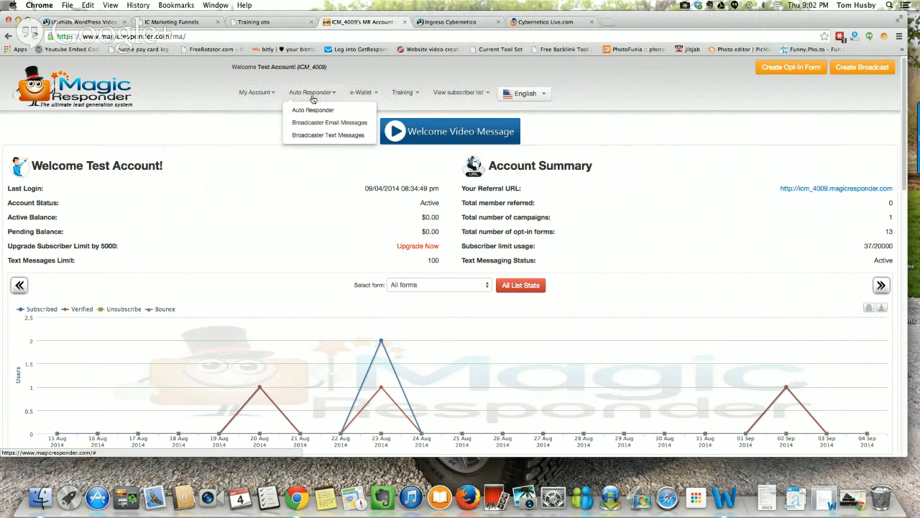
click(314, 109)
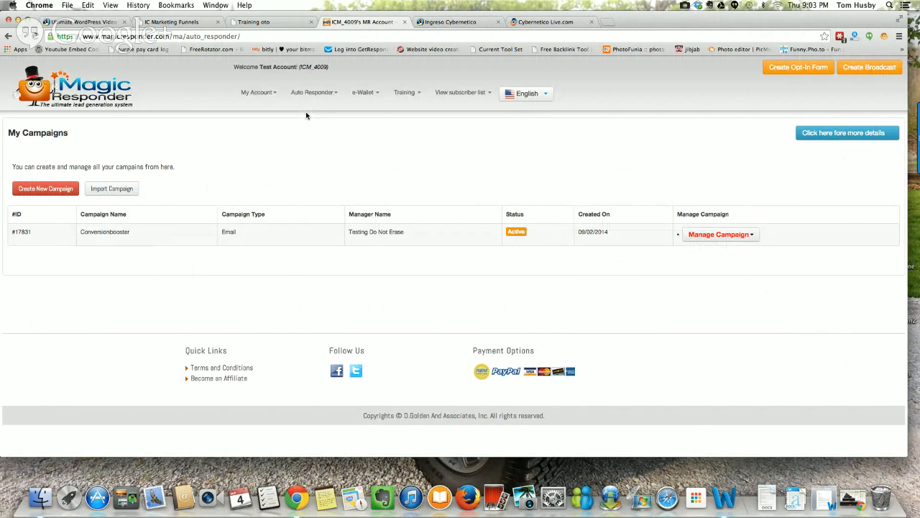
click(63, 188)
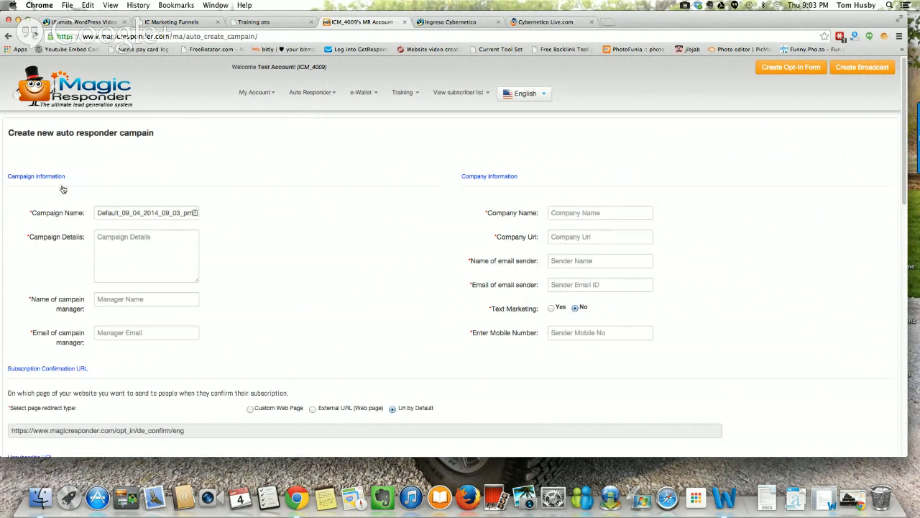
Step: Name the campaign "Webinar 9414" and enter "training" as the campaign details
drag(97, 213, 211, 213)
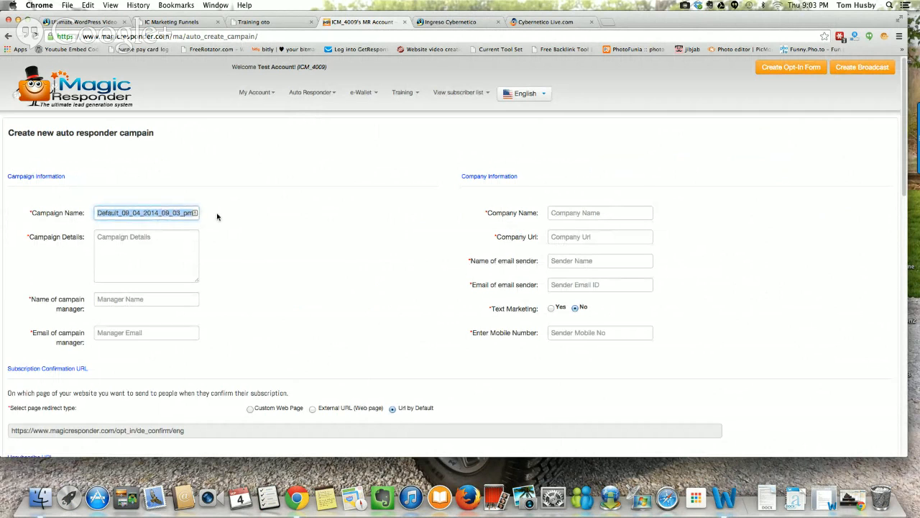
text(Webinar 9414)
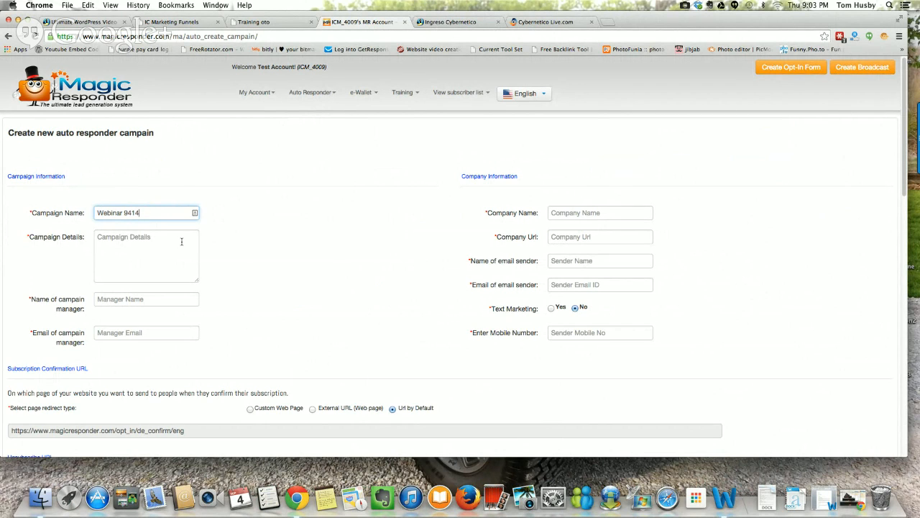
click(149, 238)
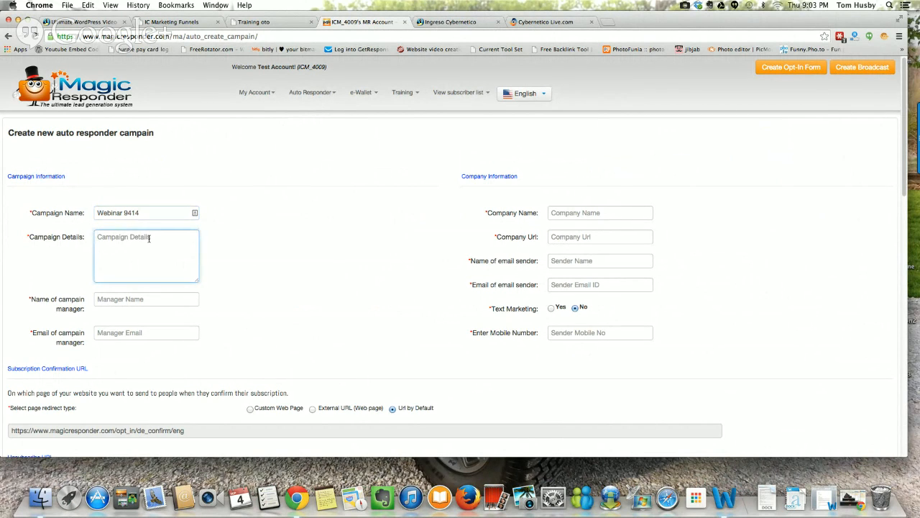
text(training)
Step: Enter "webinar guy" as the campaign manager's name and fill in the manager's email
scroll(302, 193, down, 3)
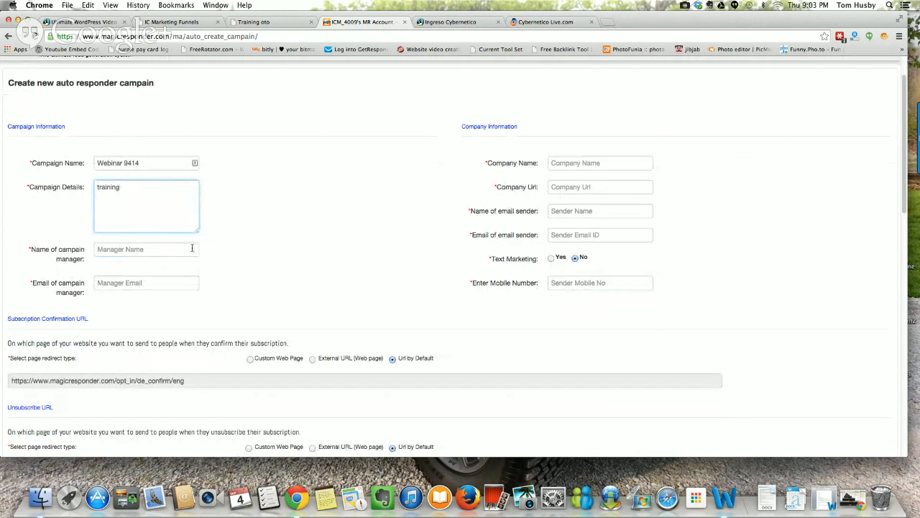
click(192, 249)
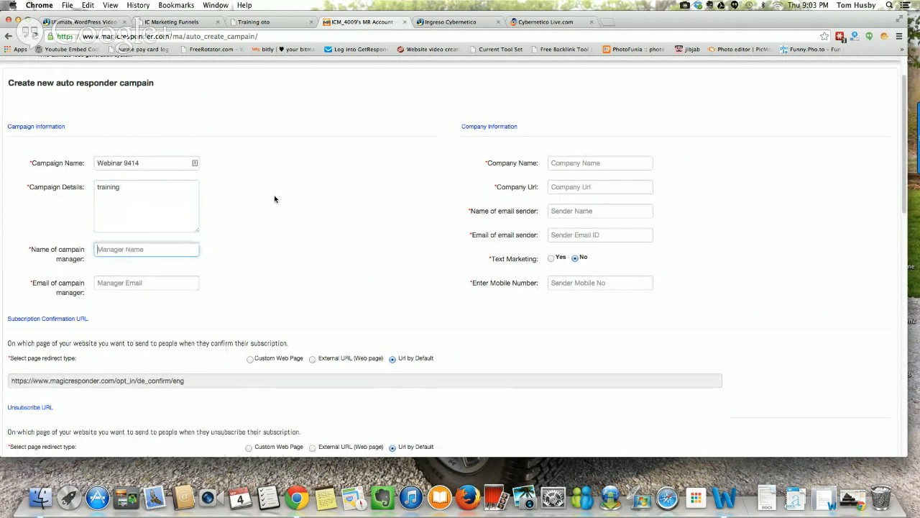
text(webinar guy)
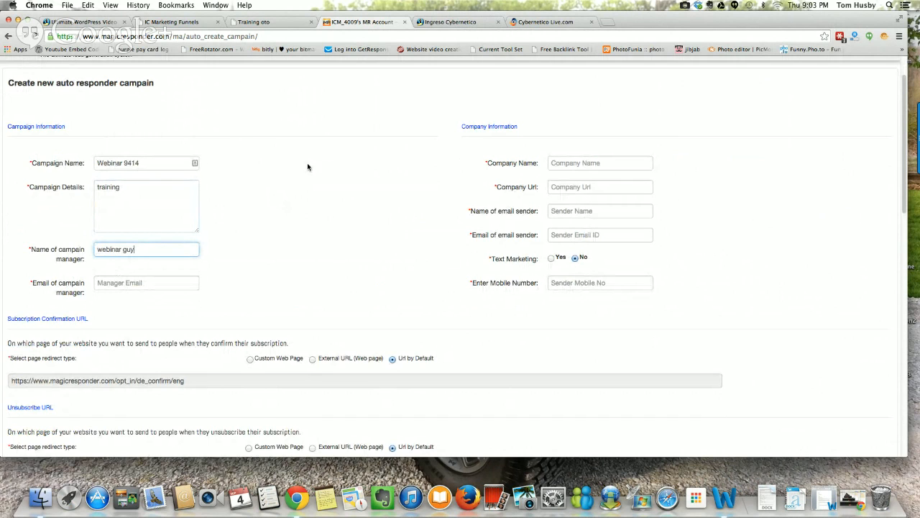
scroll(307, 163, down, 2)
click(134, 224)
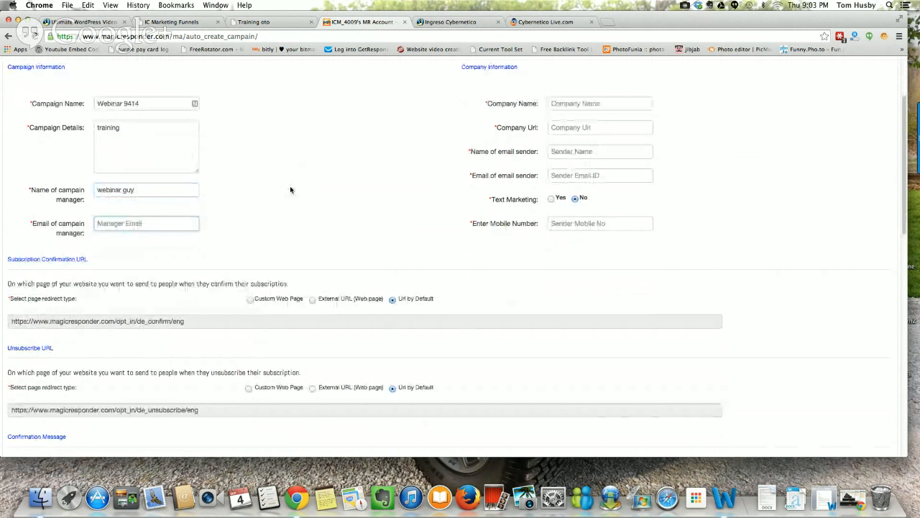
text(email@email.com)
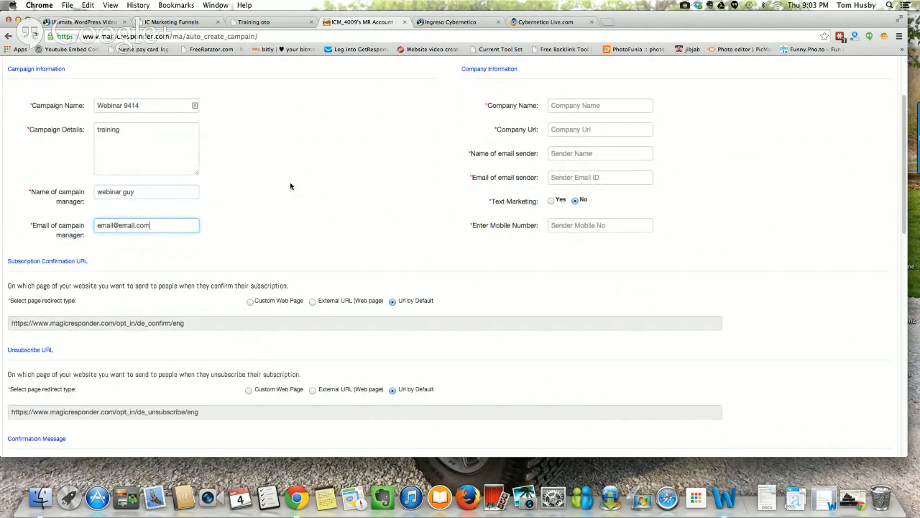
scroll(295, 187, up, 3)
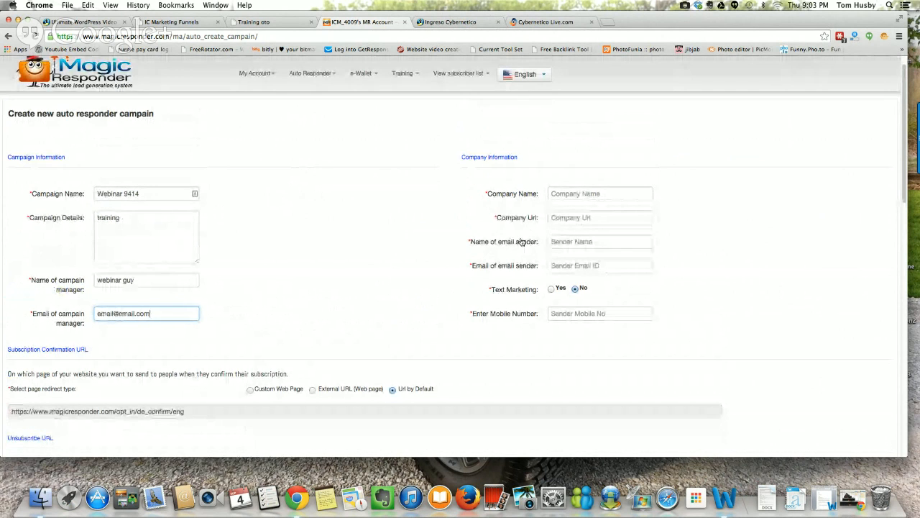
Step: Read the Hangouts broadcast's live chat, recheck its microphone and speaker settings, and minimise the window
click(824, 438)
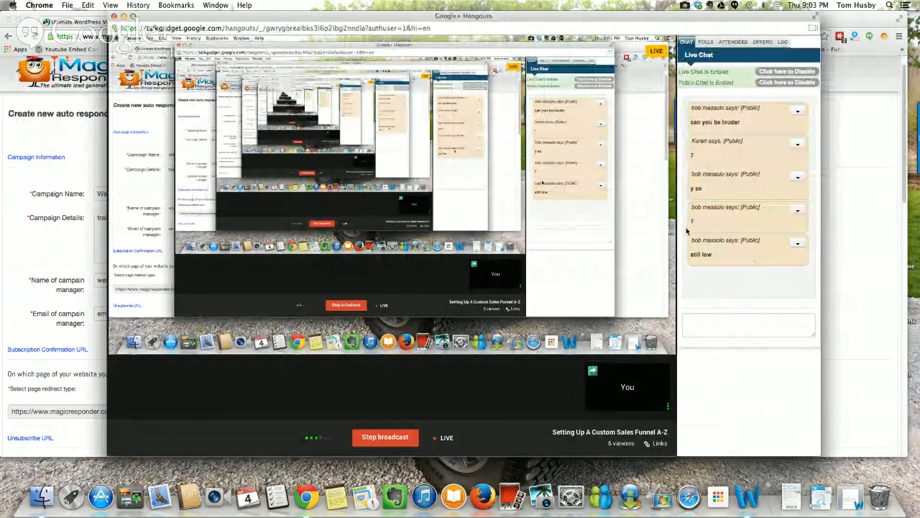
drag(274, 17, 358, 36)
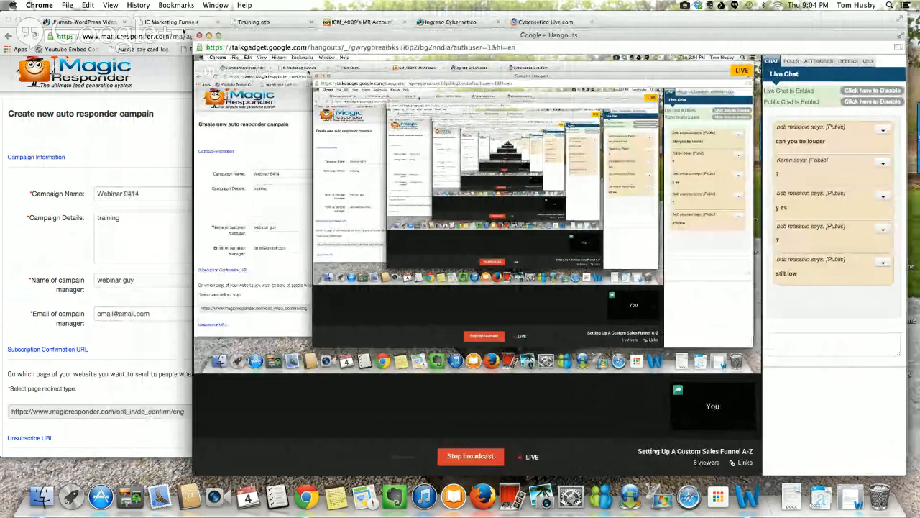
click(513, 74)
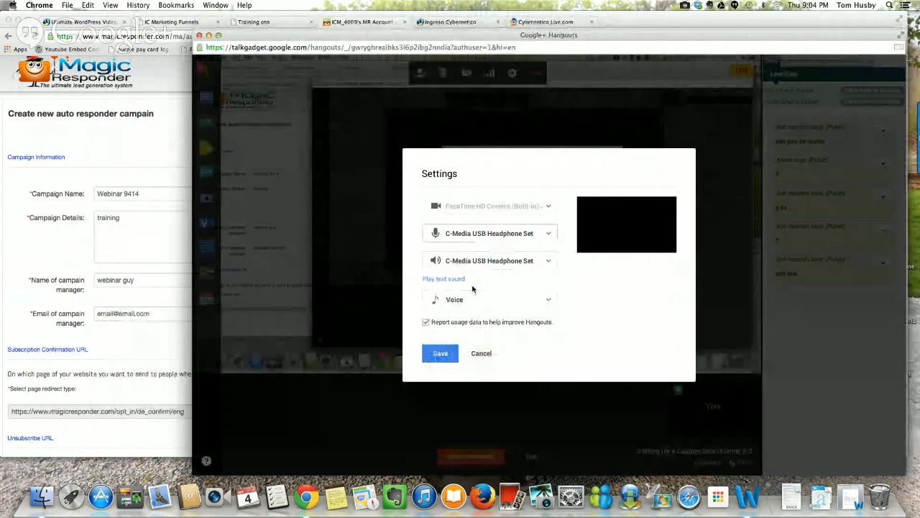
click(438, 353)
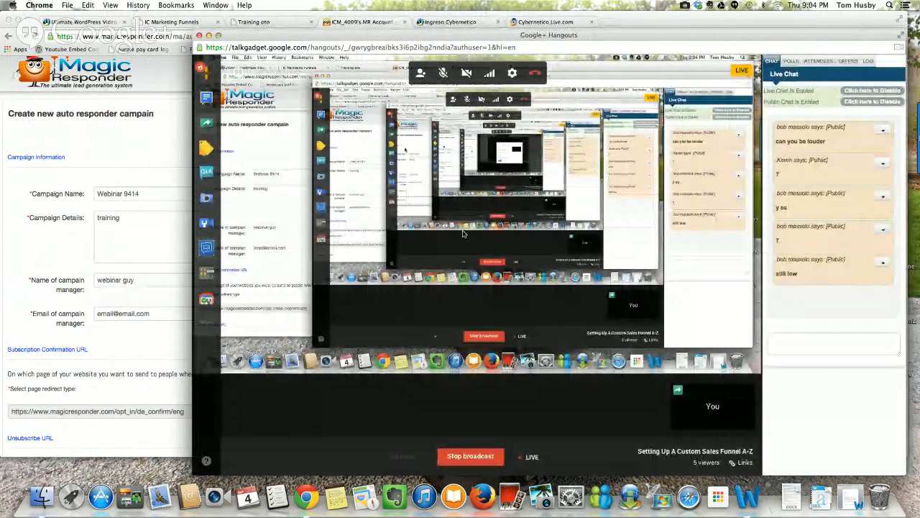
click(207, 36)
mouse_move(261, 130)
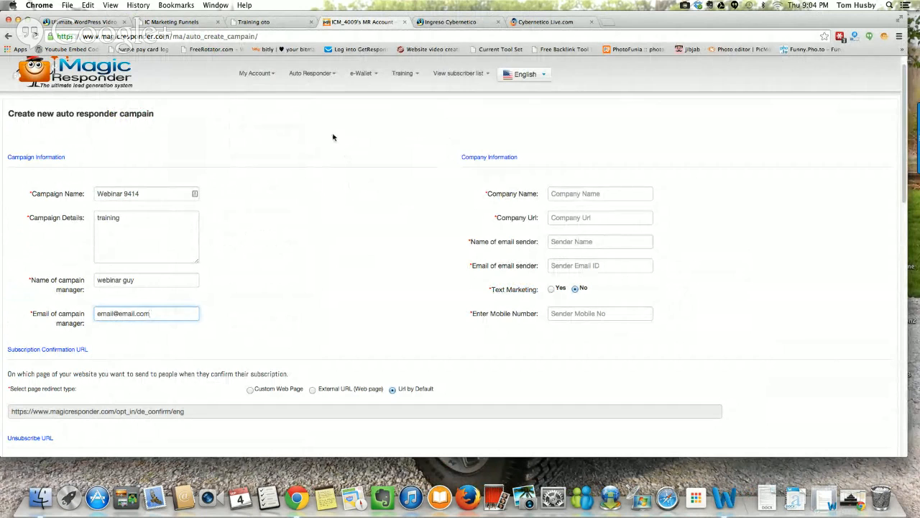
Step: Enter "Your company name" as the company name in the campaign's company information
scroll(333, 135, down, 3)
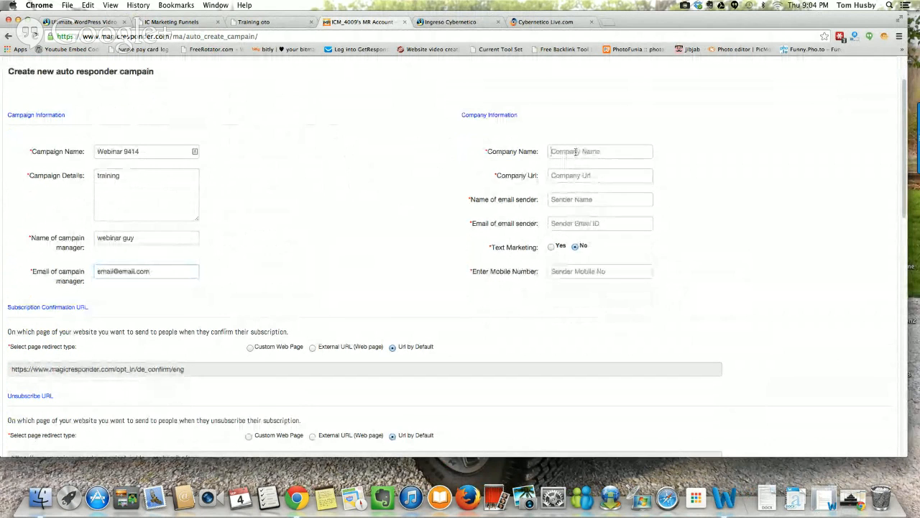
click(574, 151)
text(Your)
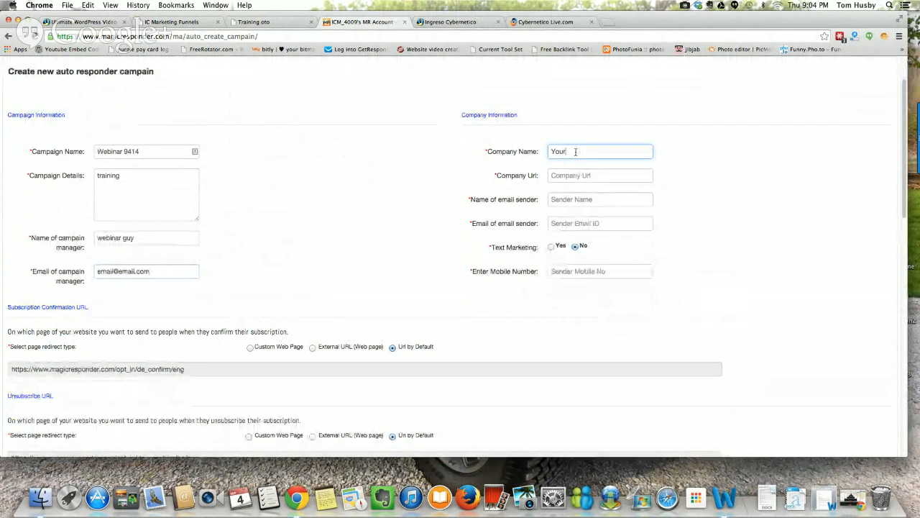
text( company name)
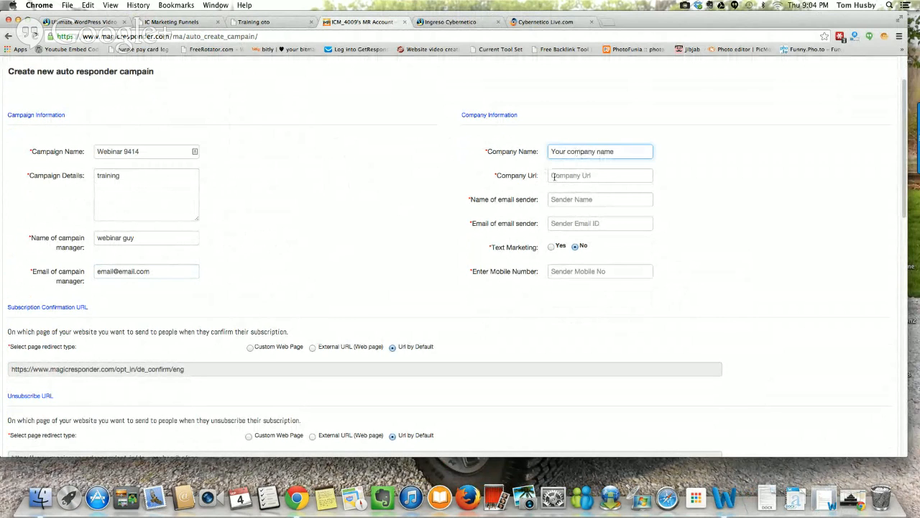
click(556, 176)
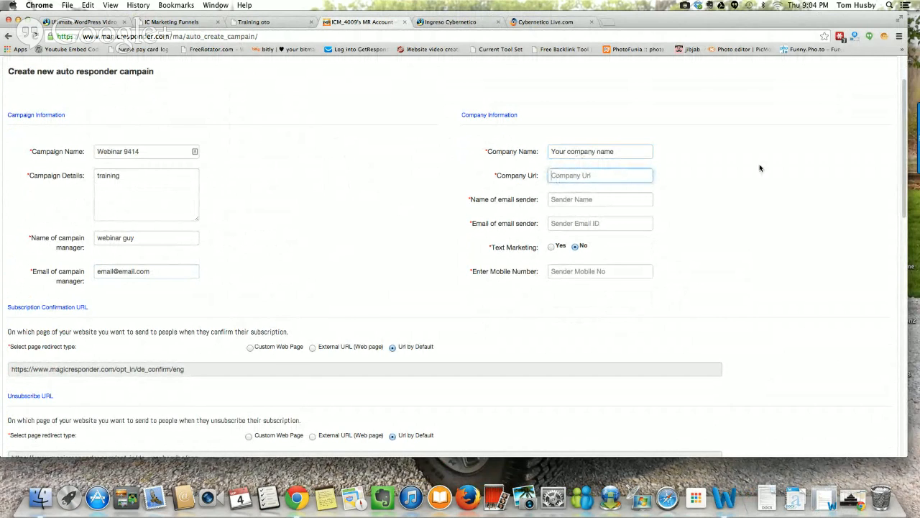
text(ht)
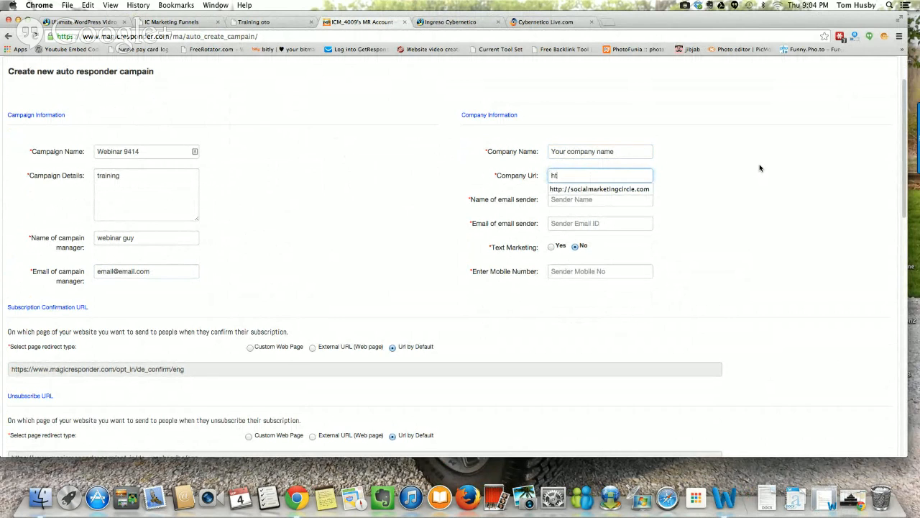
text(tp;)
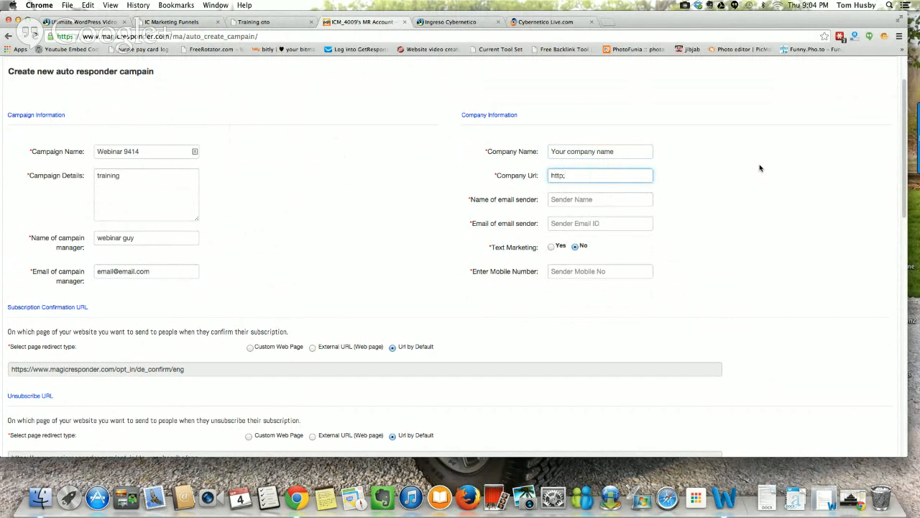
key(BackSpace)
text(:/)
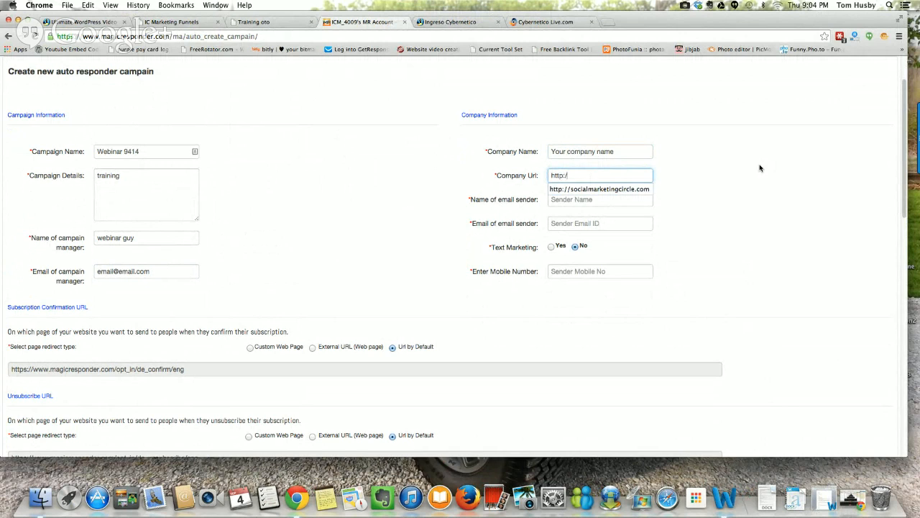
text(/)
text(in)
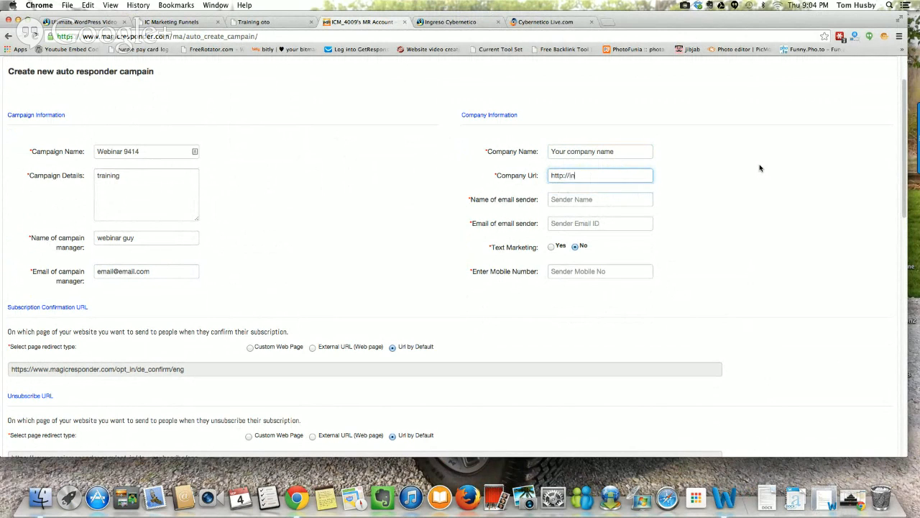
text(gresocybernetico.com)
Step: Enter "IC Trainer" as the name of the email sender in the company information
click(614, 199)
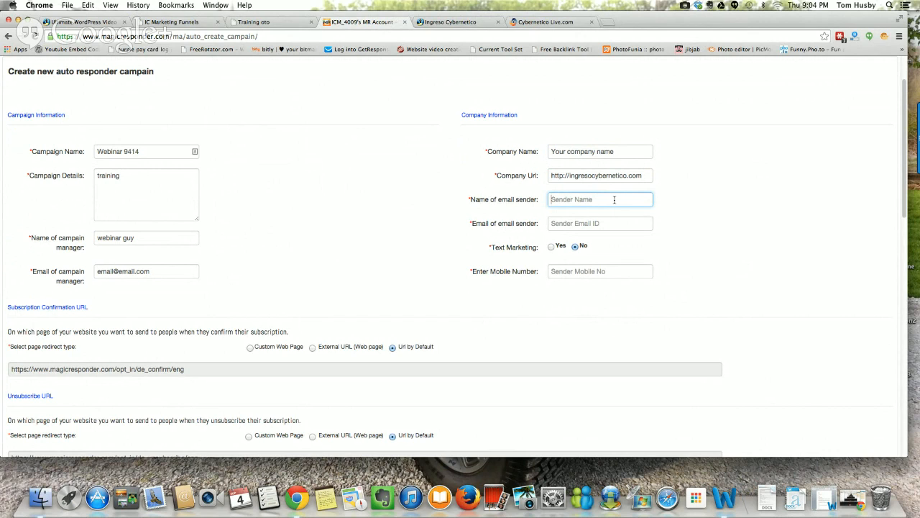
text(IC Trainer)
Step: Fill in the email address of the campaign's email sender
click(600, 224)
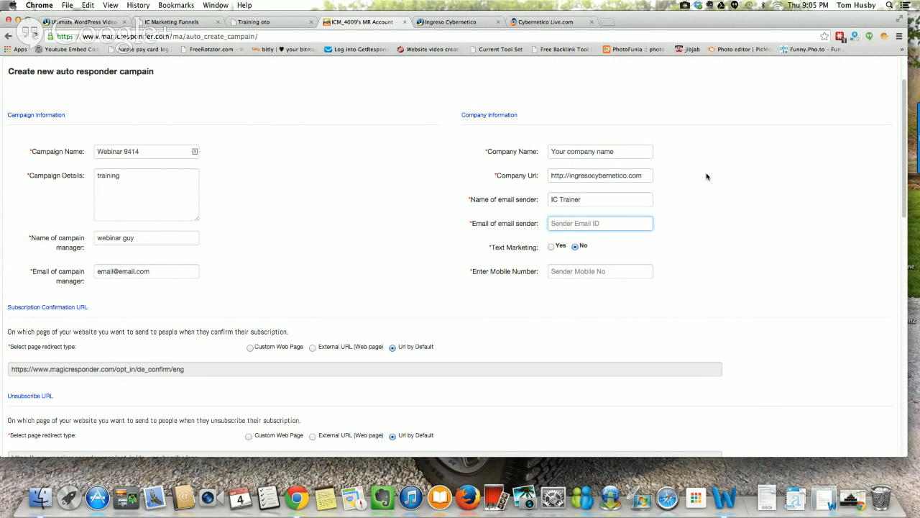
click(589, 226)
text(@ictraining.com)
scroll(675, 191, down, 3)
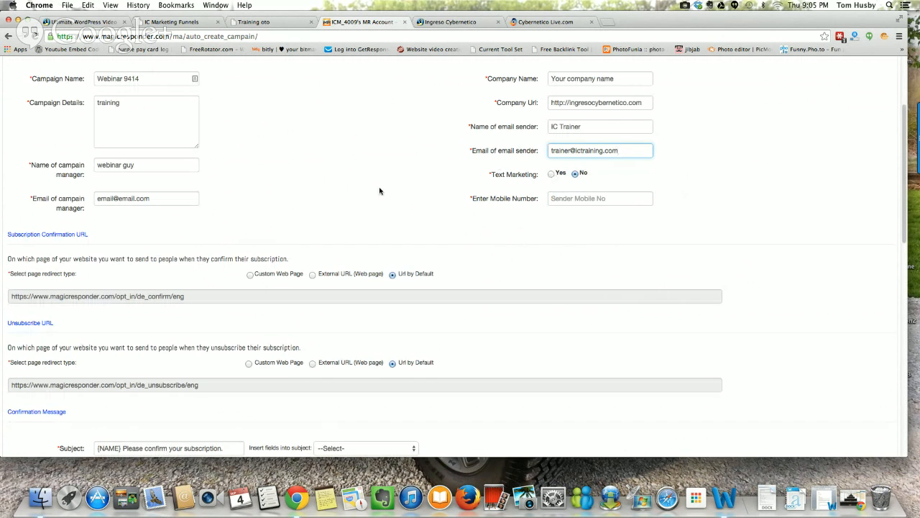
scroll(380, 190, down, 1)
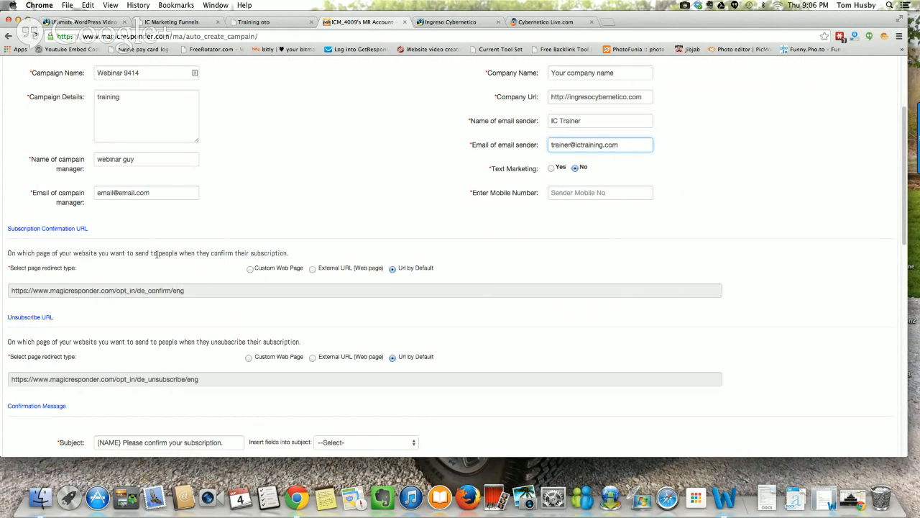
click(249, 269)
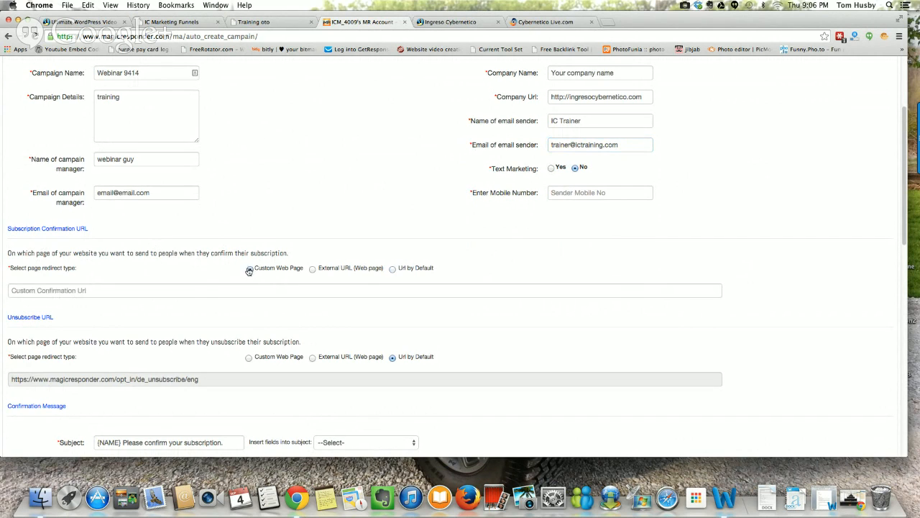
click(205, 290)
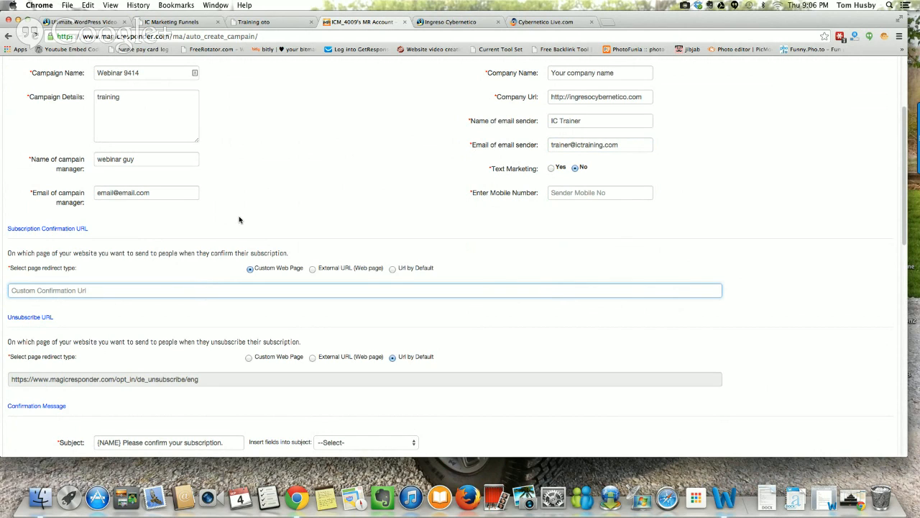
text(htt)
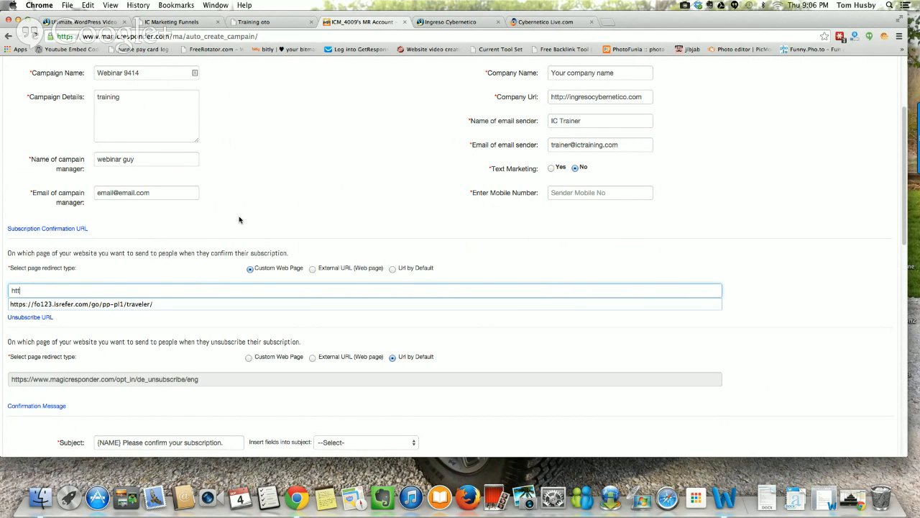
text(p://cnn)
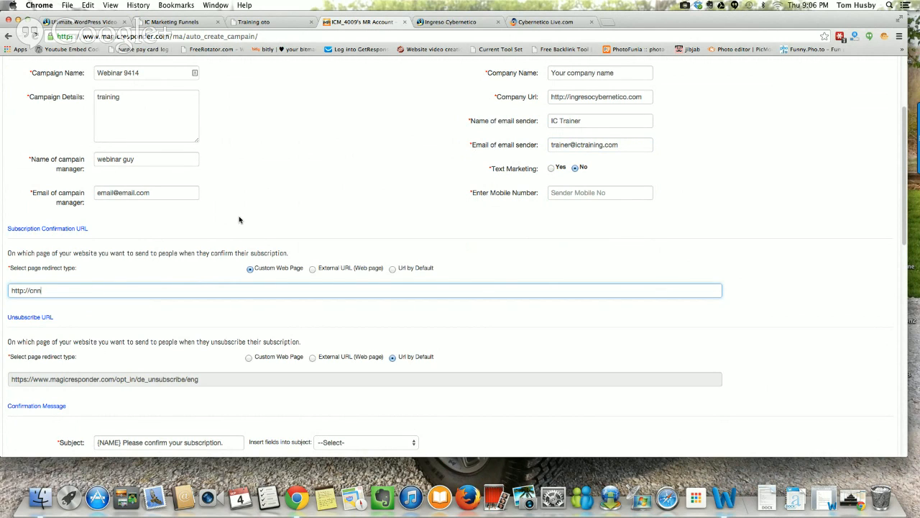
text(.com)
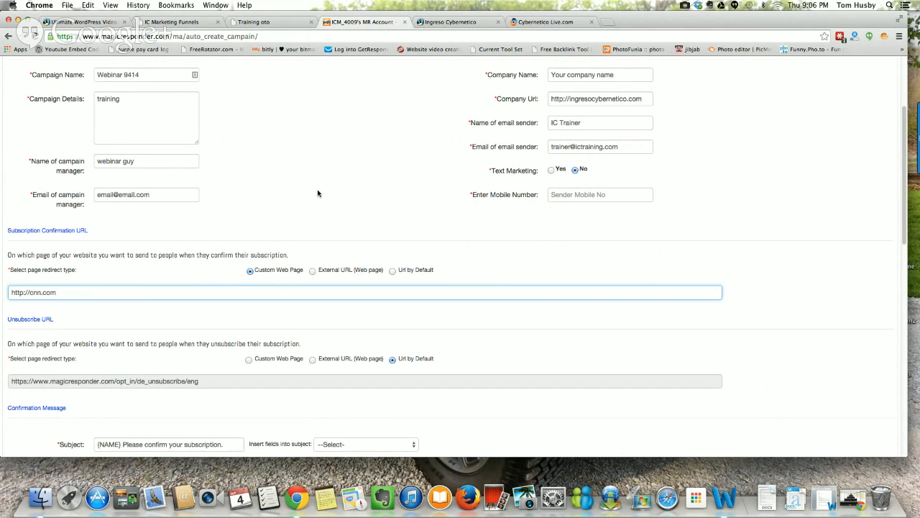
scroll(310, 205, down, 1)
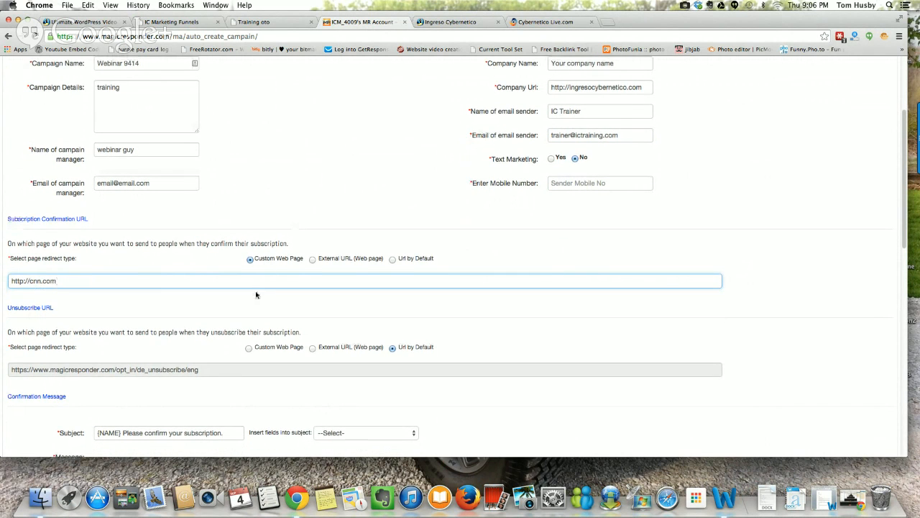
scroll(256, 294, down, 5)
click(240, 276)
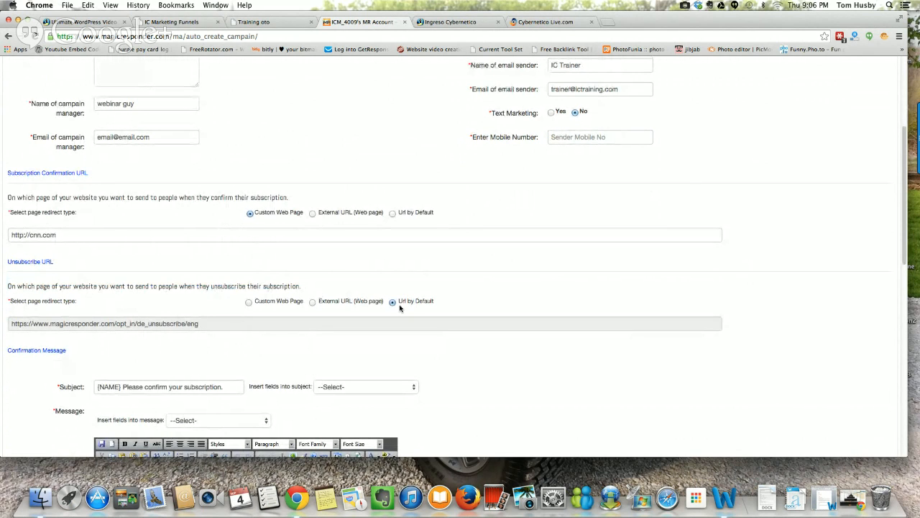
Step: Disable double opt-in for the campaign
scroll(439, 297, down, 5)
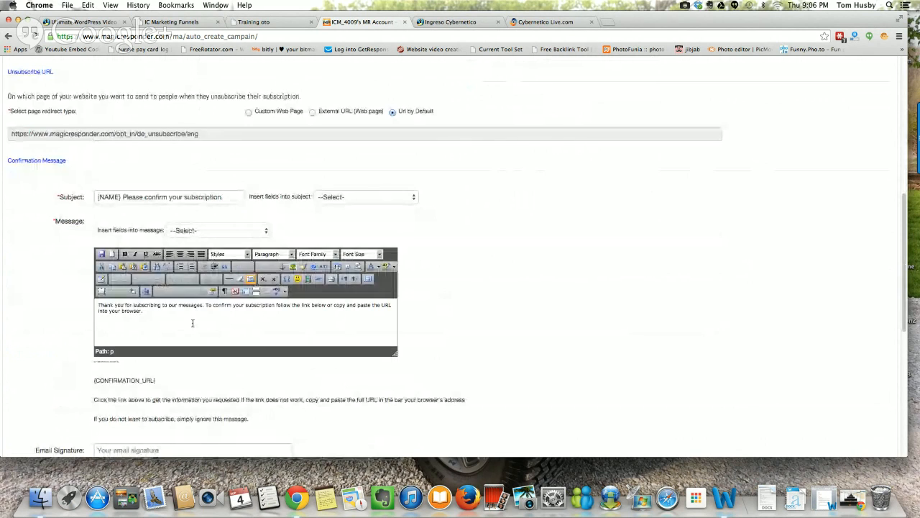
scroll(193, 323, down, 4)
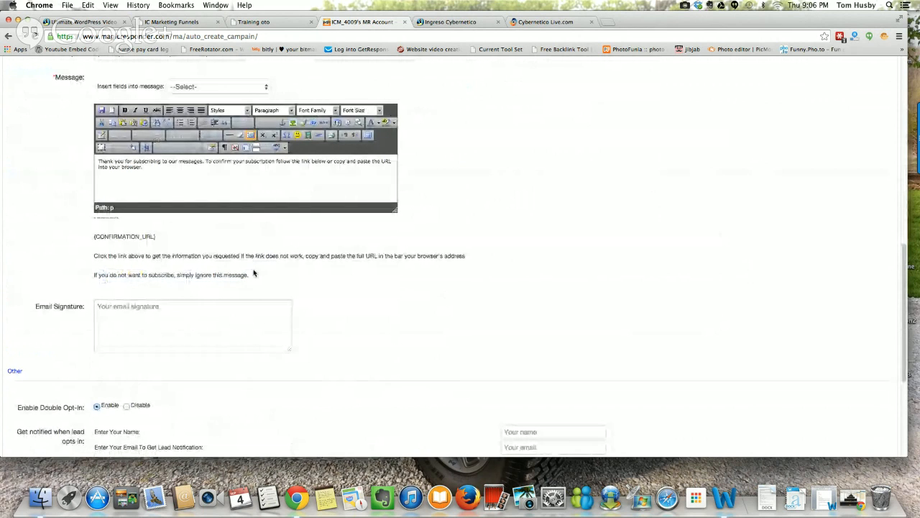
scroll(262, 270, down, 2)
scroll(272, 262, down, 3)
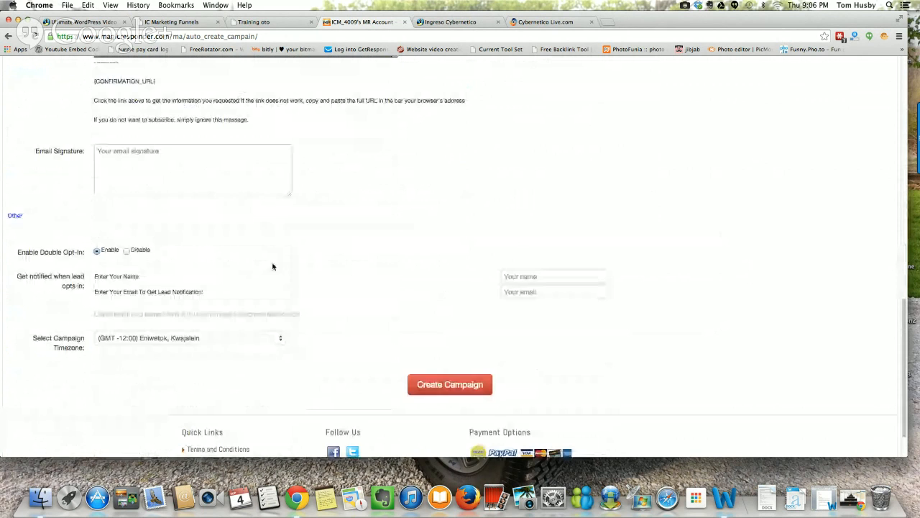
click(128, 252)
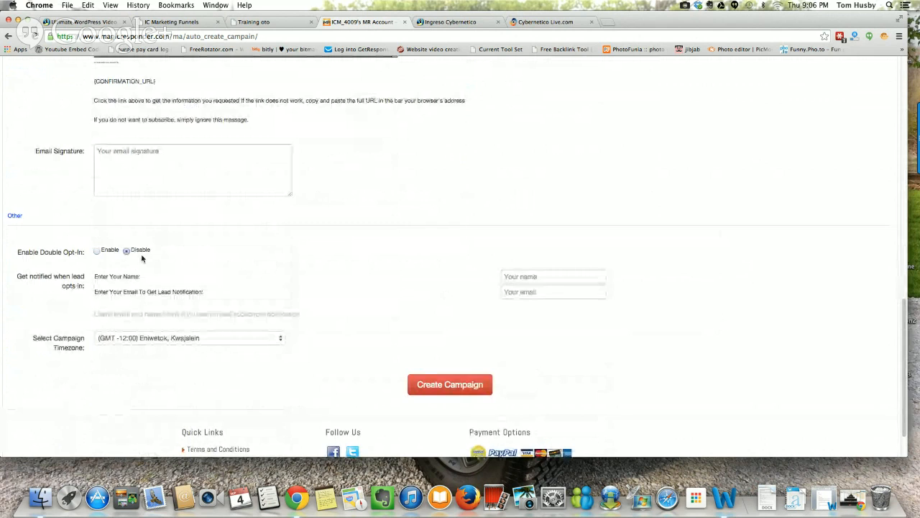
Step: Fill in the recipient's name and email address for notifications when a lead opts in
click(556, 274)
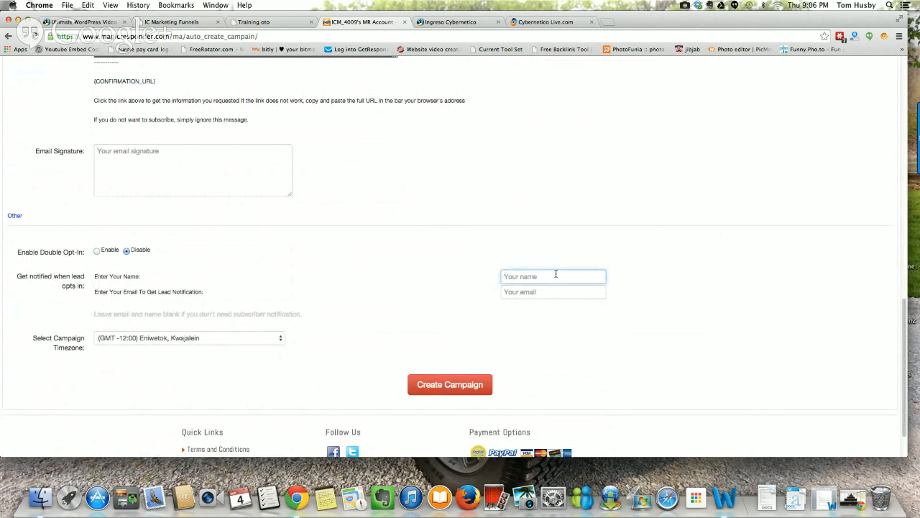
text(fred)
click(553, 289)
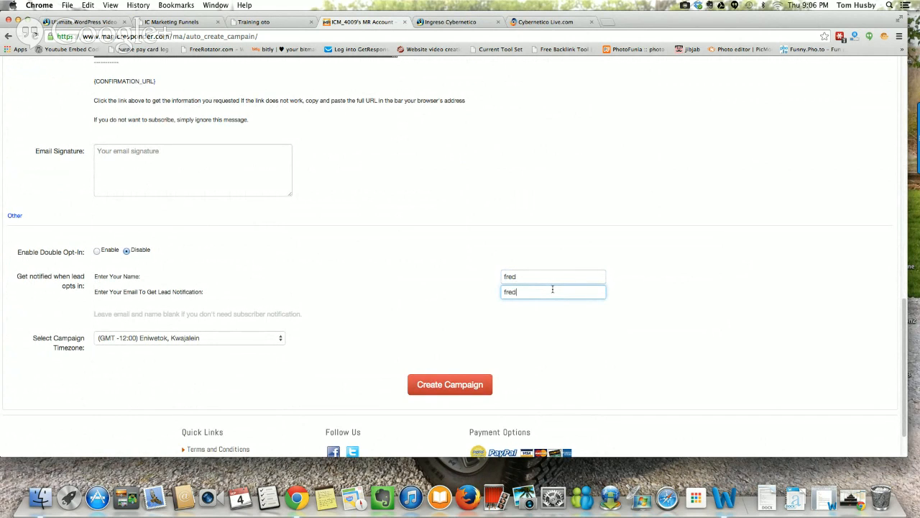
click(566, 227)
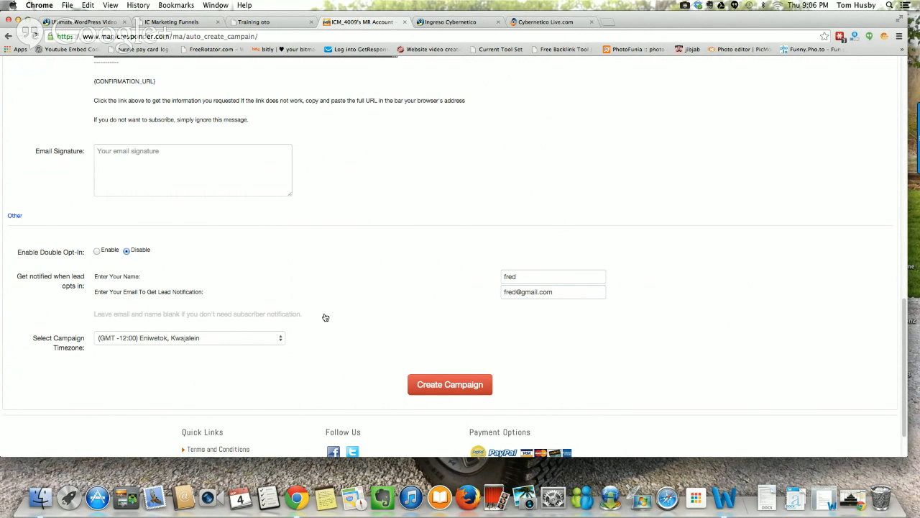
Step: Set the campaign timezone to (GMT -4:00) Atlantic Time (Canada), Caracas, La Paz and create the campaign
click(282, 337)
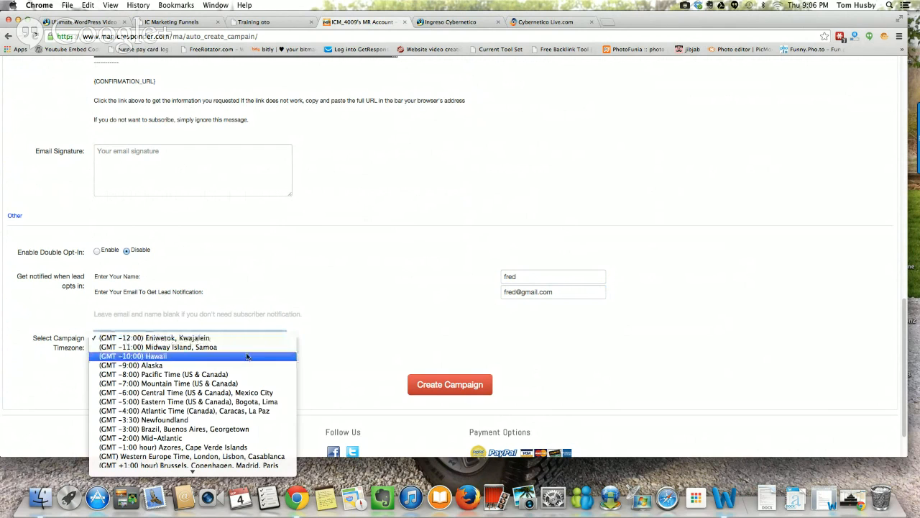
click(164, 411)
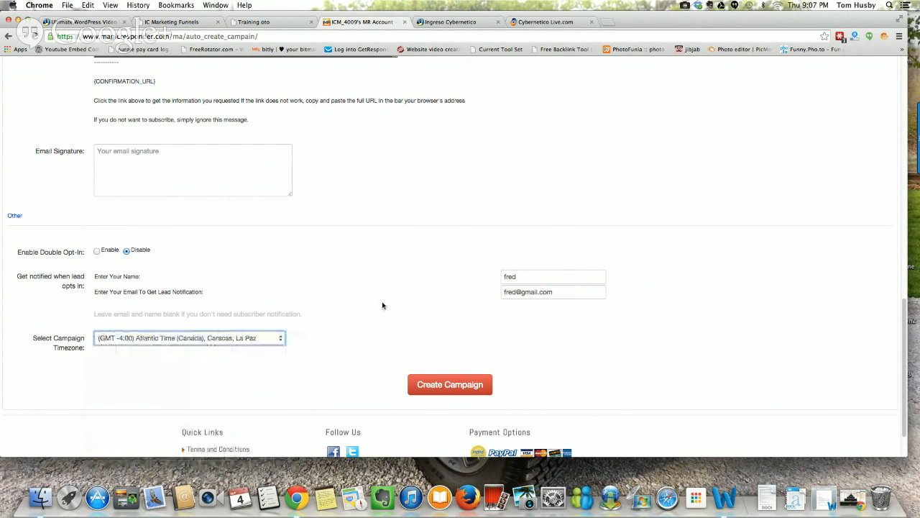
click(434, 379)
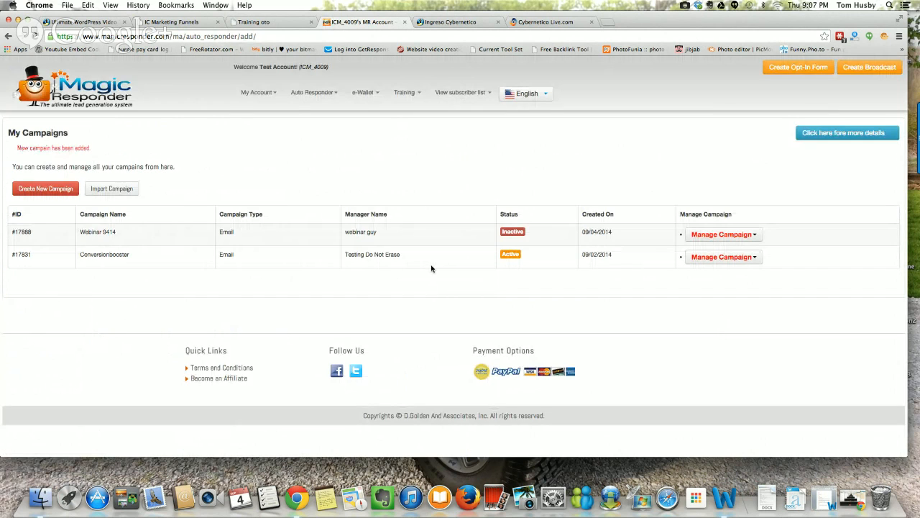
Step: Start creating an opt-in form for the Webinar 9414 campaign and keep that campaign selected for the form
click(755, 238)
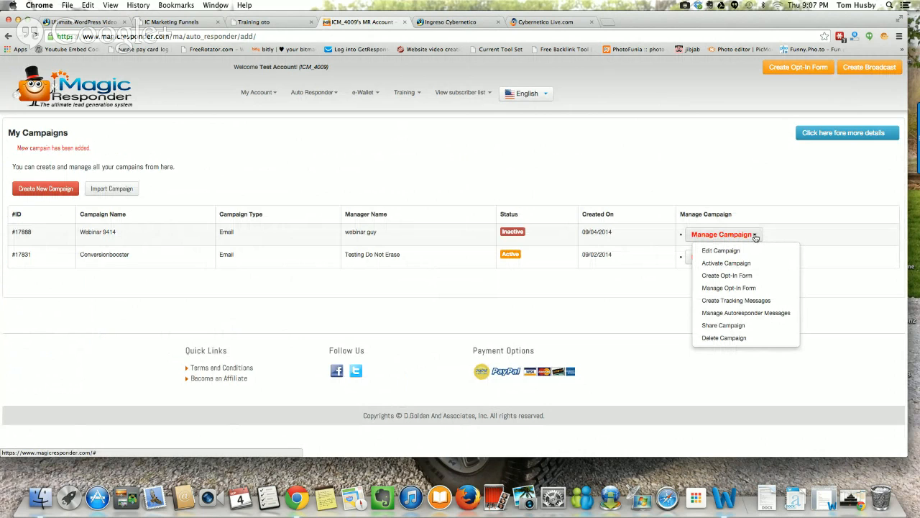
click(740, 277)
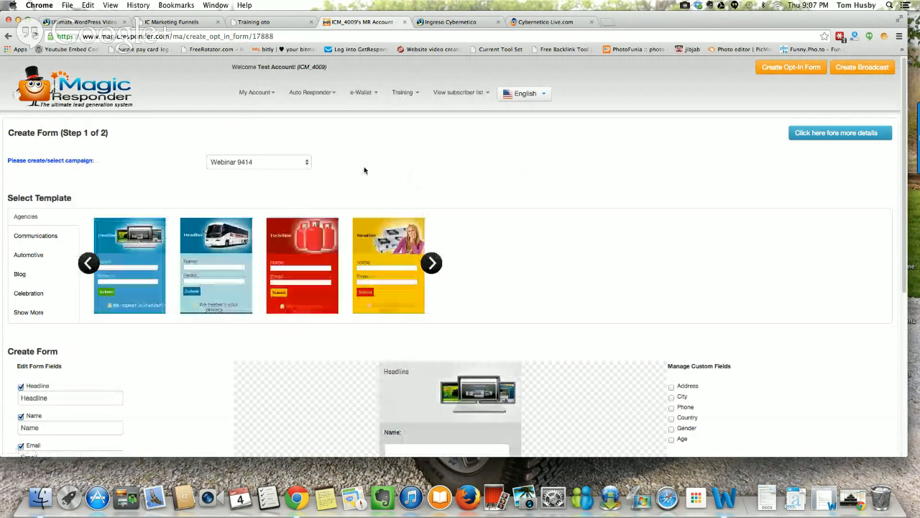
scroll(371, 166, down, 2)
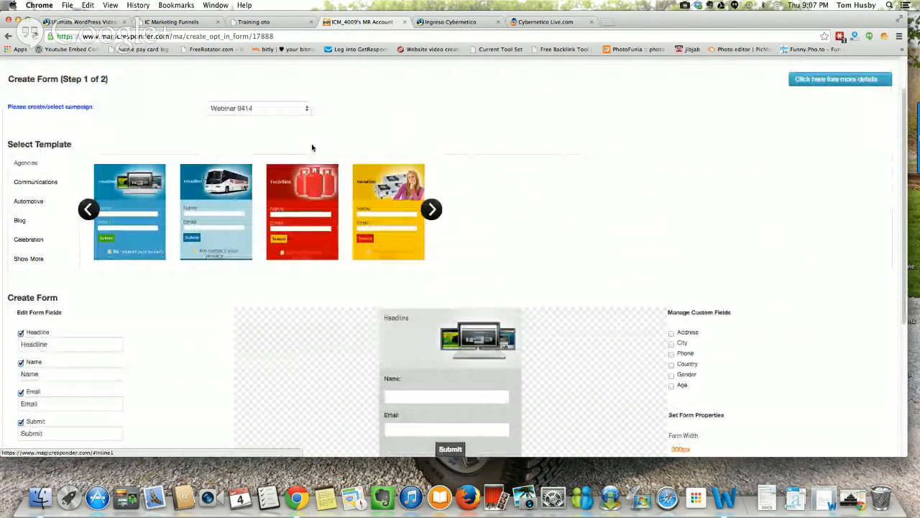
click(306, 112)
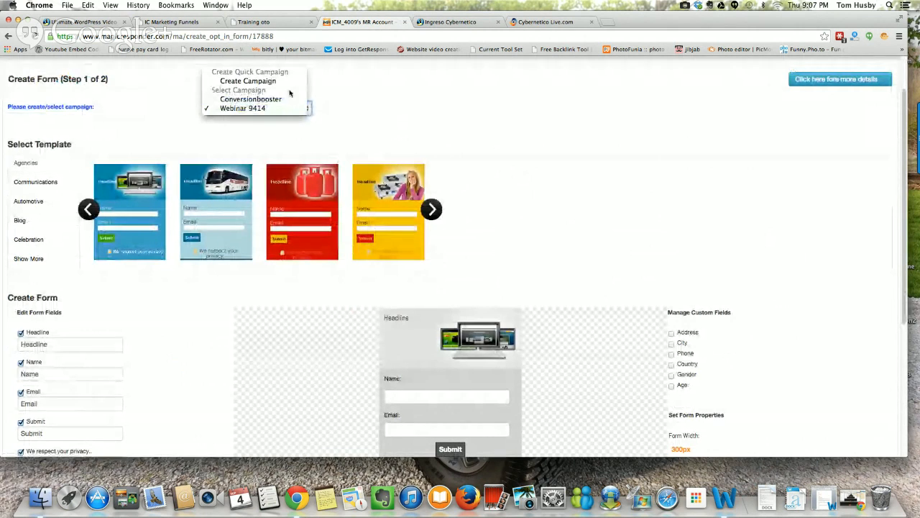
click(252, 109)
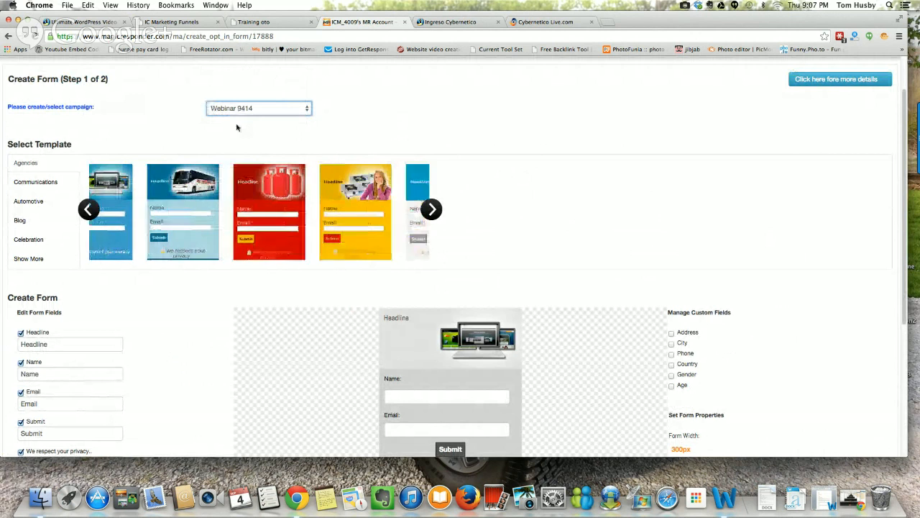
Step: Remove the headline, name, privacy text and the Facebook, Google Plus and Yahoo options from the form, and proceed to step 2
scroll(140, 151, down, 3)
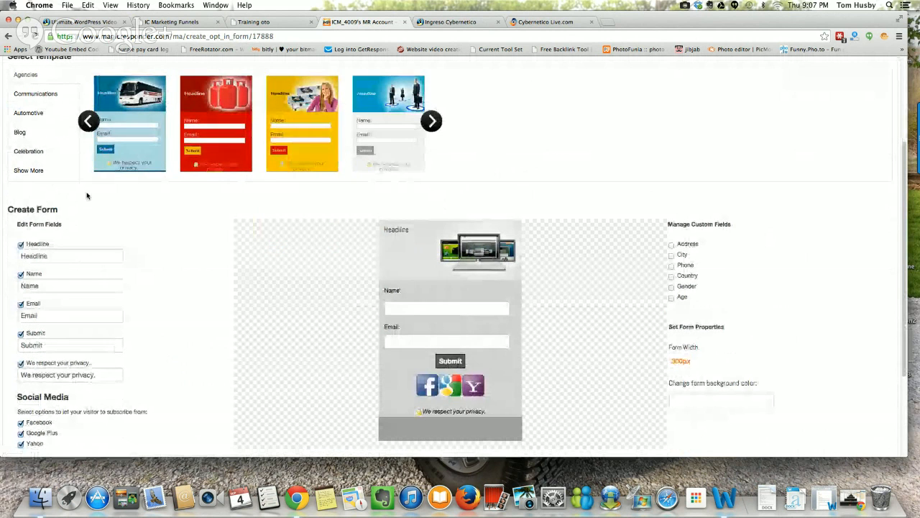
click(21, 245)
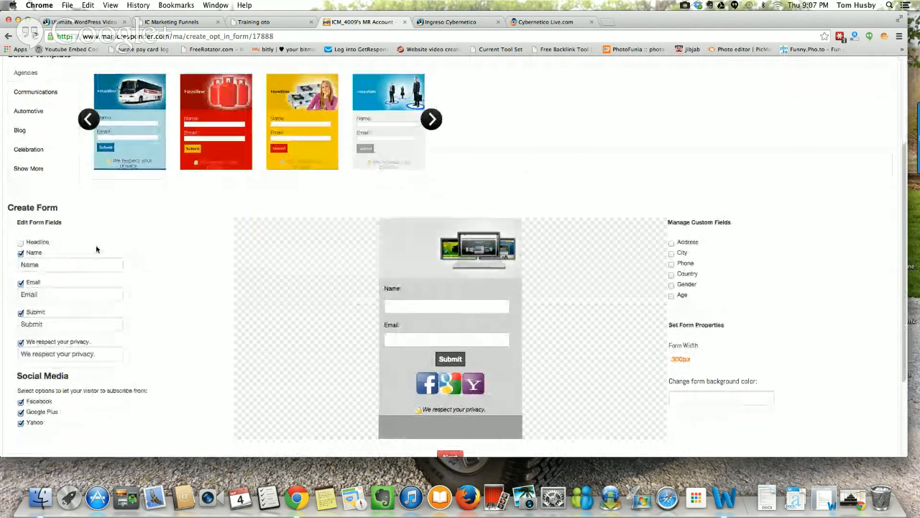
scroll(72, 266, down, 1)
click(21, 310)
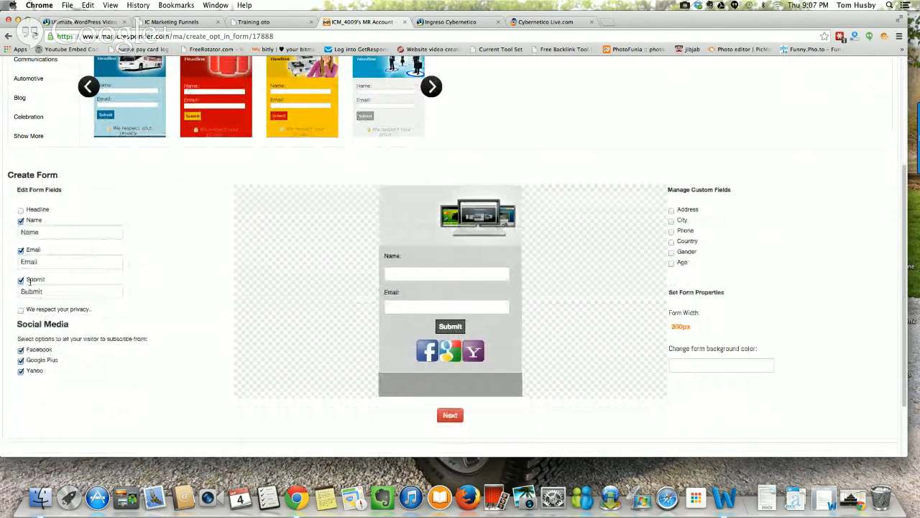
click(21, 221)
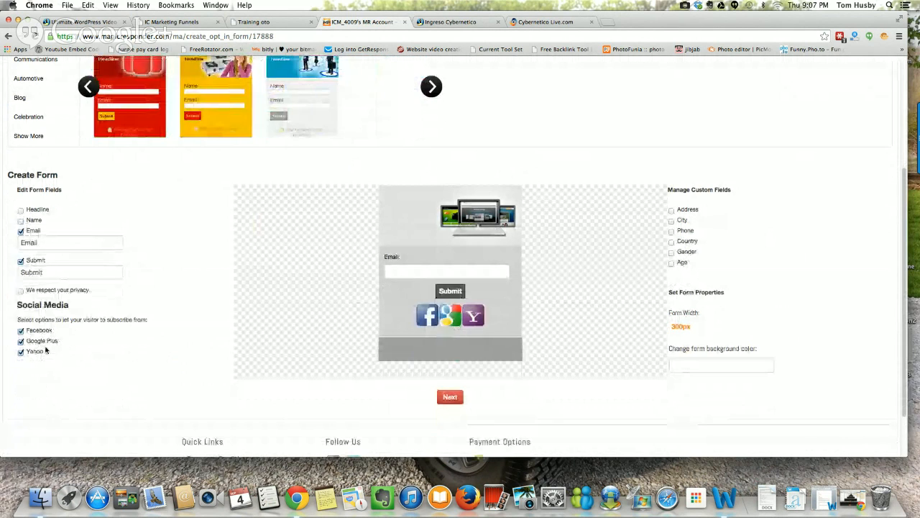
click(21, 351)
click(20, 342)
click(21, 331)
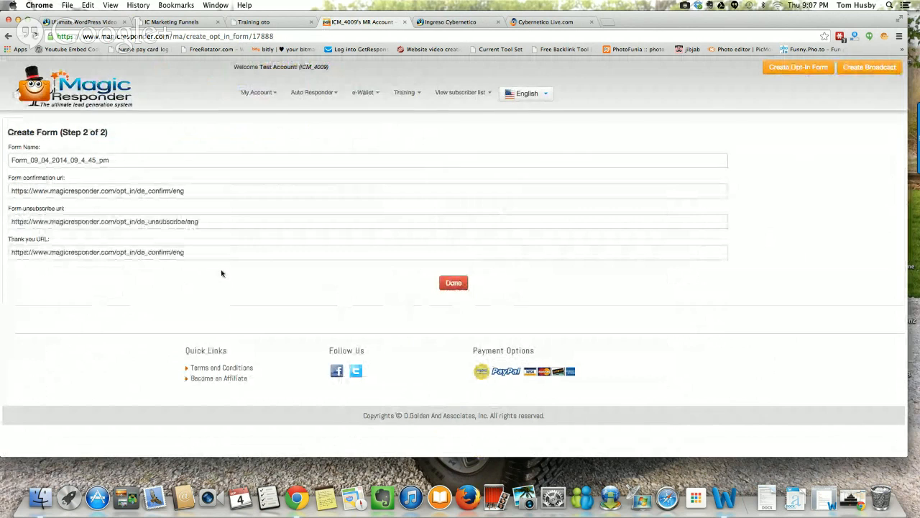
Step: Replace the default form name with "Webi 9414"
double_click(31, 159)
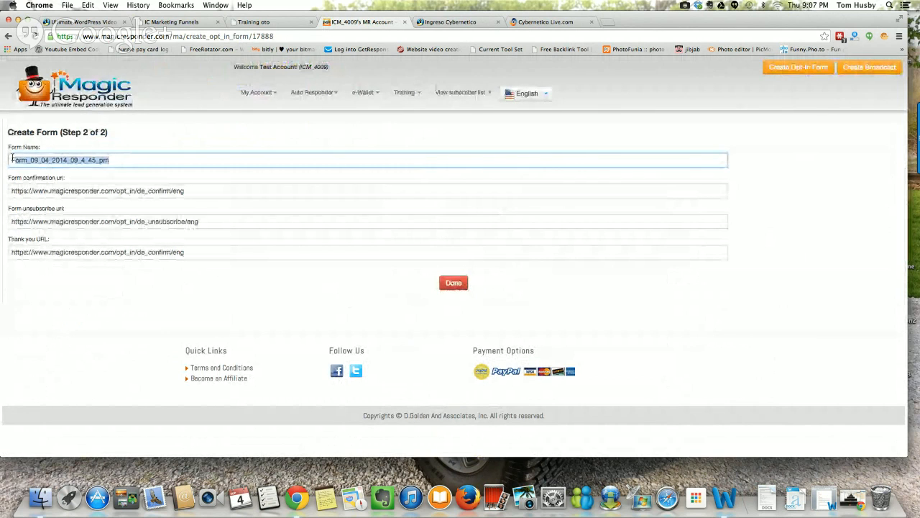
text(F)
key(BackSpace)
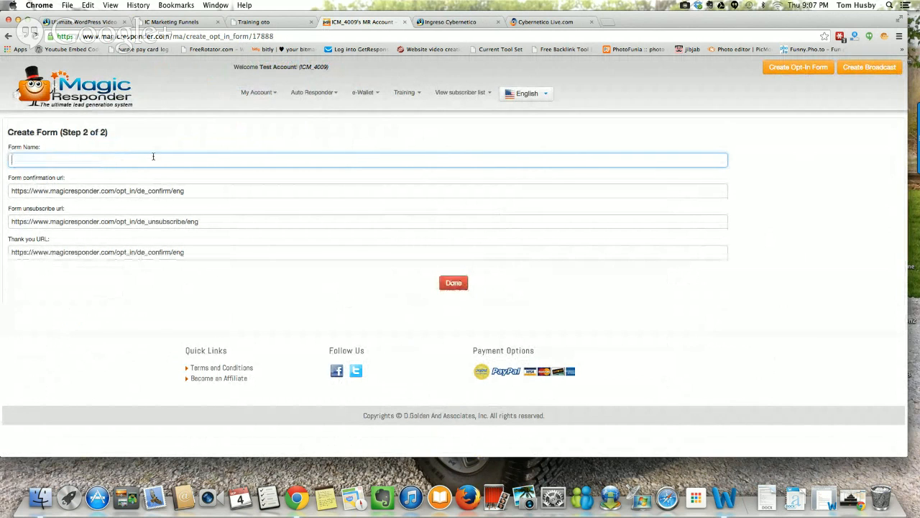
text(Webi 9414)
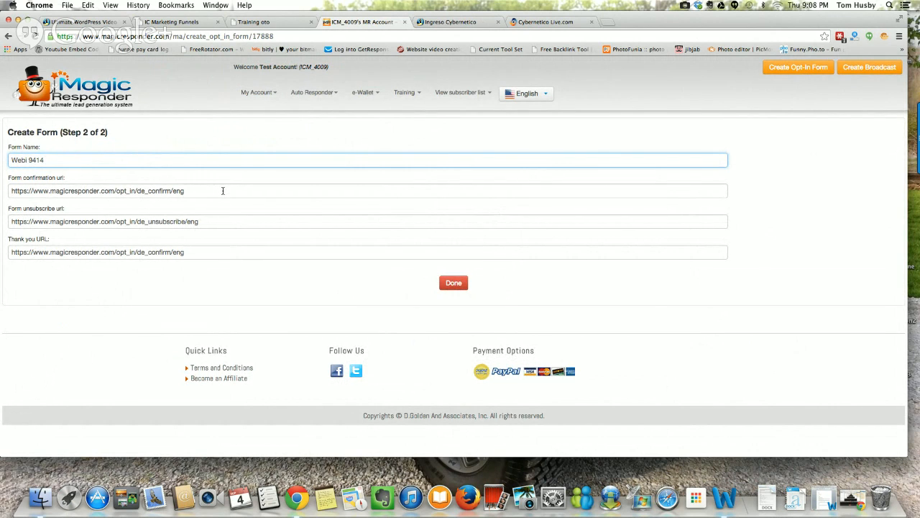
drag(216, 192, 106, 190)
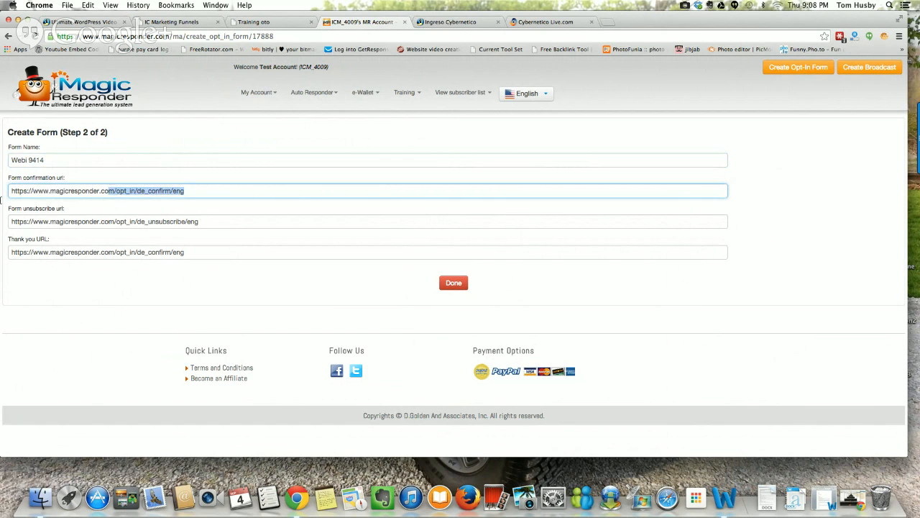
drag(2, 200, 34, 165)
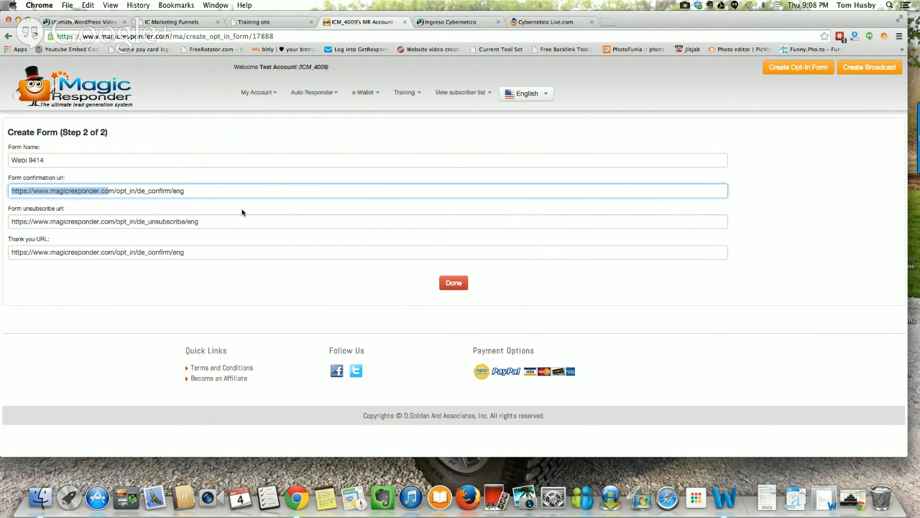
click(234, 192)
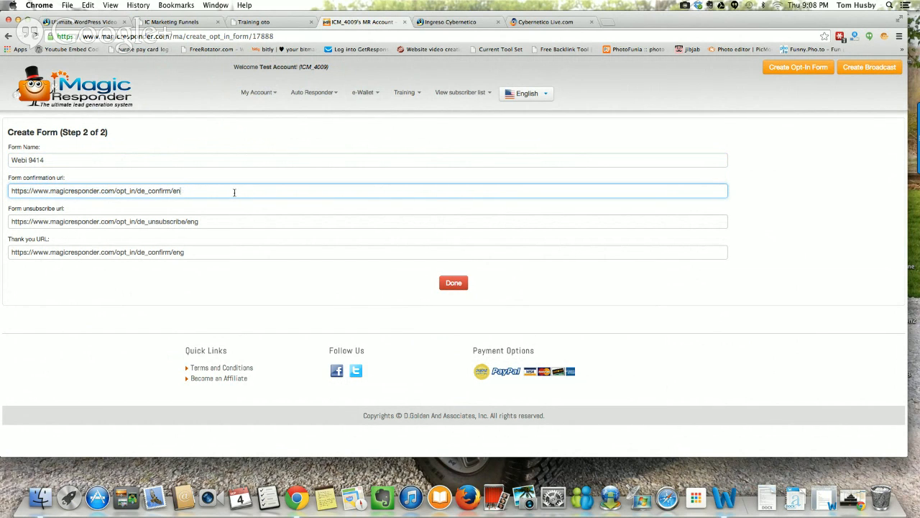
key(BackSpace)
key(BackSpace)
key(BackSpace)
key(BackSpace)
key(BackSpace)
key(BackSpace)
key(BackSpace)
key(BackSpace)
key(BackSpace)
key(BackSpace)
key(BackSpace)
key(BackSpace)
key(BackSpace)
key(BackSpace)
key(BackSpace)
key(BackSpace)
key(BackSpace)
key(BackSpace)
key(BackSpace)
key(BackSpace)
key(BackSpace)
key(BackSpace)
key(BackSpace)
key(BackSpace)
key(BackSpace)
key(BackSpace)
key(BackSpace)
key(BackSpace)
key(BackSpace)
key(BackSpace)
key(BackSpace)
key(BackSpace)
key(BackSpace)
key(BackSpace)
key(BackSpace)
key(BackSpace)
key(BackSpace)
key(BackSpace)
key(BackSpace)
key(BackSpace)
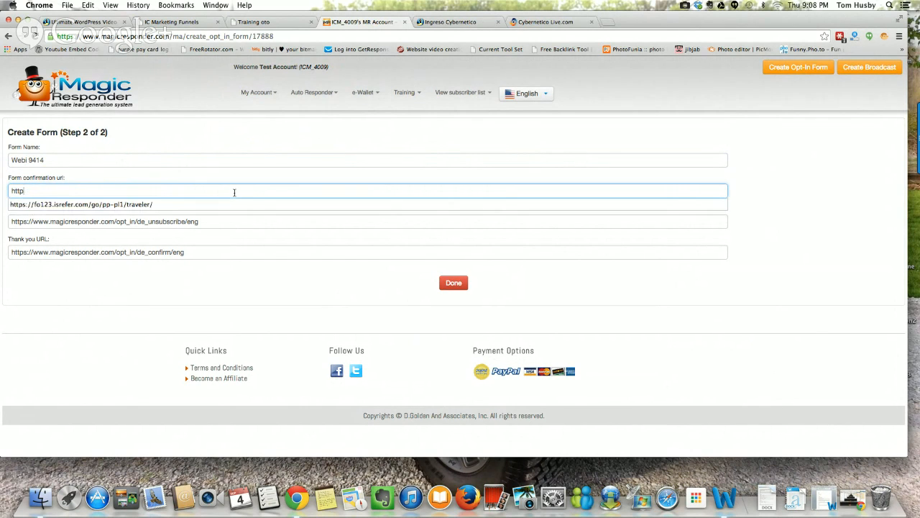
text(http://cnn)
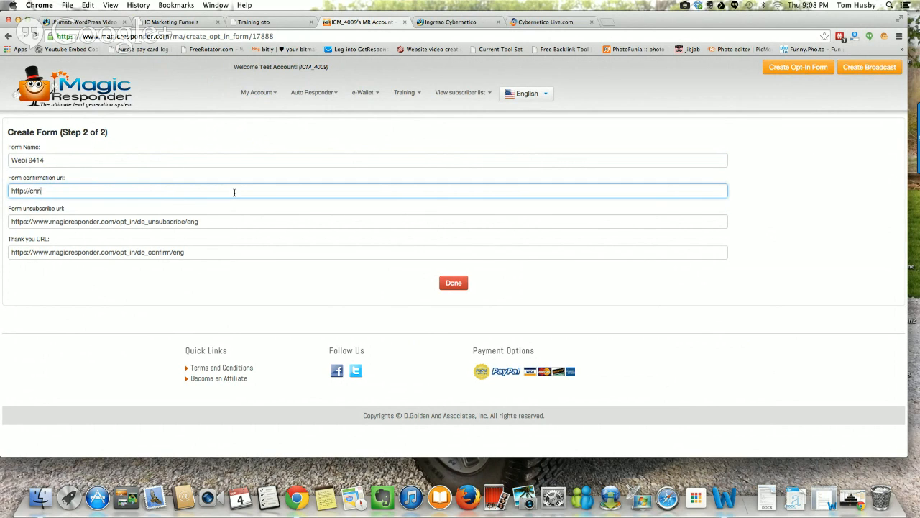
text(.com)
click(219, 243)
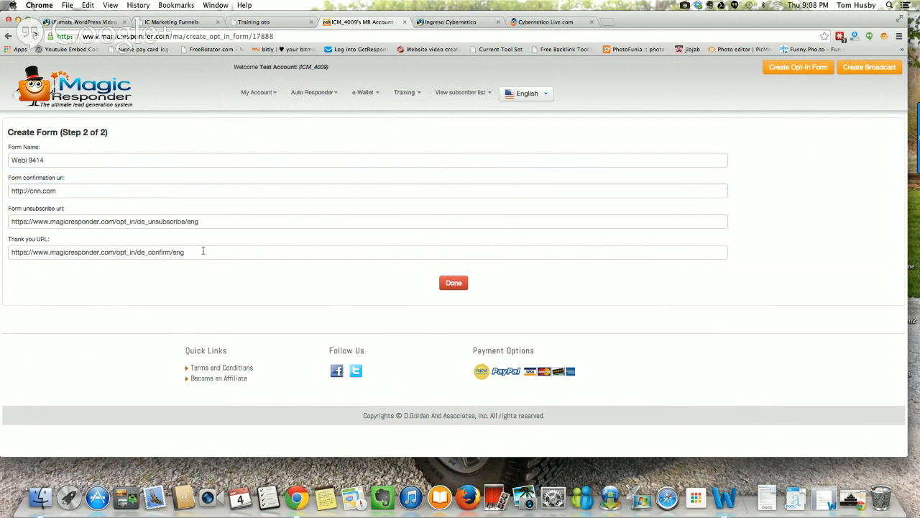
Step: Clear the form's Thank you URL and copy the web address of the Training oto discount page
click(199, 252)
drag(65, 259, 6, 258)
key(BackSpace)
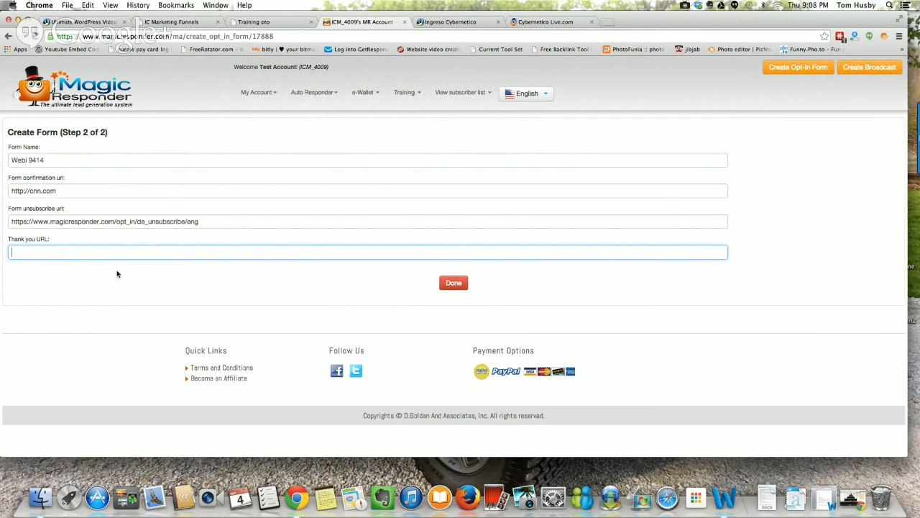
click(260, 26)
click(217, 41)
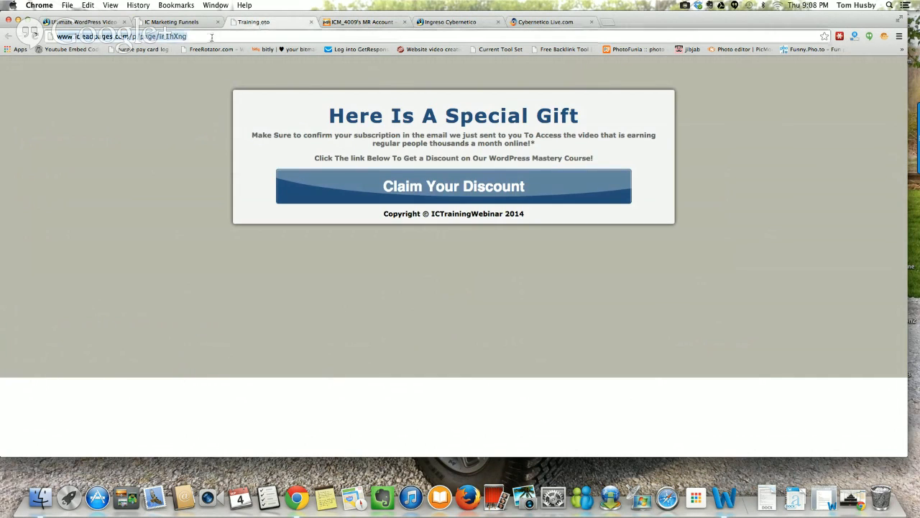
right_click(172, 33)
click(184, 48)
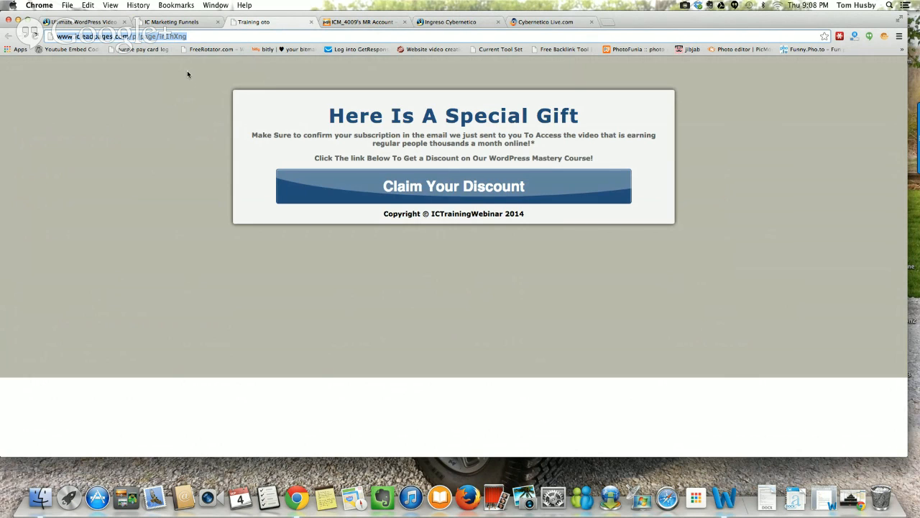
right_click(172, 36)
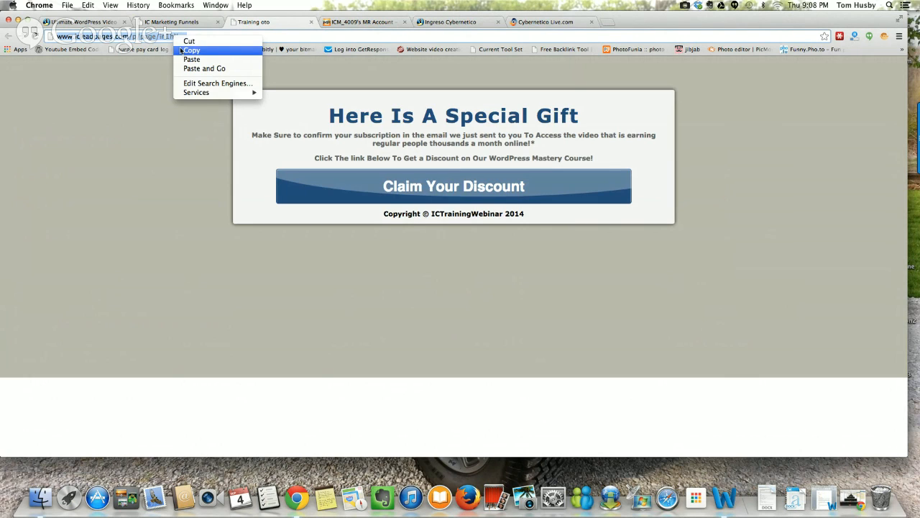
click(181, 43)
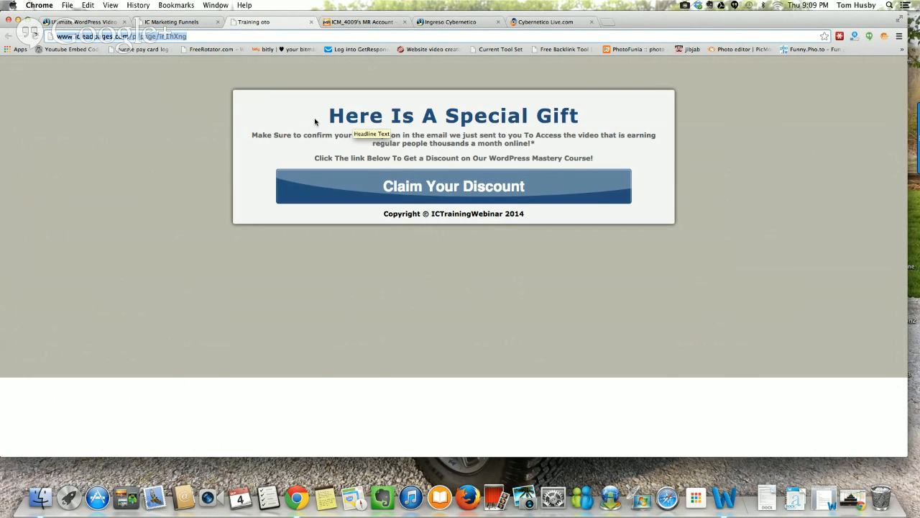
Step: Review the Ultimate WordPress Video sales page down to its special offer and order section
click(107, 23)
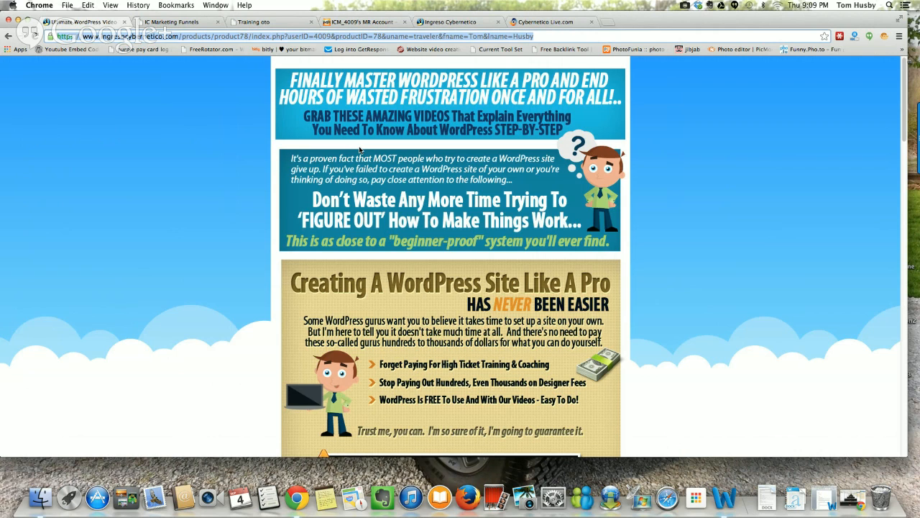
scroll(360, 149, down, 1)
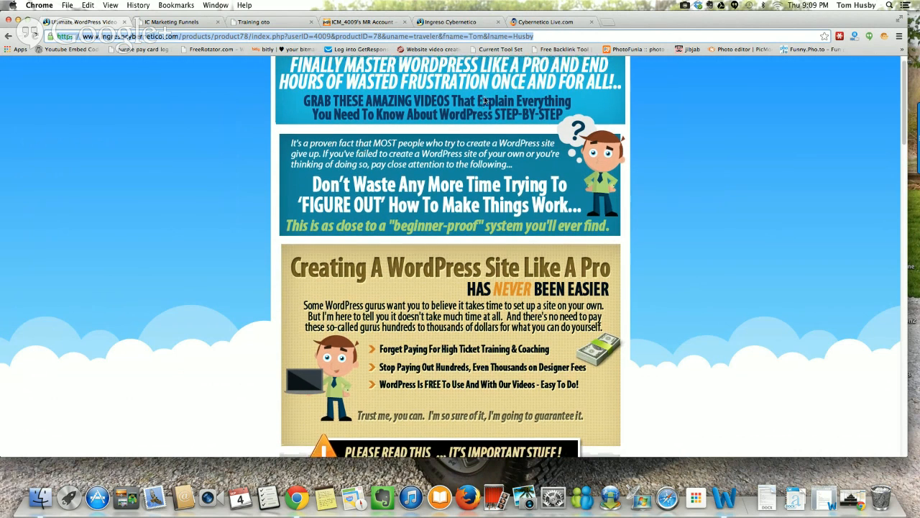
scroll(426, 113, up, 1)
scroll(426, 113, down, 20)
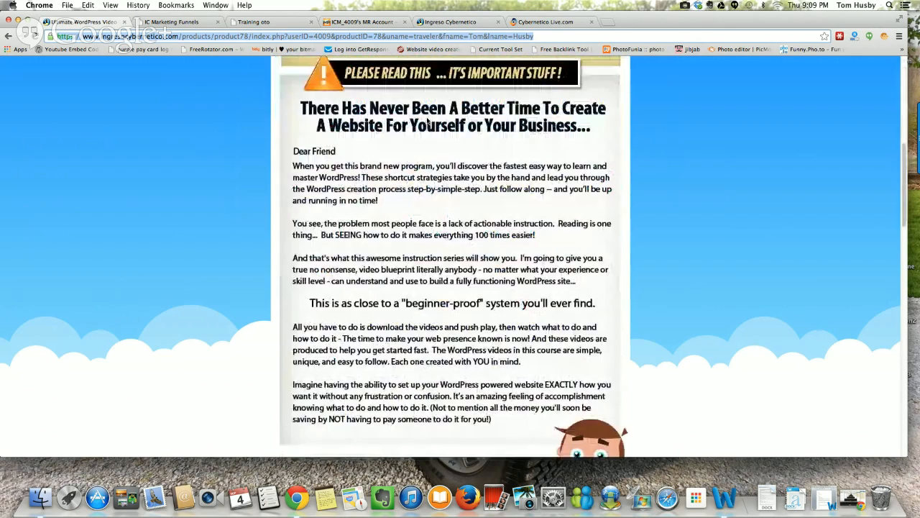
scroll(427, 123, down, 10)
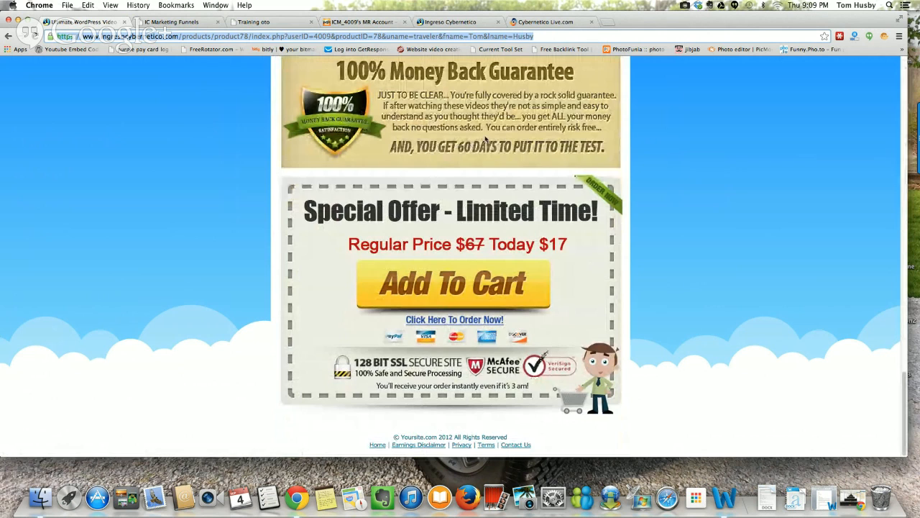
scroll(484, 138, up, 10)
Step: Copy the Training oto page's address into the form's Thank you URL and finish creating the form
click(270, 21)
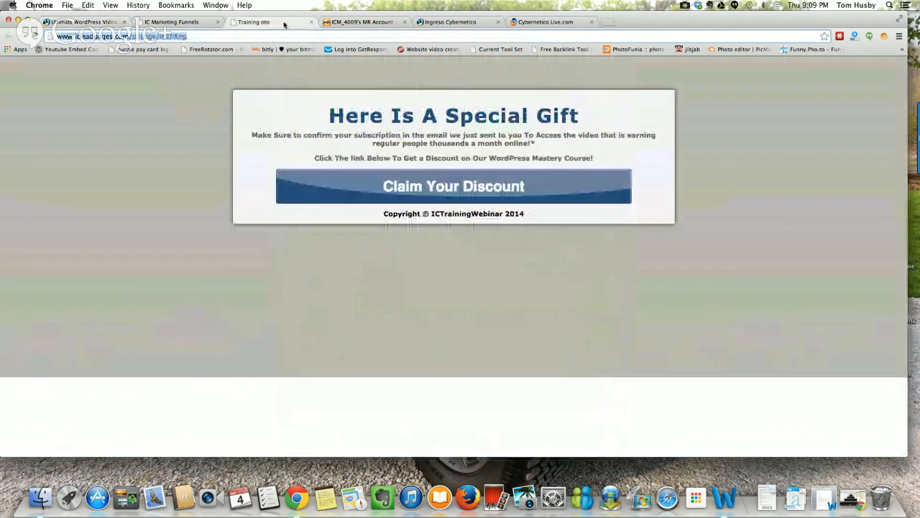
right_click(117, 34)
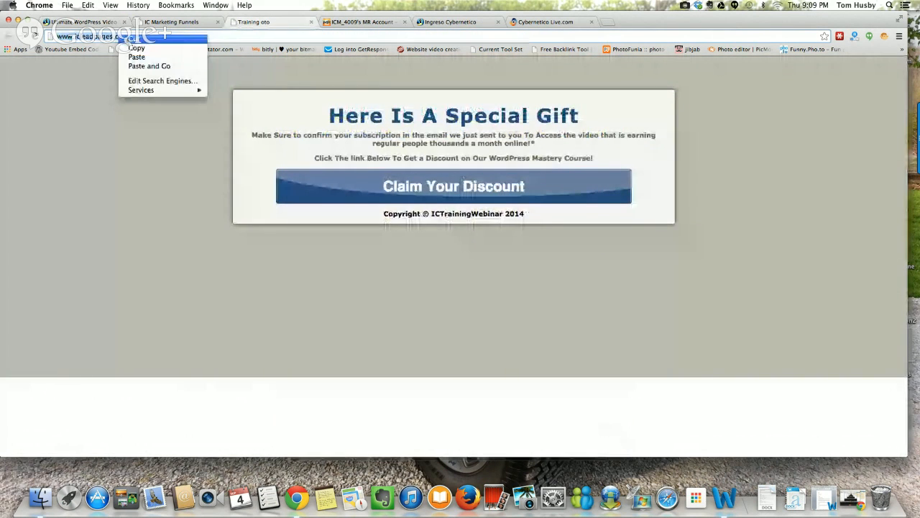
click(134, 45)
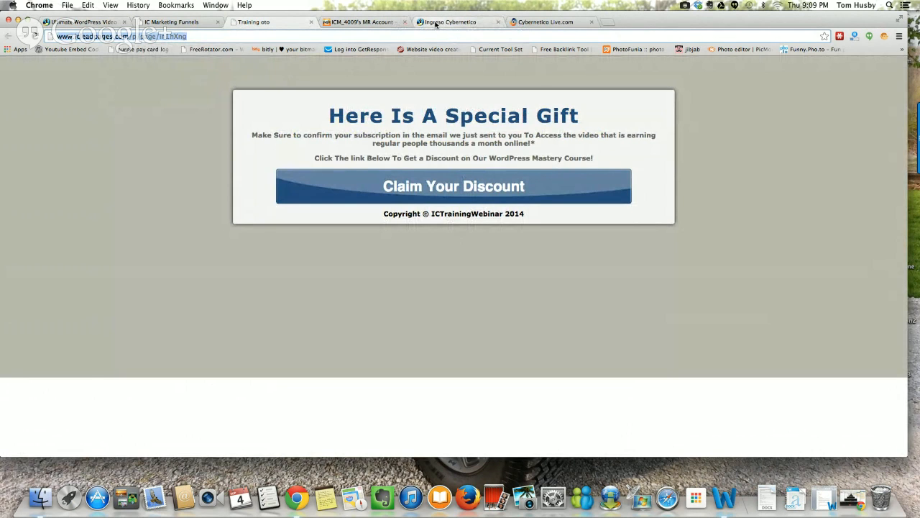
click(381, 21)
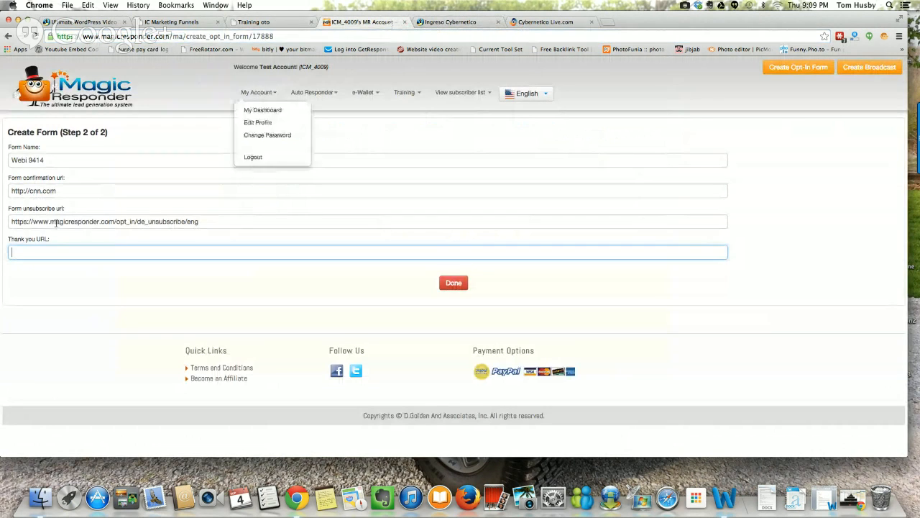
right_click(27, 252)
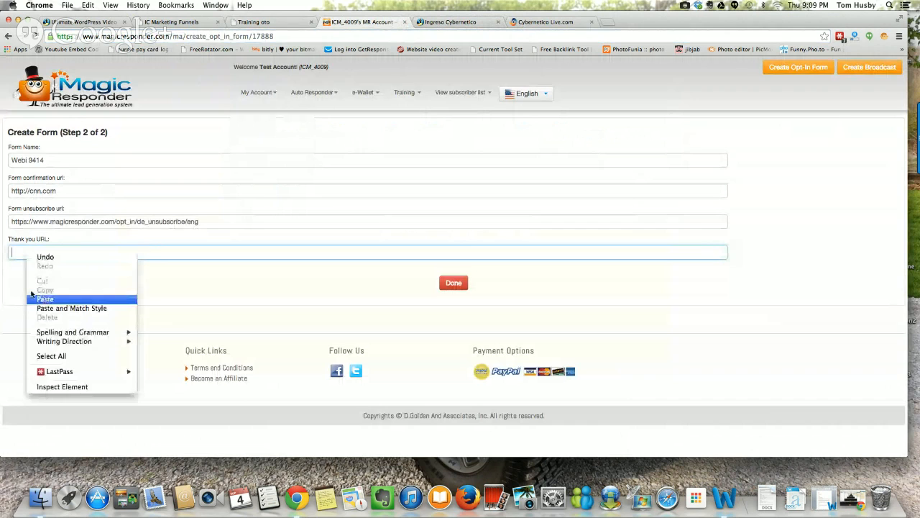
click(33, 297)
click(449, 283)
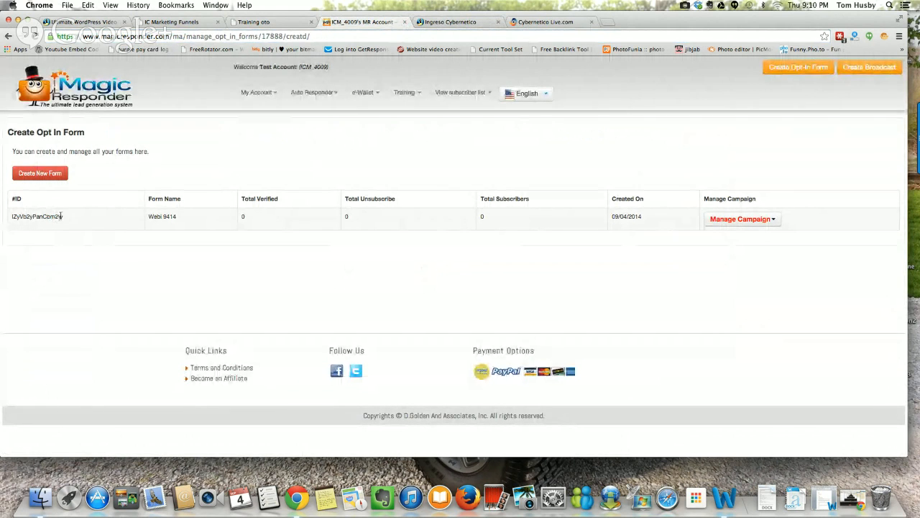
Step: Highlight the Webi 9414 form's ID, and open the autoresponder message management for the Webinar 9414 campaign
drag(64, 216, 16, 225)
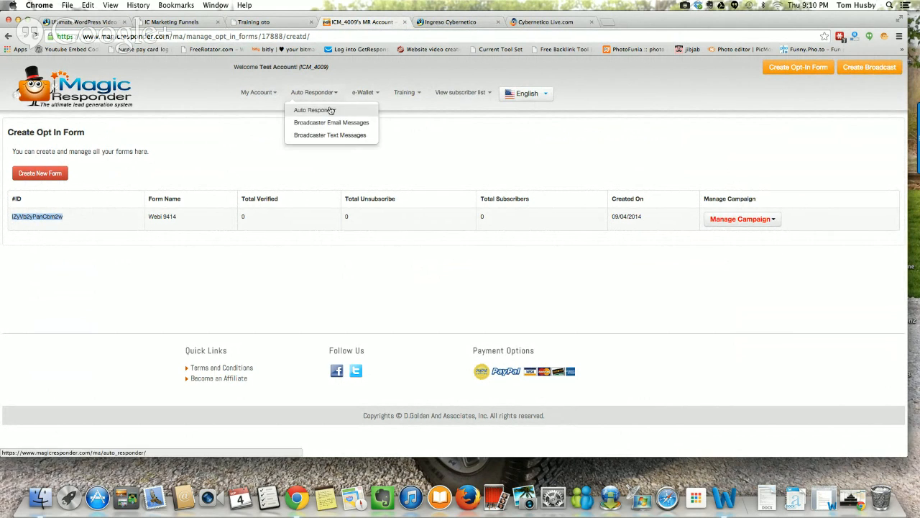
click(331, 110)
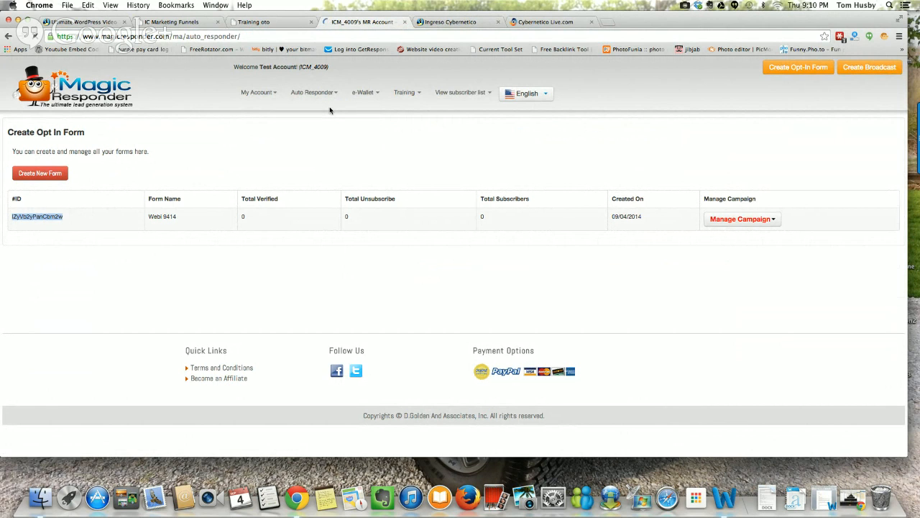
mouse_move(749, 242)
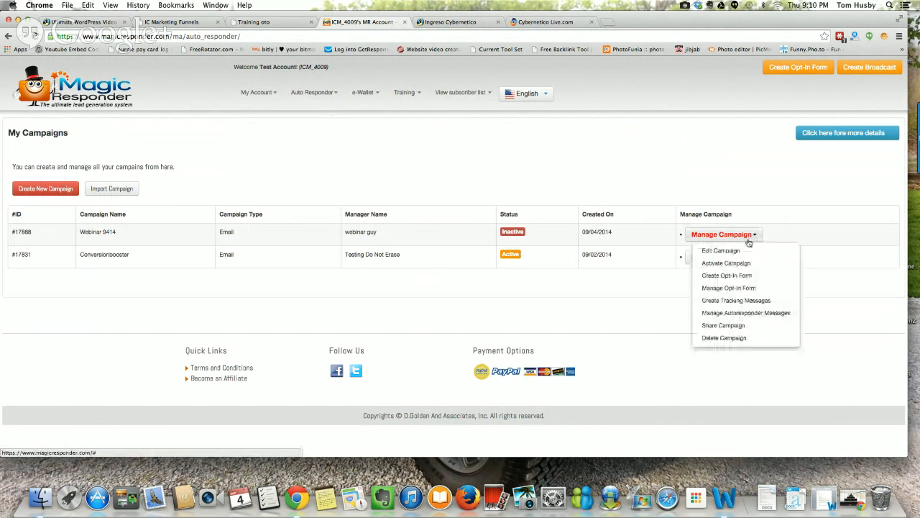
click(740, 312)
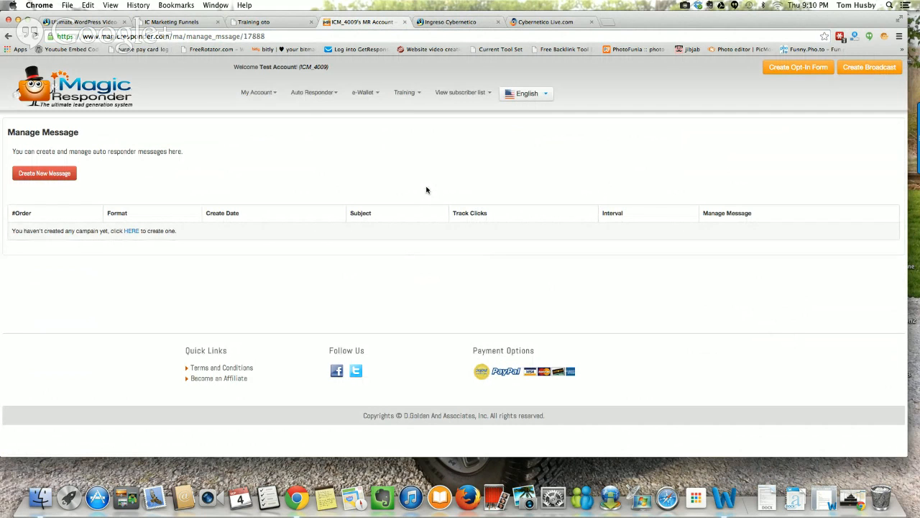
Step: Switch to the email script in Word, copy Email 1's subject "Thanks for stopping by!" and minimize the document
click(814, 479)
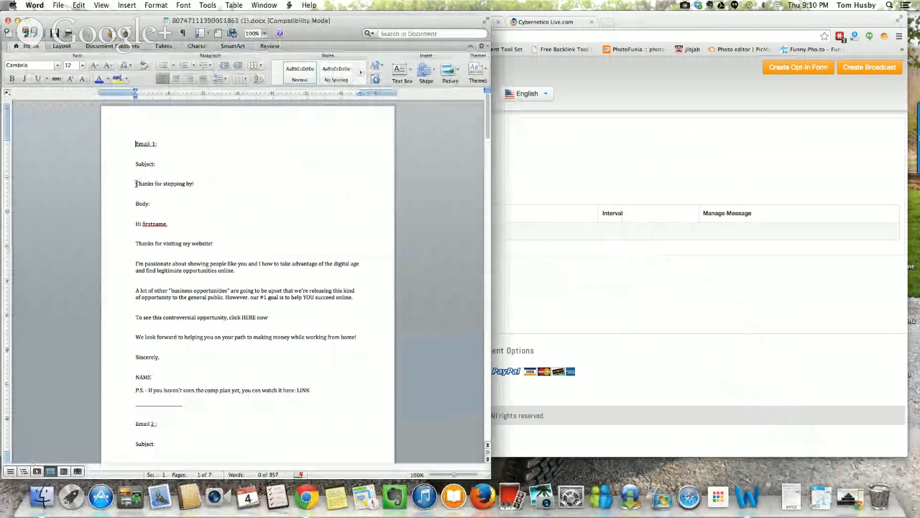
drag(136, 184, 195, 184)
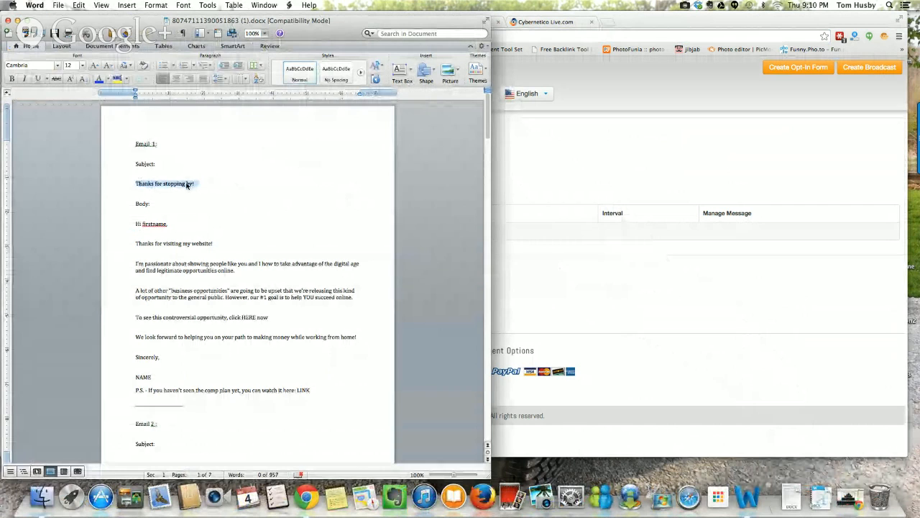
right_click(189, 184)
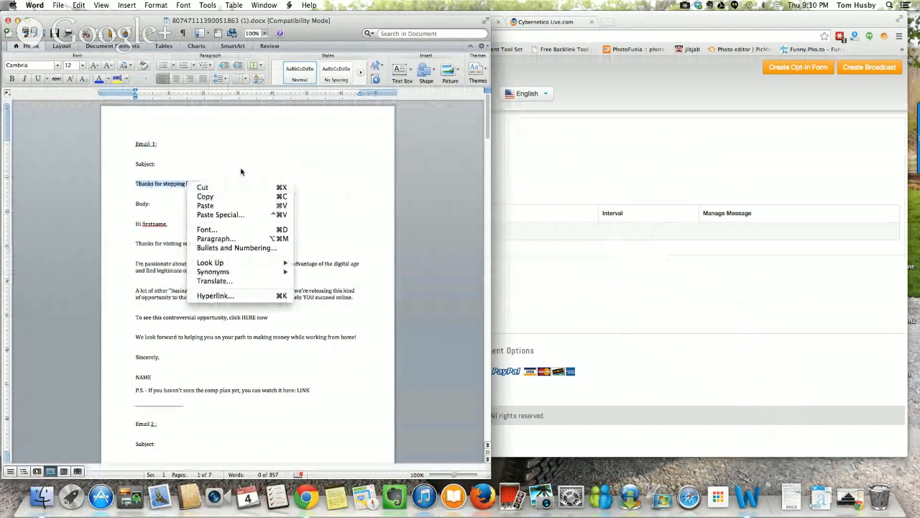
click(205, 196)
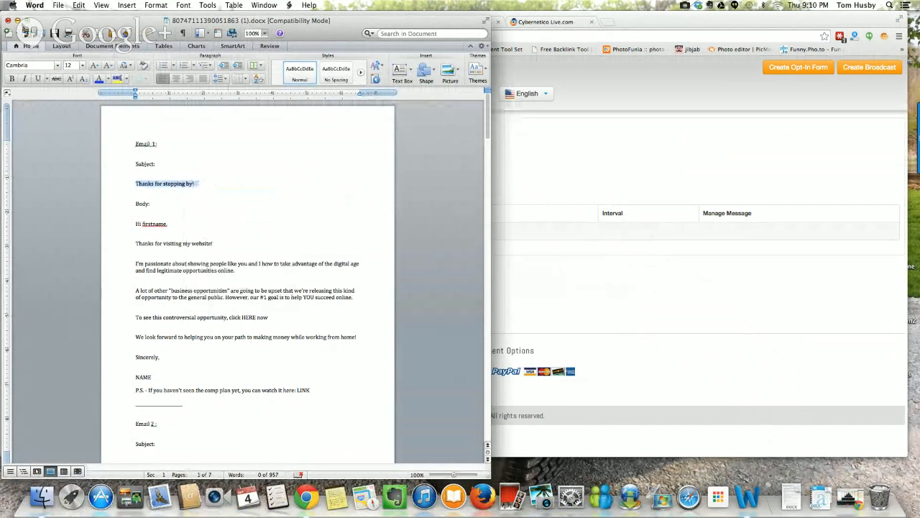
click(18, 20)
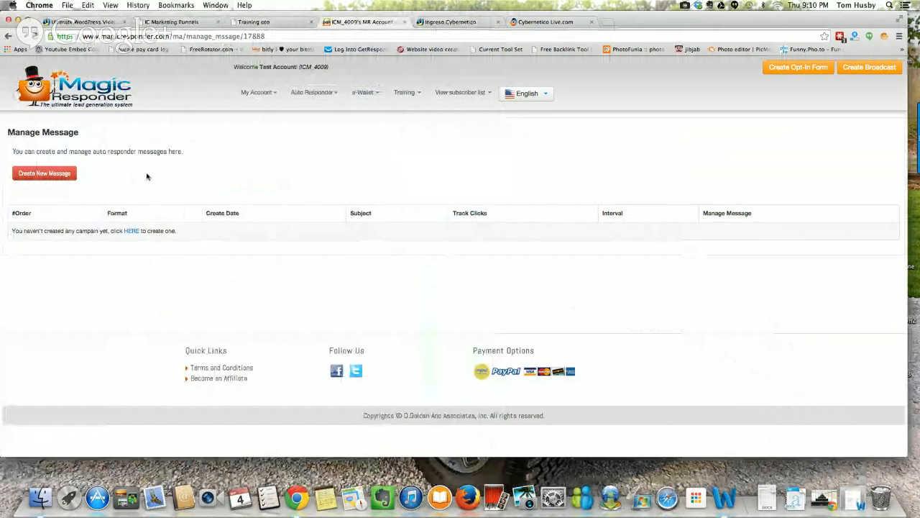
Step: Start a new autoresponder message for the campaign and set its format to Text/Html
click(64, 174)
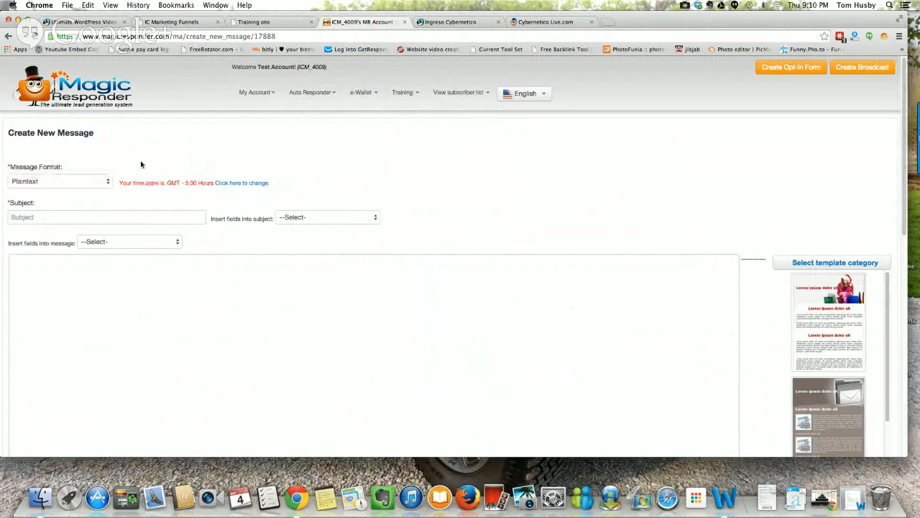
click(104, 181)
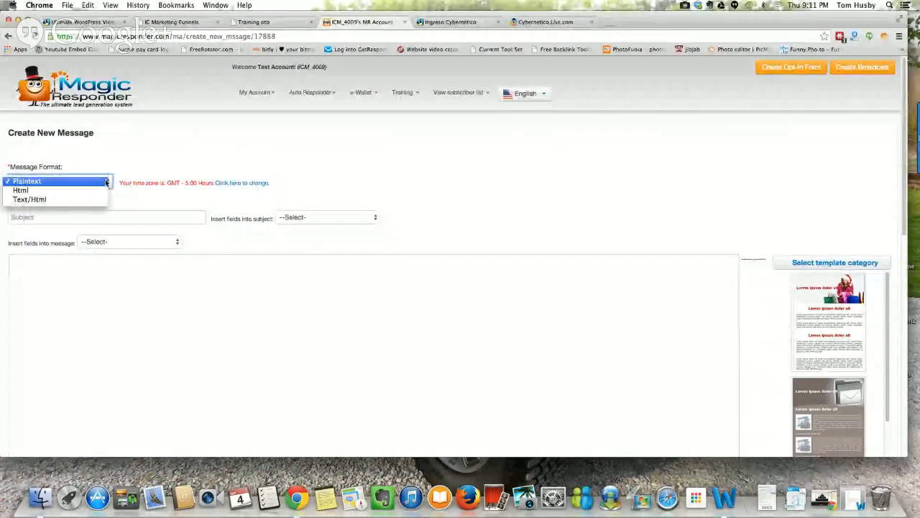
click(88, 202)
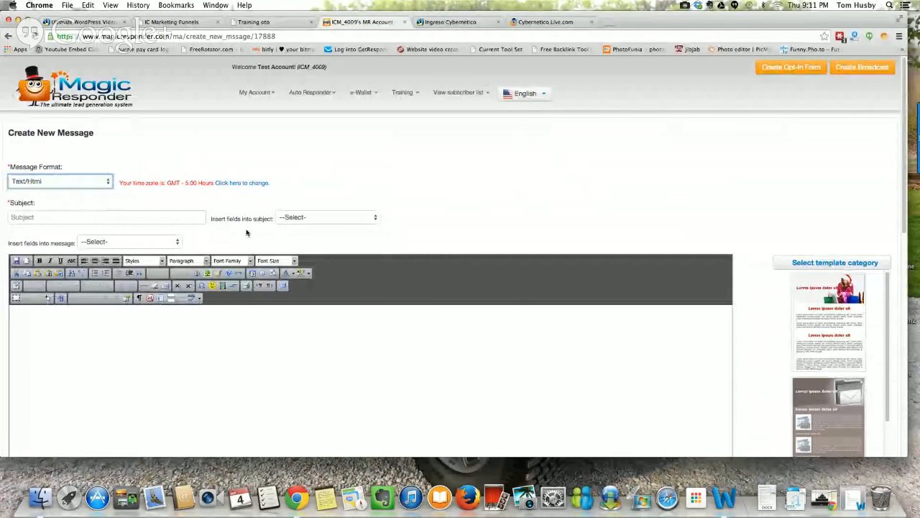
Step: Paste "Thanks for stopping by!" as the new message's subject
scroll(465, 168, down, 2)
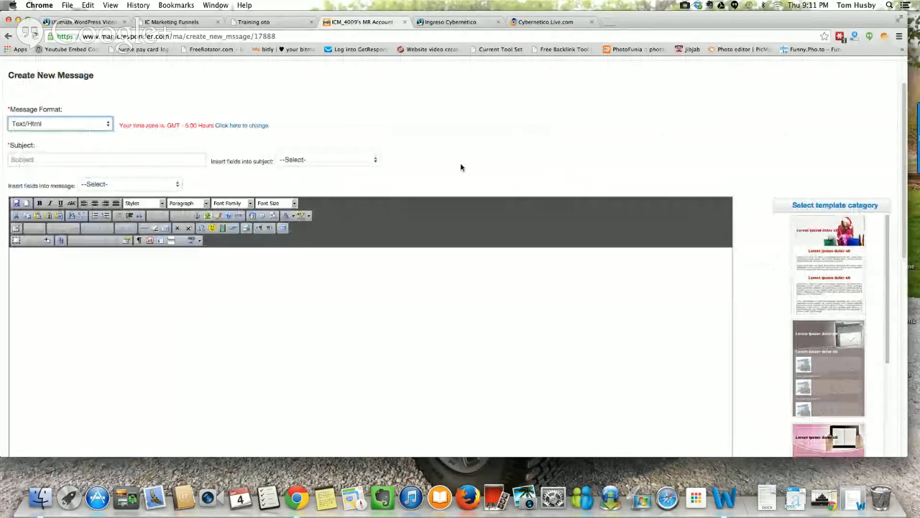
click(72, 159)
right_click(72, 160)
click(90, 208)
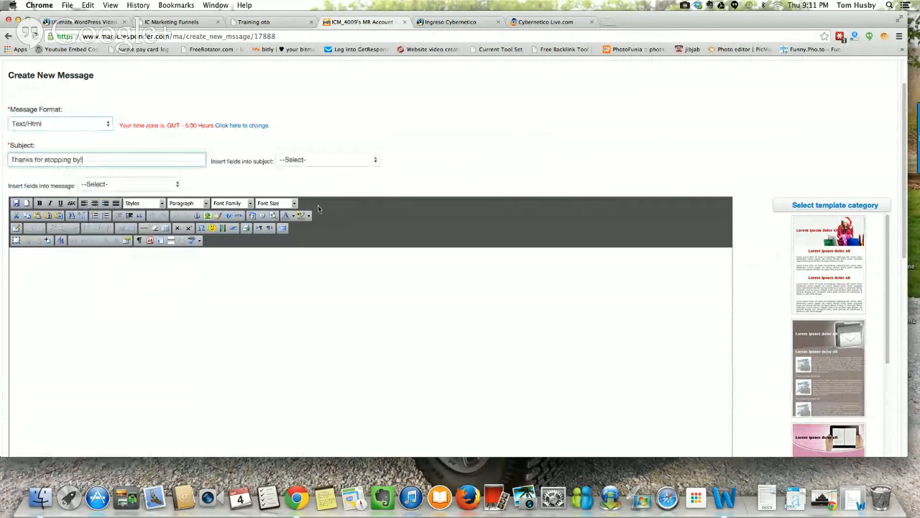
Step: Switch to the email script in Word, copy Email 1's body from "Hi firstname," through the P.S. and divider line, and minimize the document
click(823, 498)
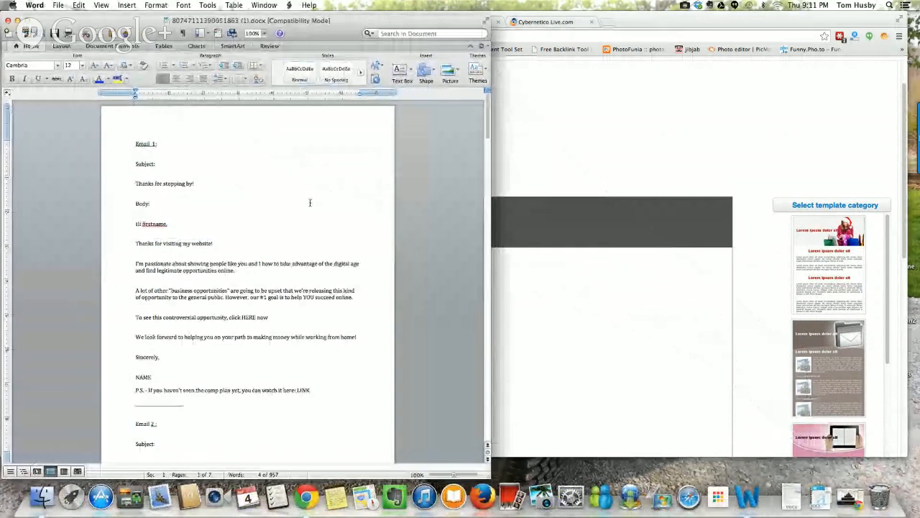
drag(136, 224, 219, 411)
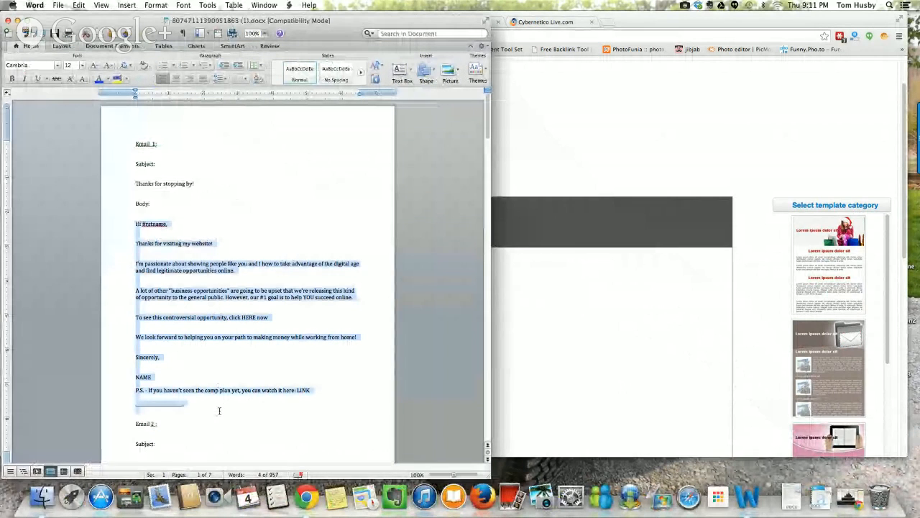
right_click(180, 296)
click(189, 310)
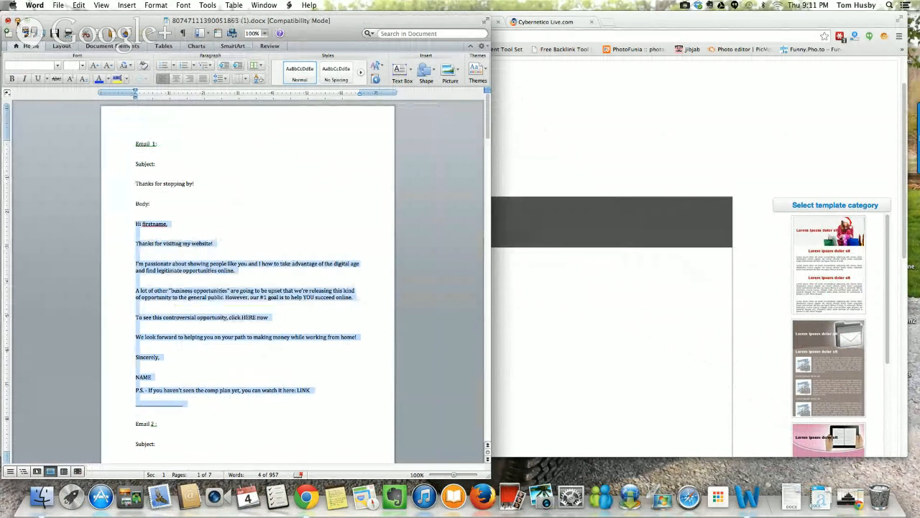
click(17, 20)
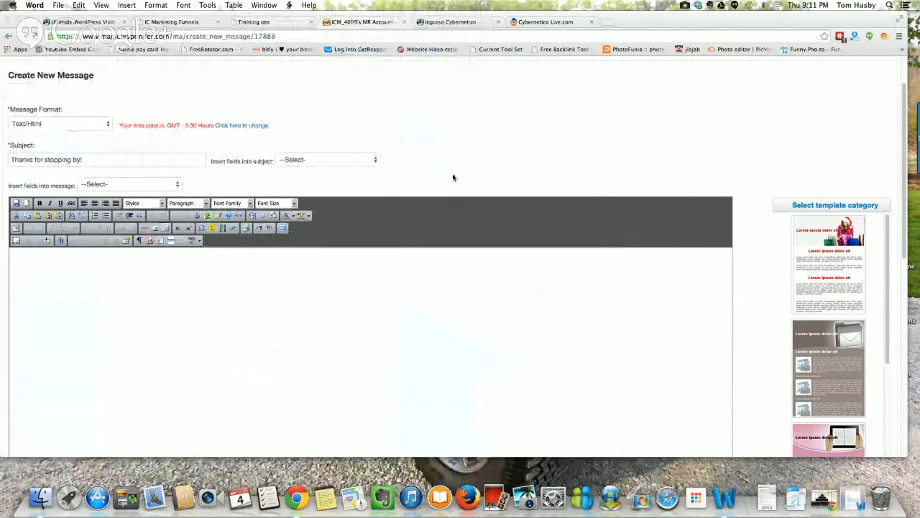
Step: Paste the copied Email 1 body into the message editor
click(73, 277)
click(73, 278)
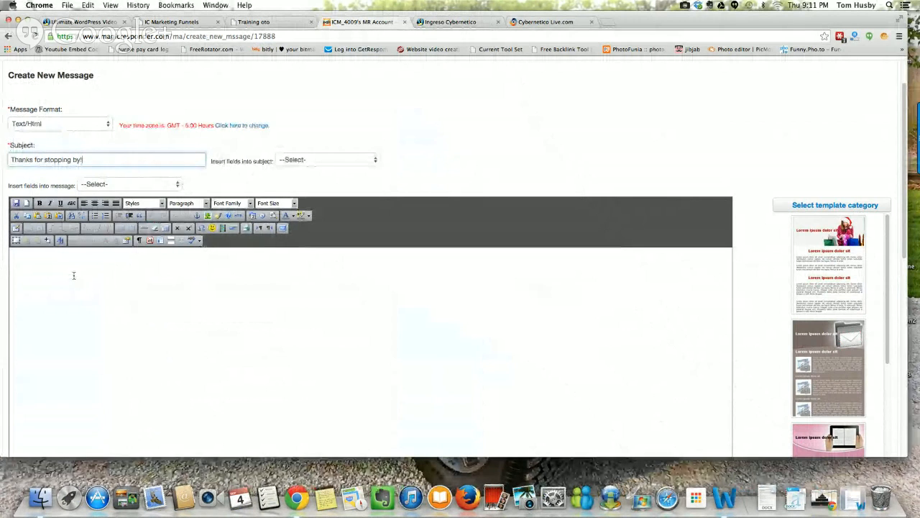
right_click(65, 271)
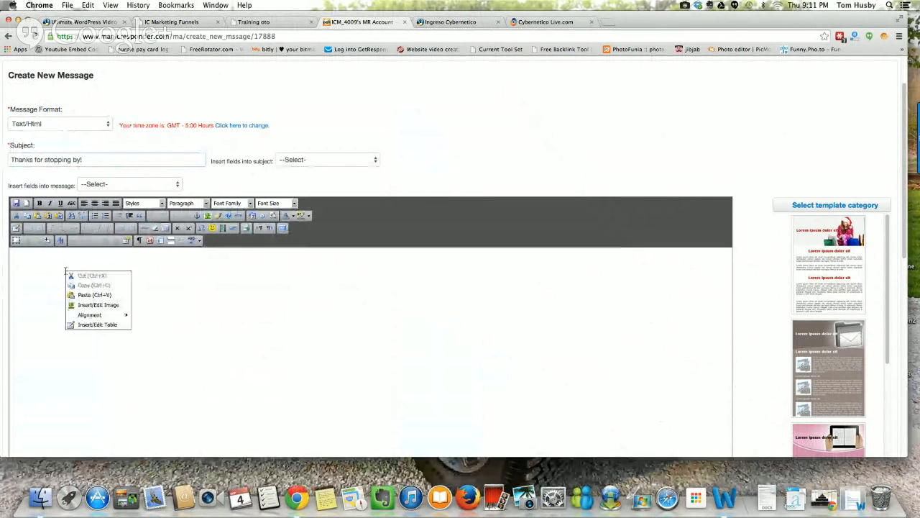
click(82, 295)
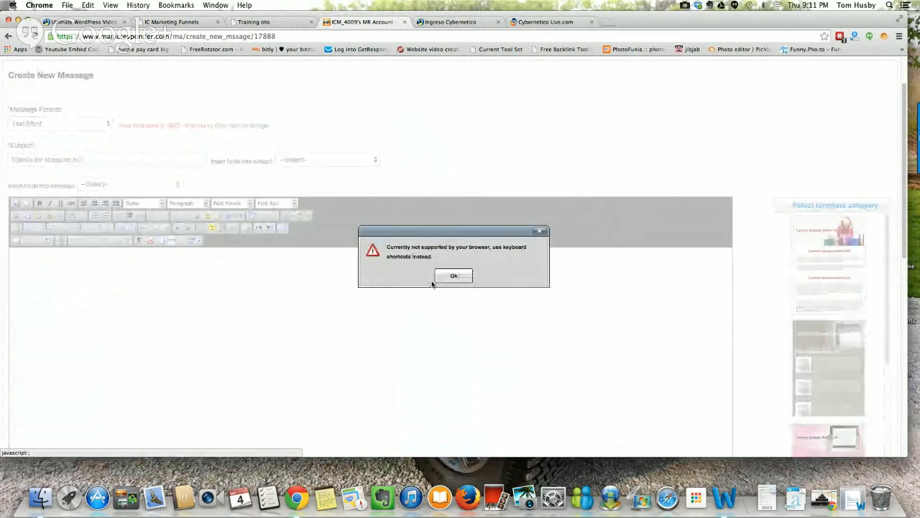
click(454, 276)
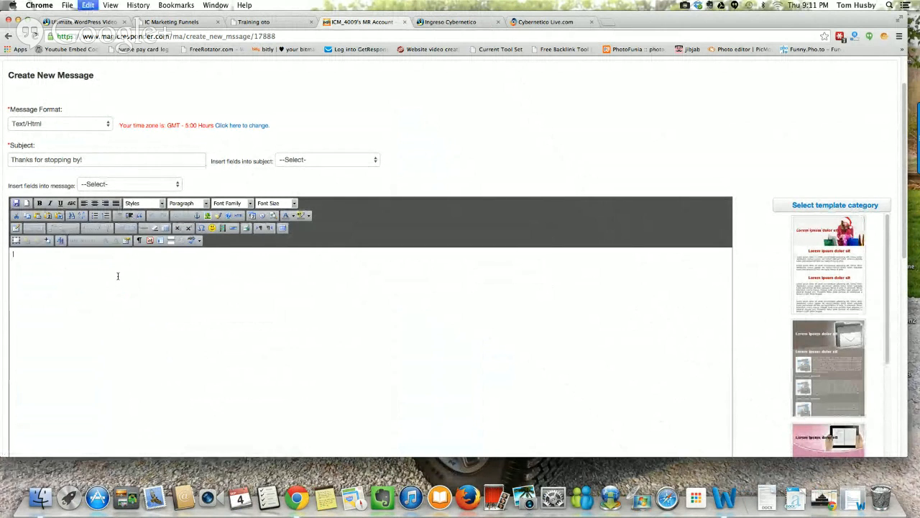
key(super+v)
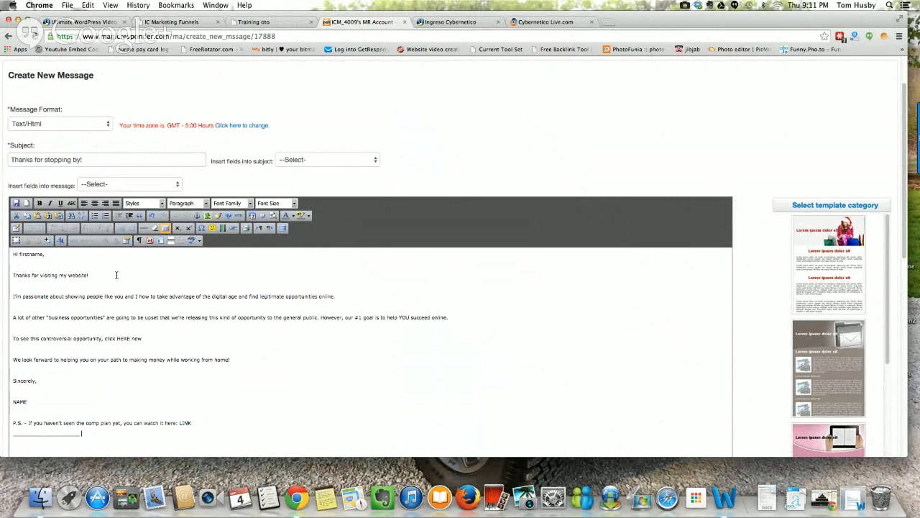
click(59, 215)
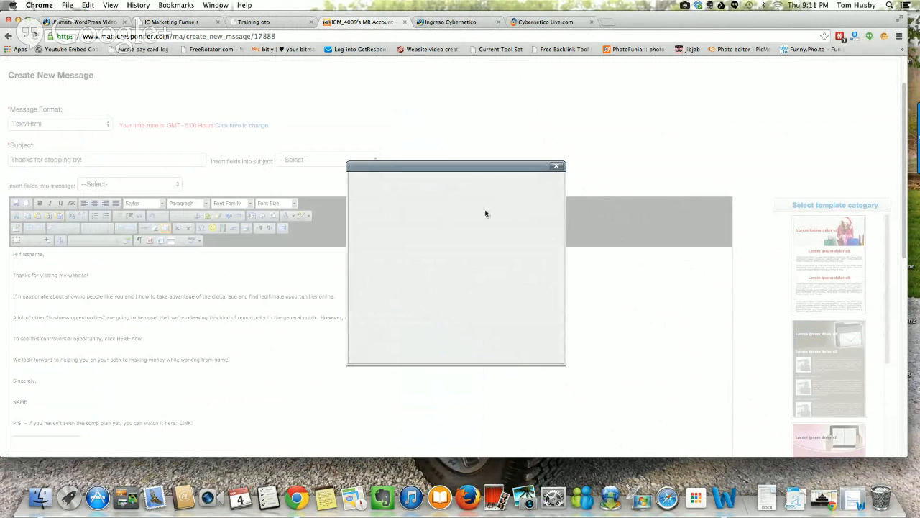
click(558, 169)
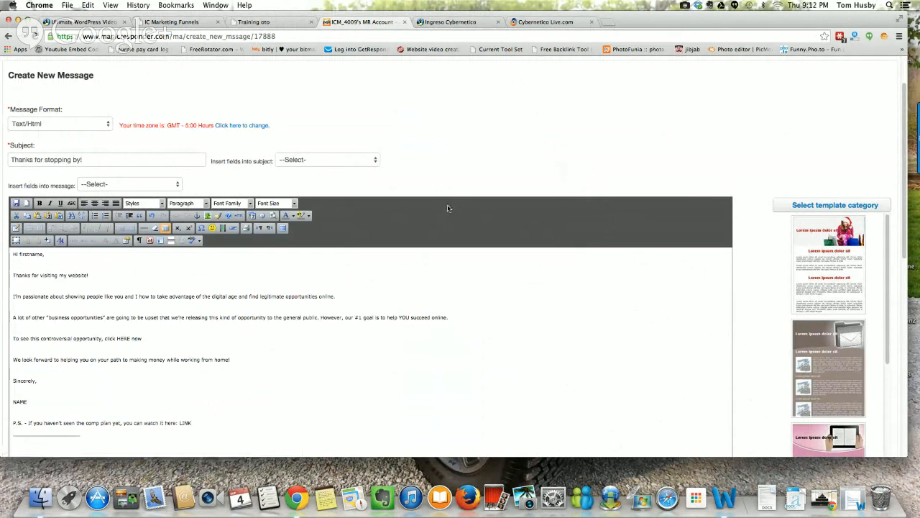
Step: Change the message greeting to "Hi there," by replacing the word "firstname"
scroll(445, 206, down, 1)
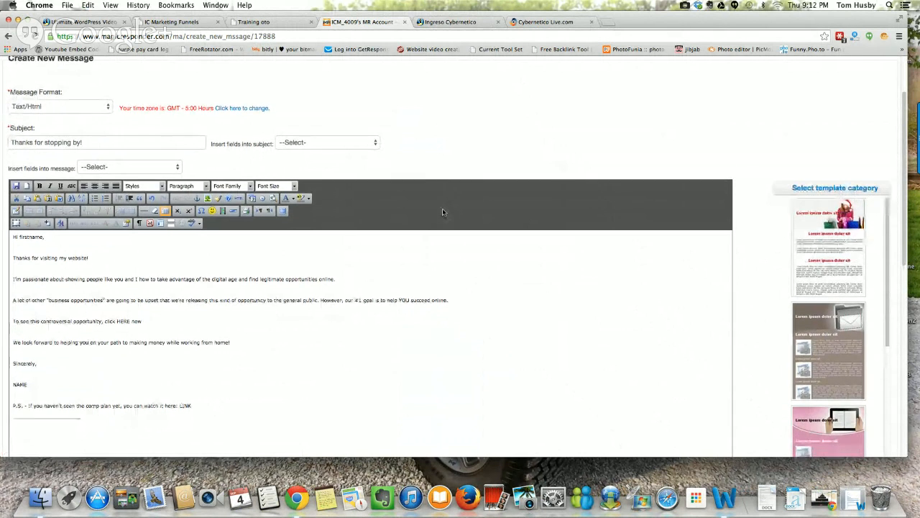
scroll(442, 211, down, 3)
scroll(288, 205, down, 1)
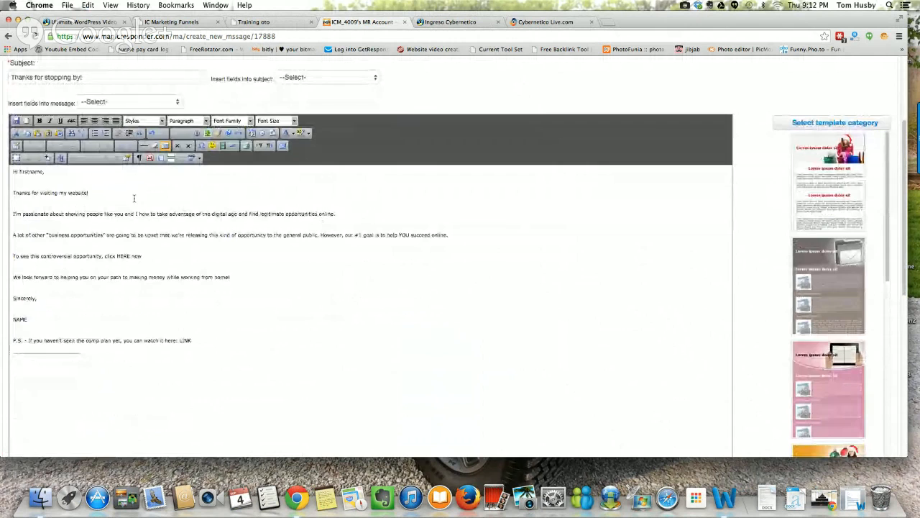
click(43, 171)
key(BackSpace)
key(BackSpace)
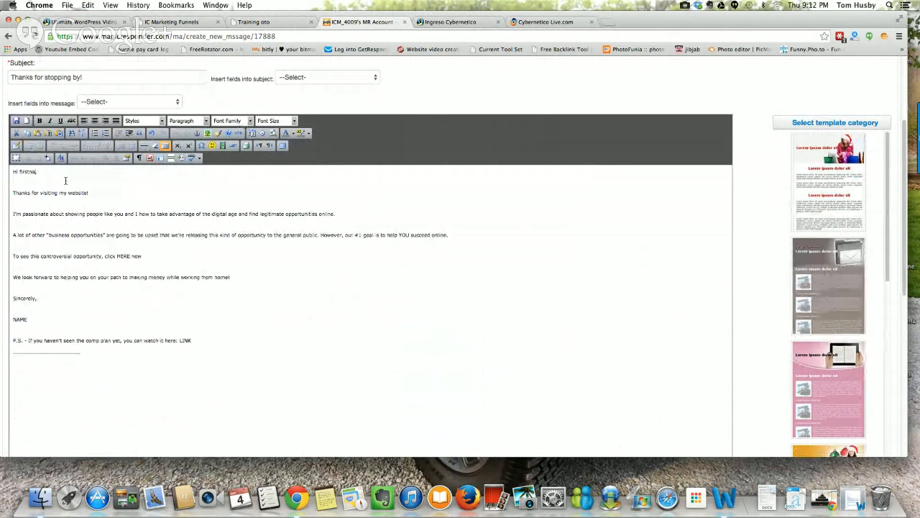
key(BackSpace)
key(BackSpace)
key(BackSpace)
key(BackSpace)
key(BackSpace)
key(BackSpace)
Step: Set the font size of the entire message body to 4 (14pt)
drag(13, 176, 135, 324)
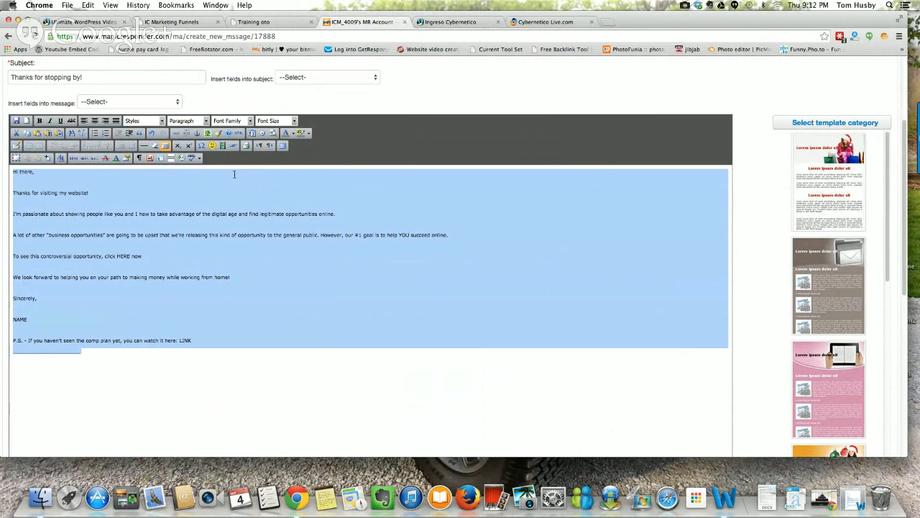
click(294, 121)
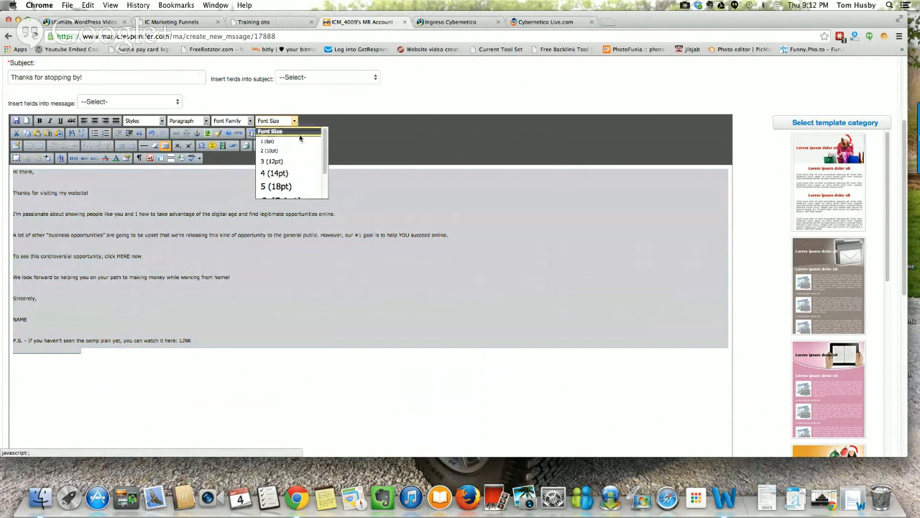
click(300, 174)
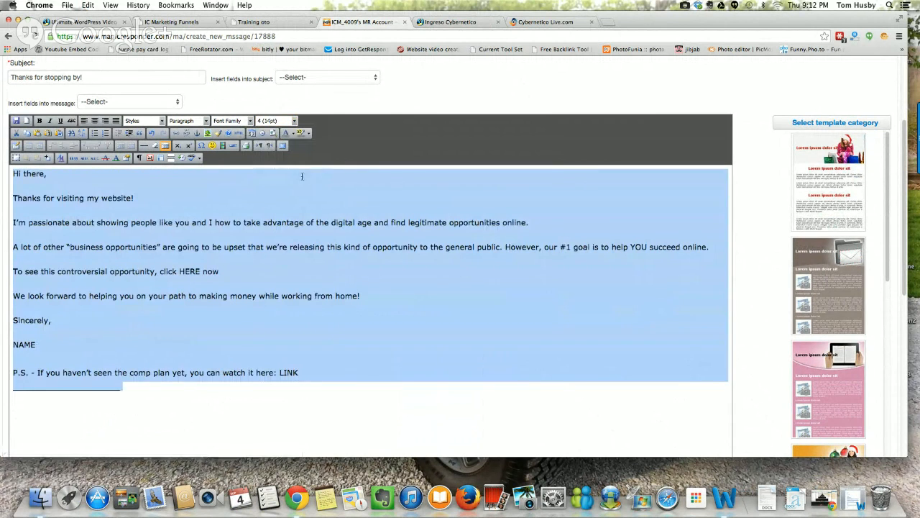
click(224, 323)
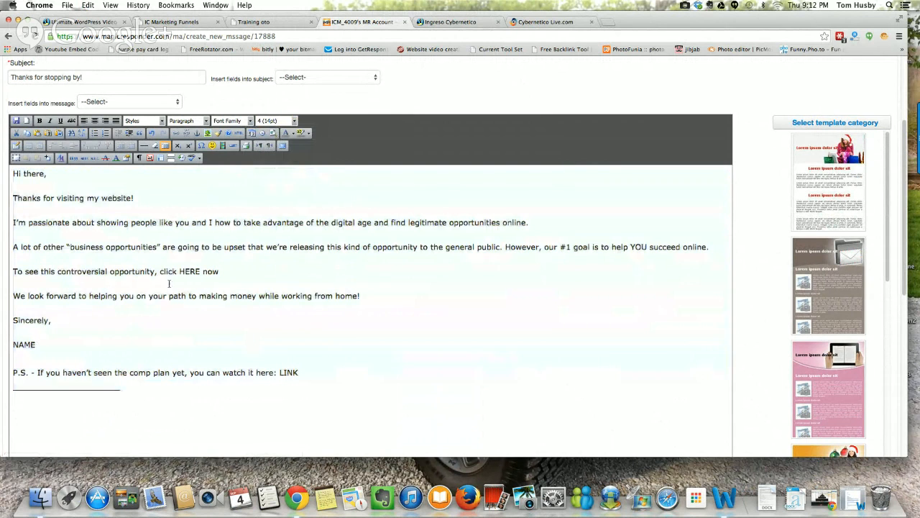
Step: Replace the NAME placeholder under "Sincerely," with "Your Name"
drag(44, 344, 15, 344)
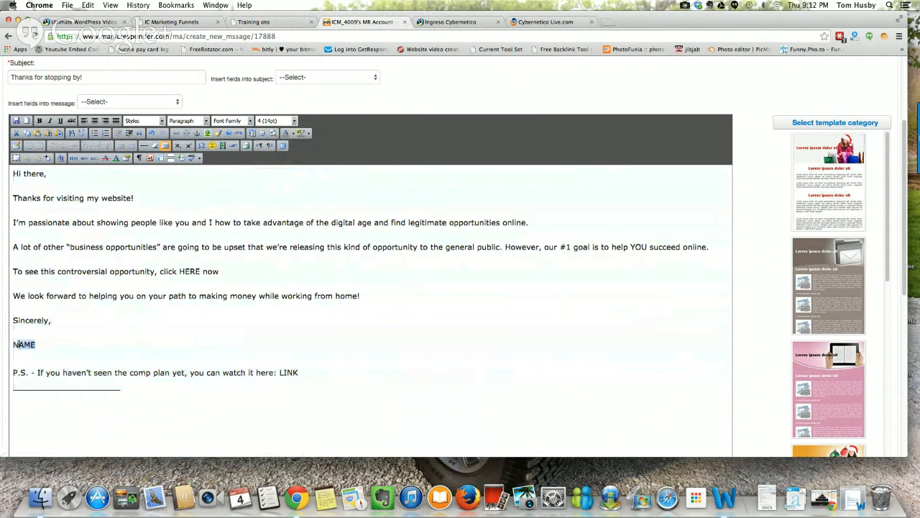
text(Your Name)
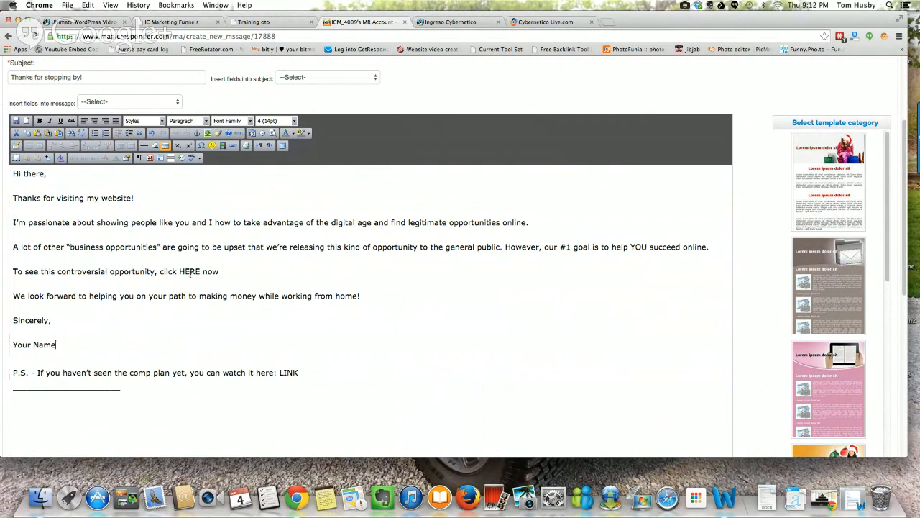
drag(179, 271, 200, 271)
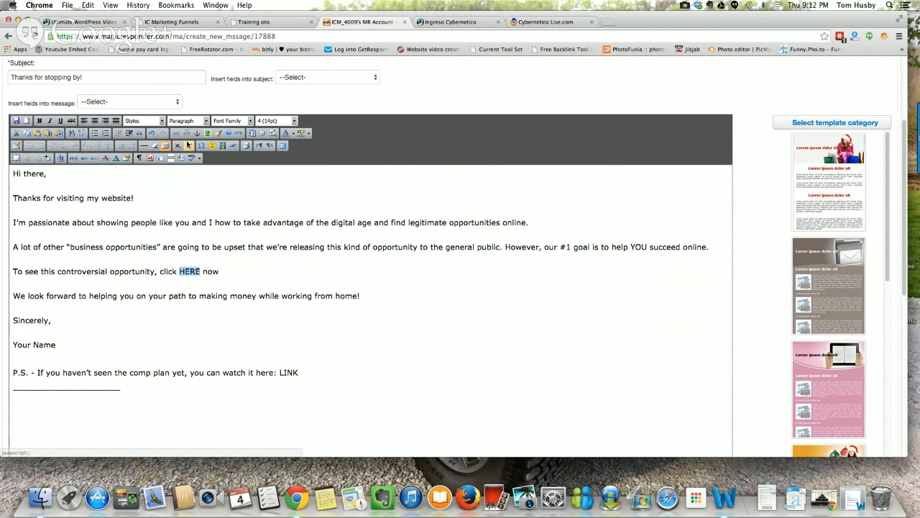
click(177, 133)
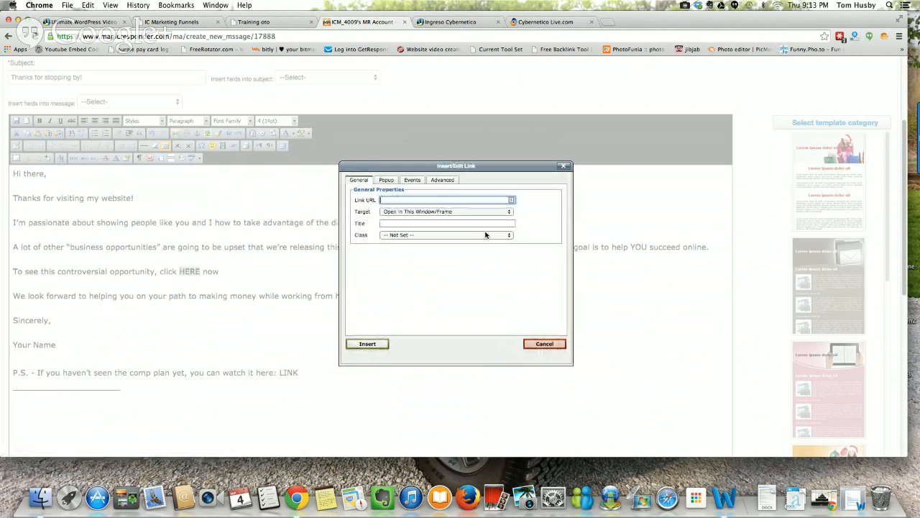
text(http://)
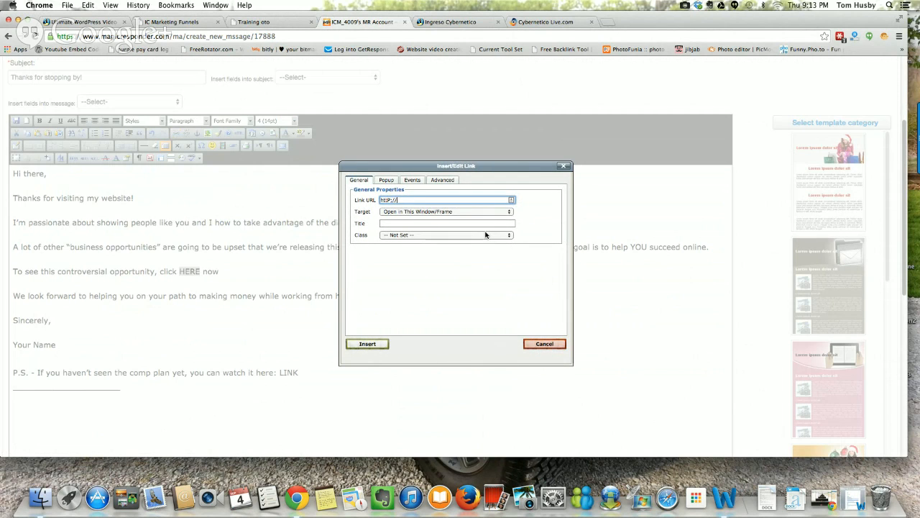
key(BackSpace)
key(BackSpace)
text(:)
text(com)
click(391, 214)
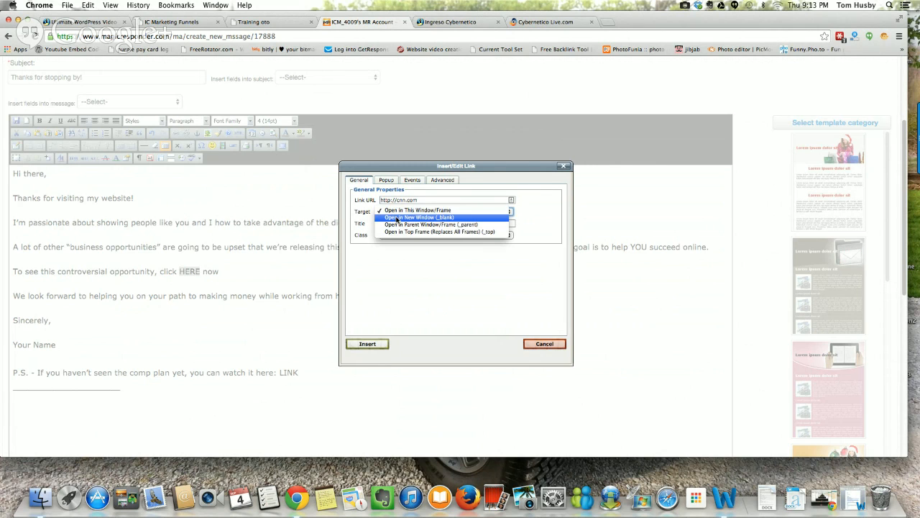
click(398, 217)
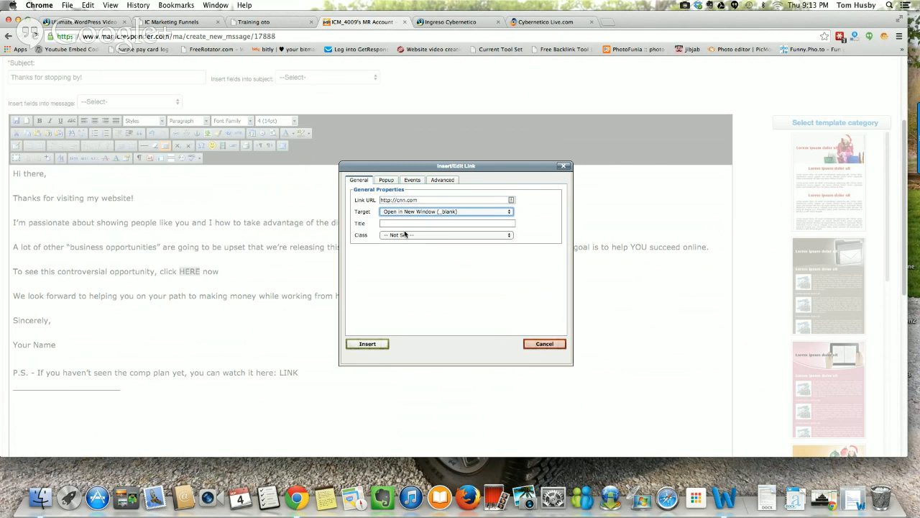
click(367, 344)
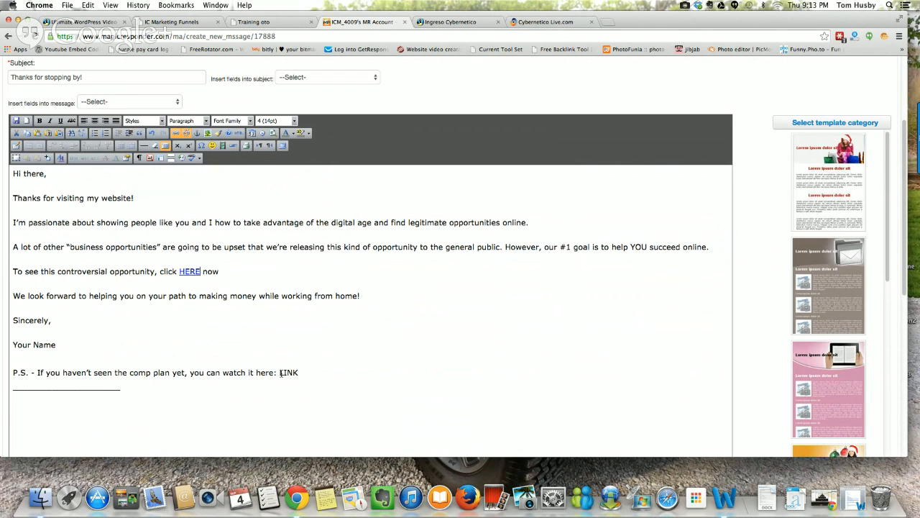
Step: Replace the LINK placeholder in the P.S. line with "click here" and select the new text
drag(279, 372, 300, 372)
text(click here)
drag(280, 373, 317, 370)
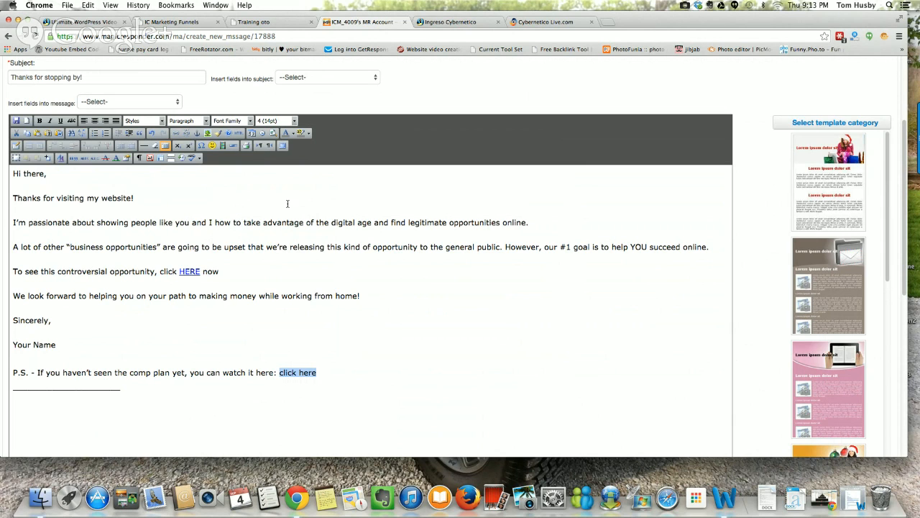
click(178, 134)
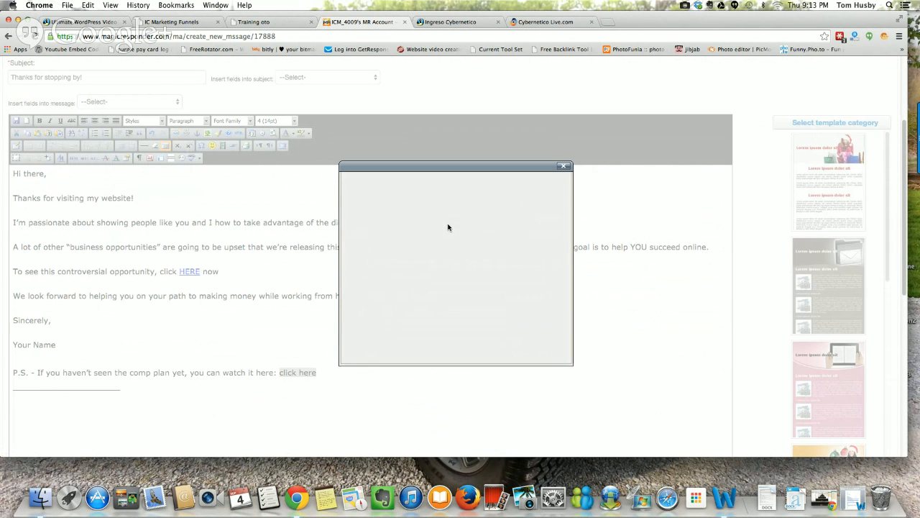
click(564, 166)
click(177, 134)
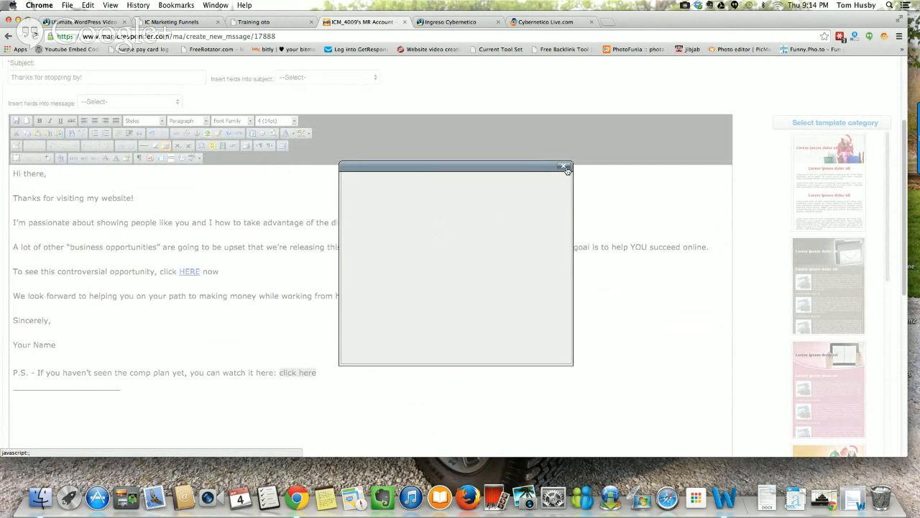
click(564, 168)
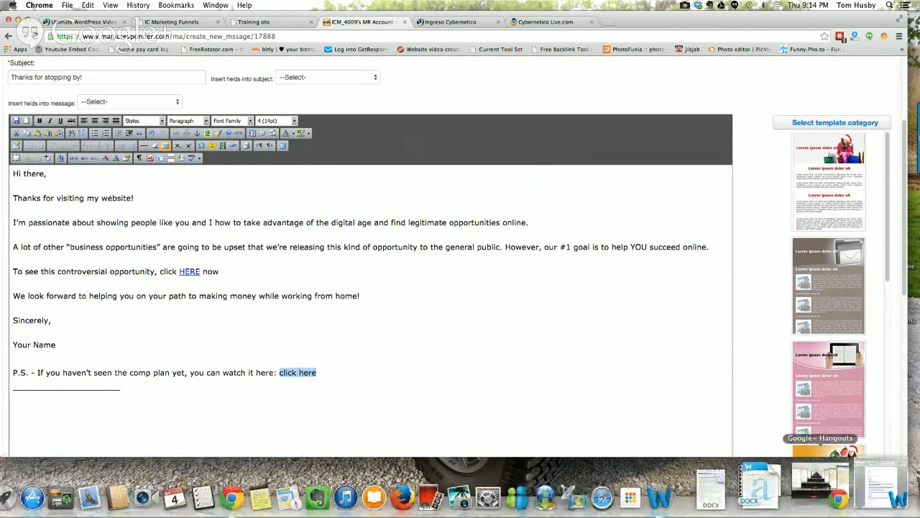
Step: Switch to the Google+ Hangouts broadcast window and turn off the camera
click(821, 481)
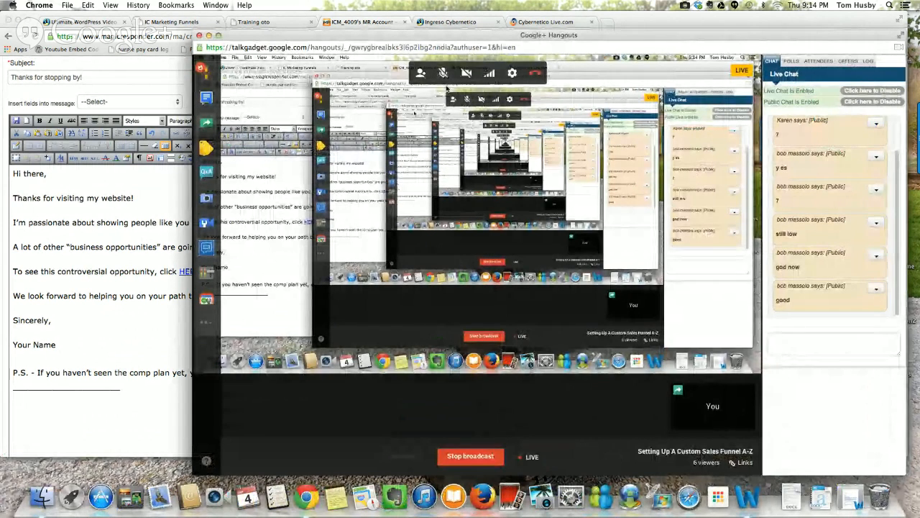
click(468, 76)
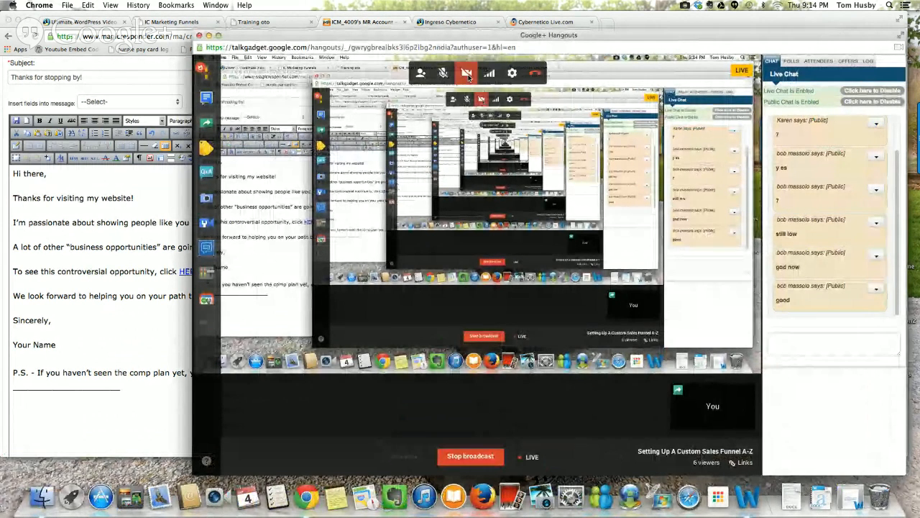
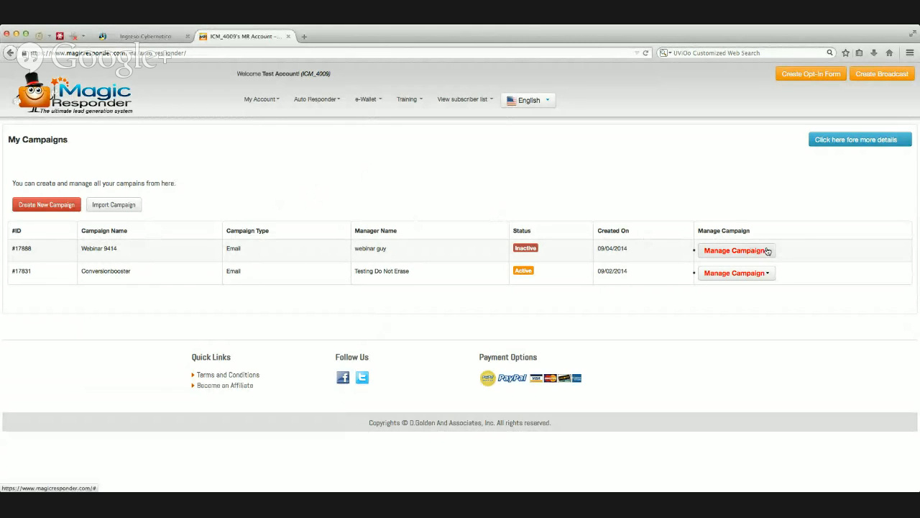
Step: Start a new autoresponder message for the Webinar 9414 campaign
click(259, 99)
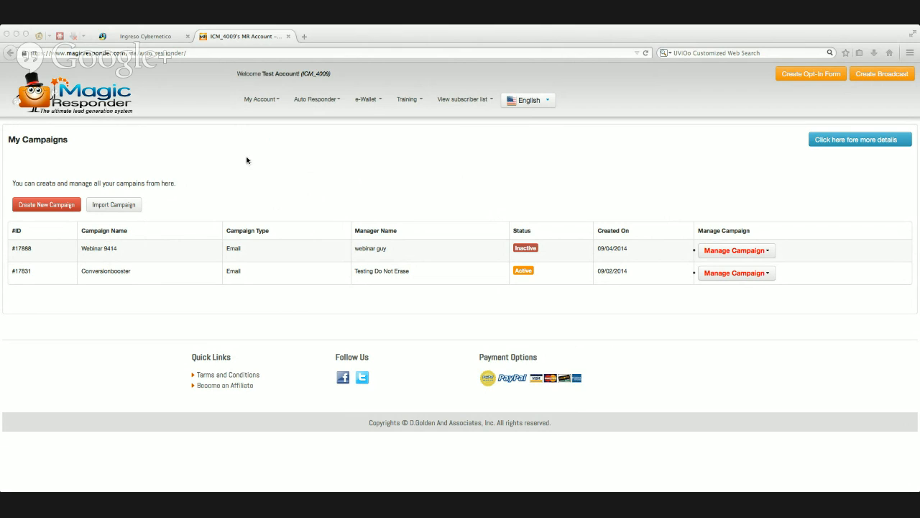
click(429, 38)
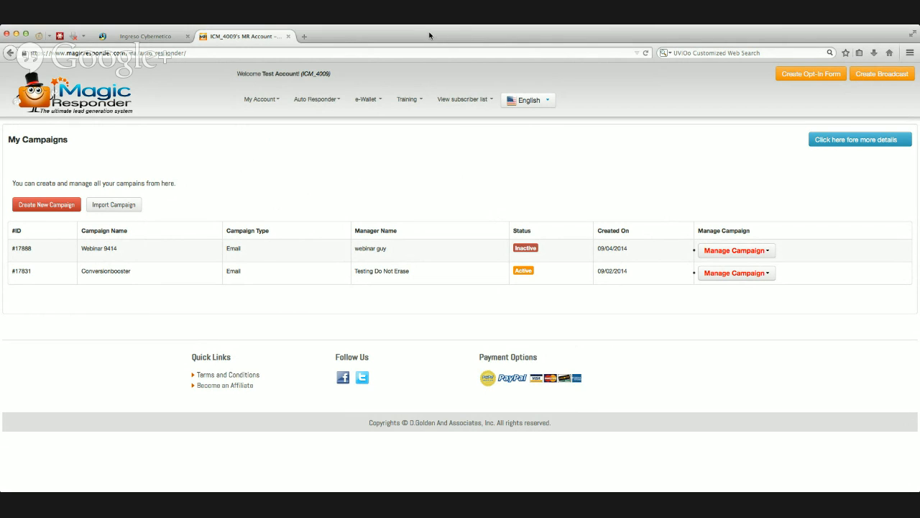
click(766, 253)
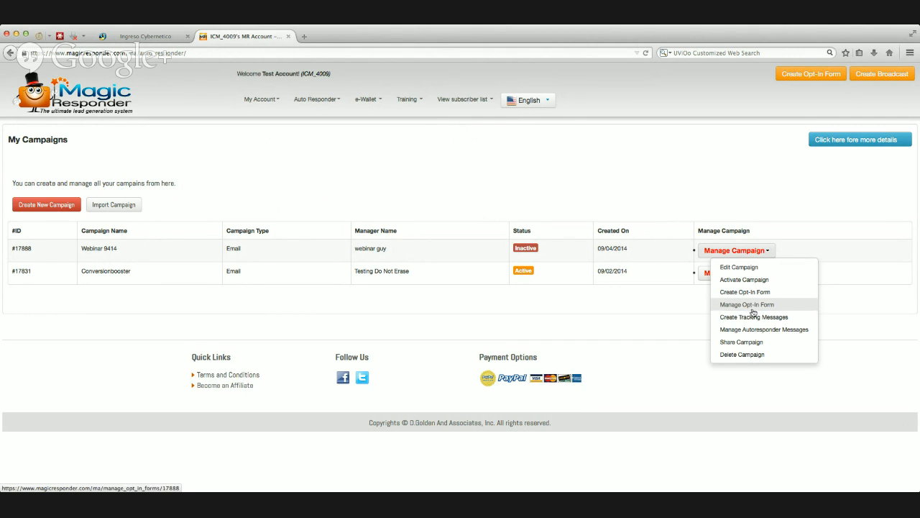
click(752, 331)
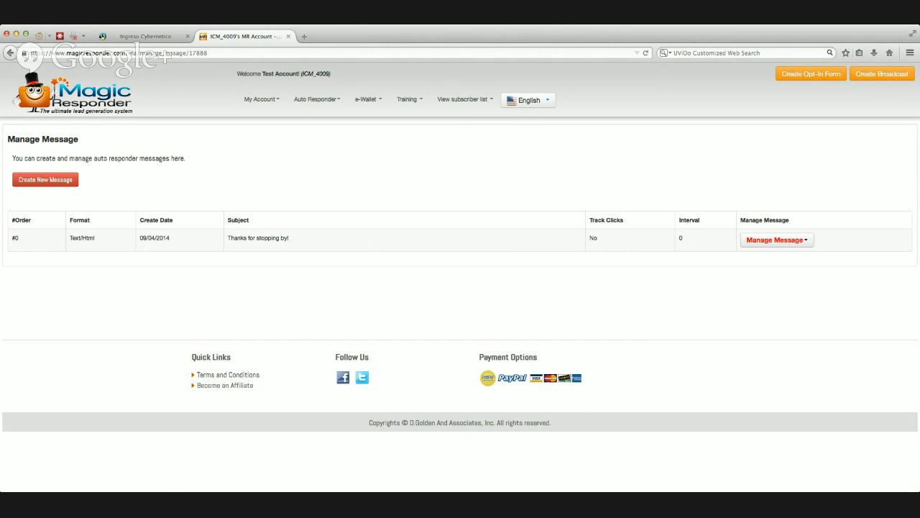
click(39, 182)
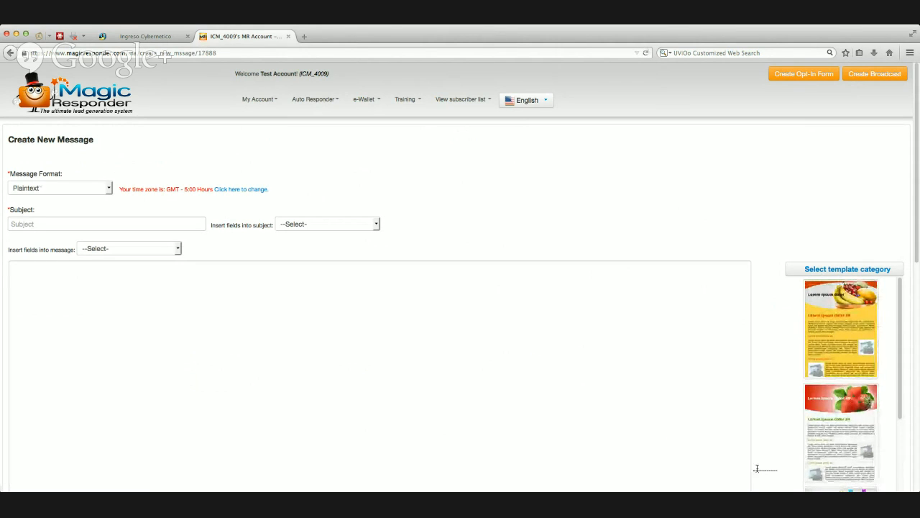
Step: Set the message format to Text/Html and enter the subject "Good Money, No Boss looking over your shoulder"
key(super+Tab)
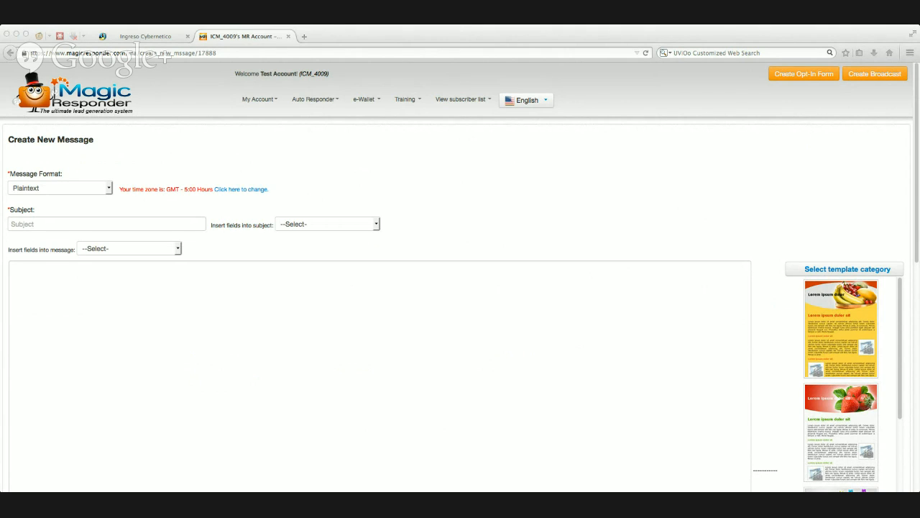
click(110, 191)
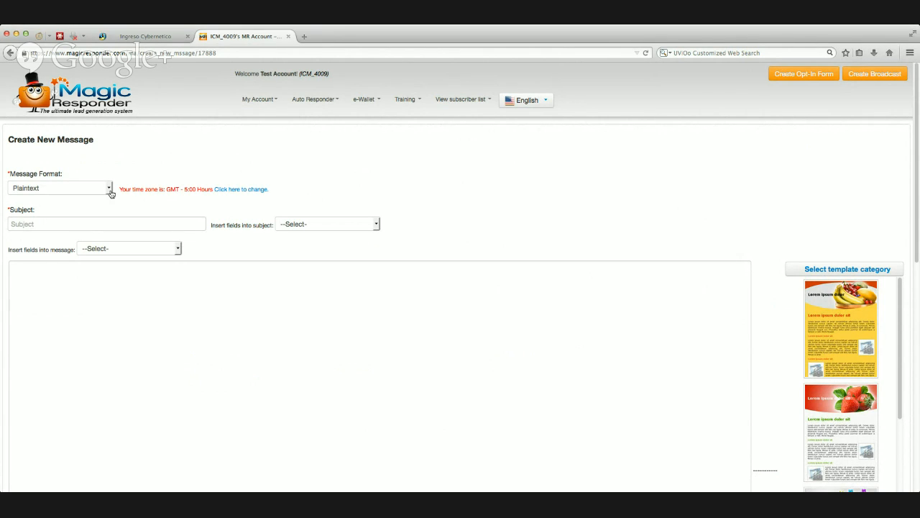
click(110, 188)
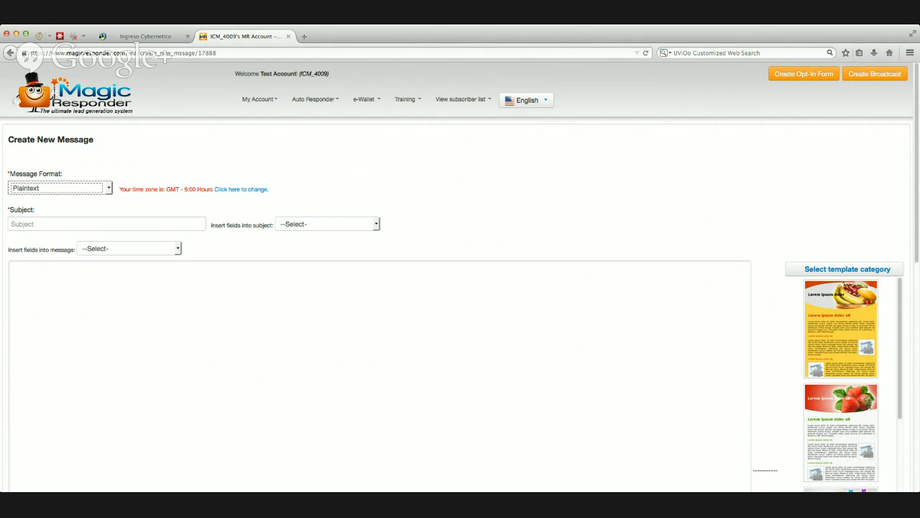
click(59, 209)
click(67, 225)
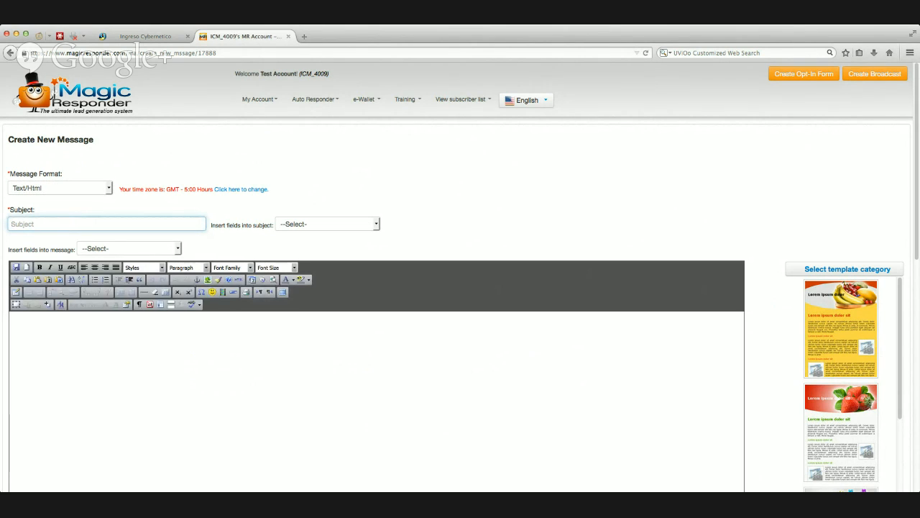
text(Good Money, No Boss looking over your shoulder)
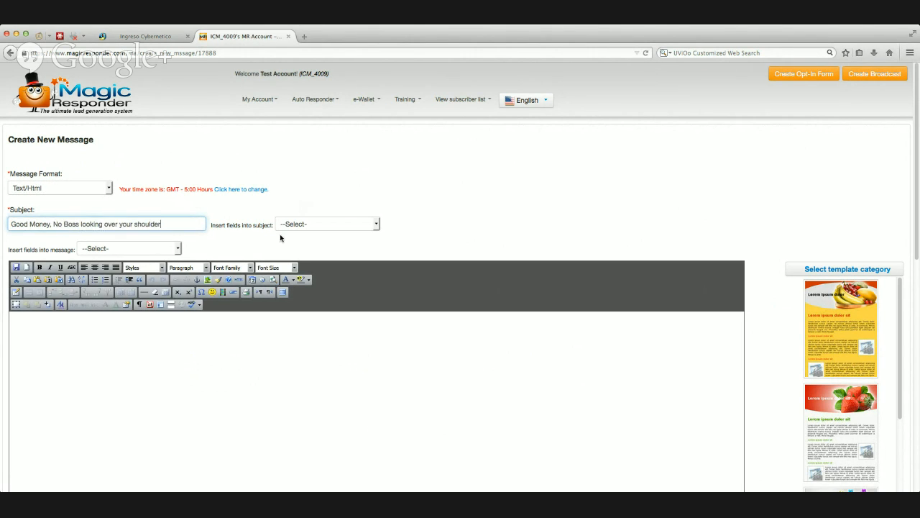
Step: Insert the prepared email text, from "Hi firstname," to the P.S. line, into the message body with Paste from Word
click(206, 341)
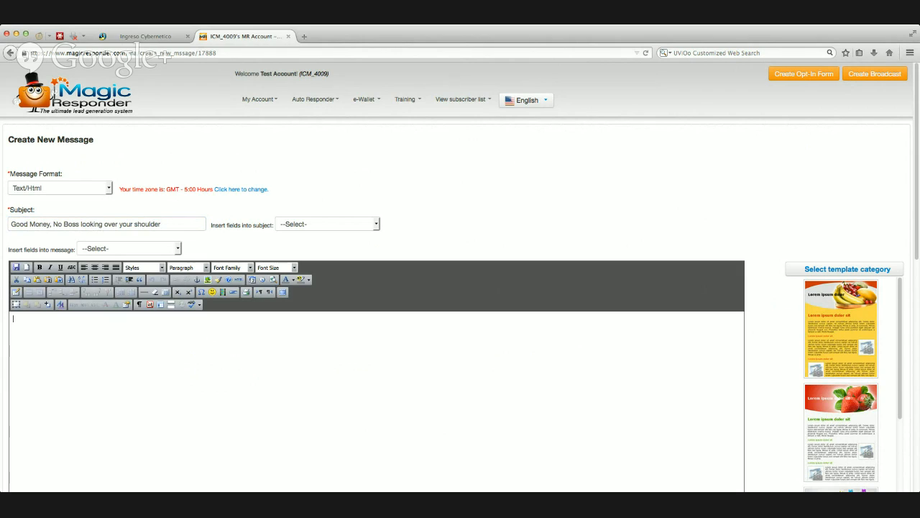
key(super+Tab)
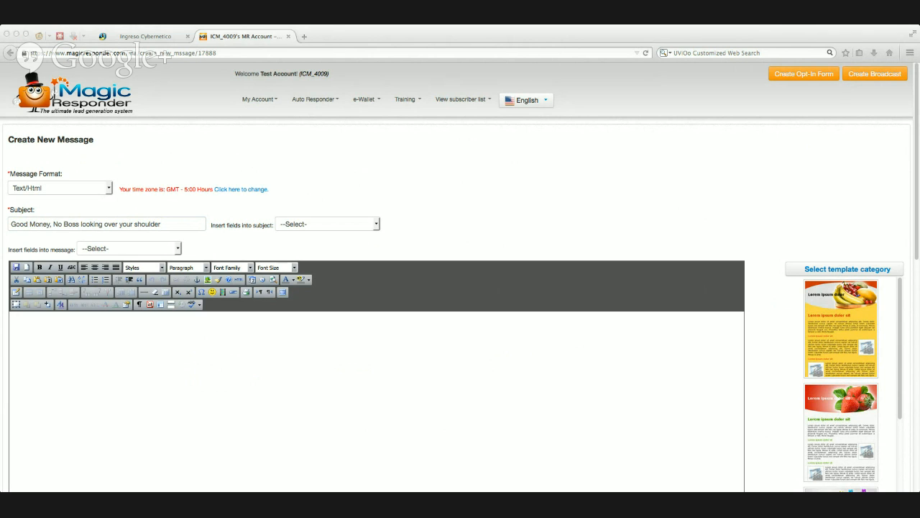
scroll(461, 287, down, 3)
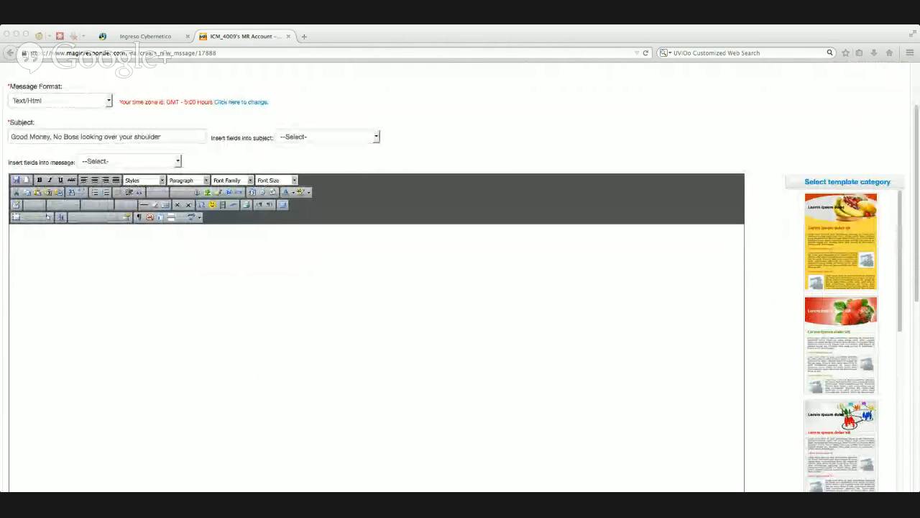
click(61, 195)
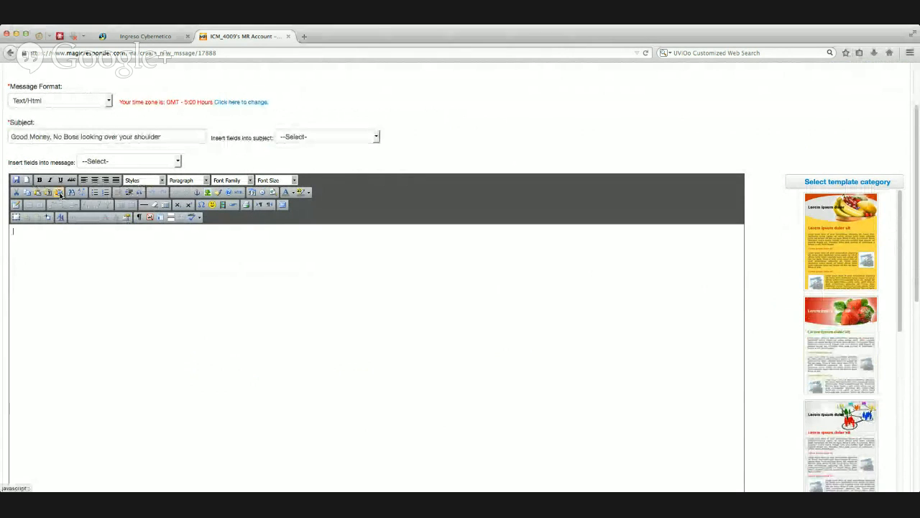
click(60, 194)
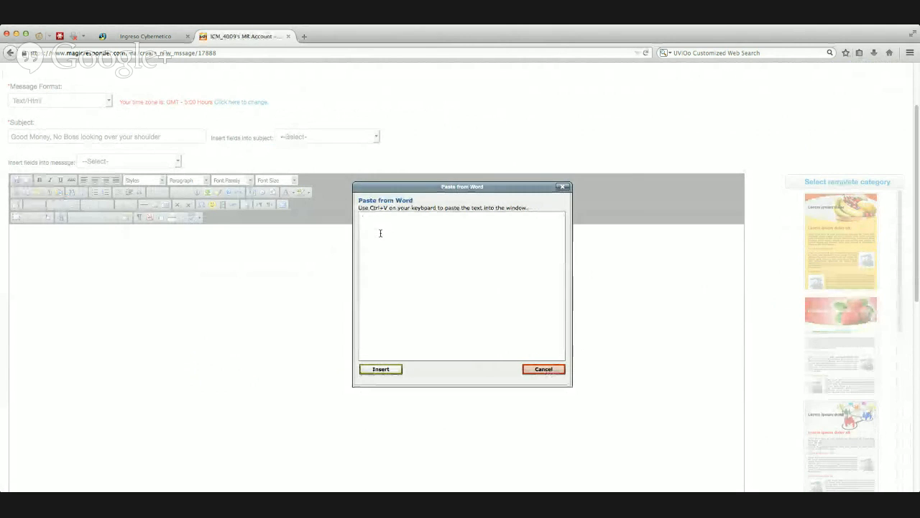
key(super+v)
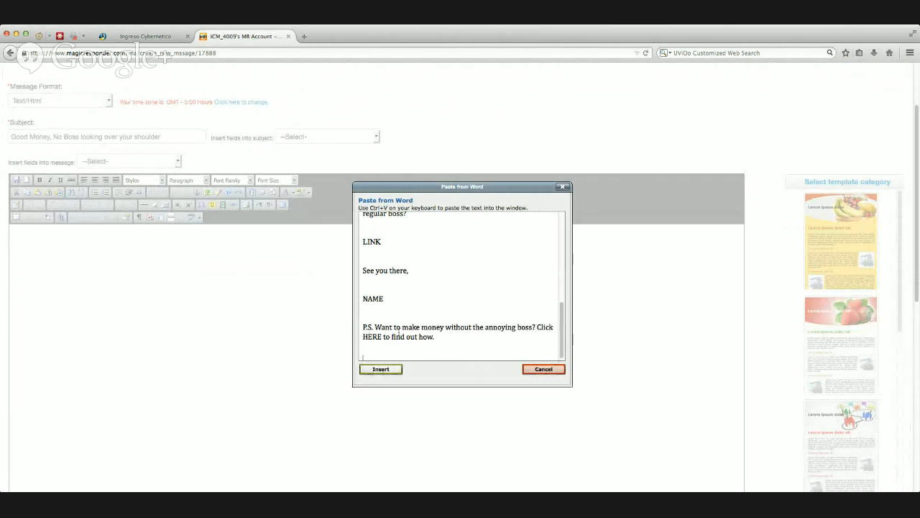
click(381, 369)
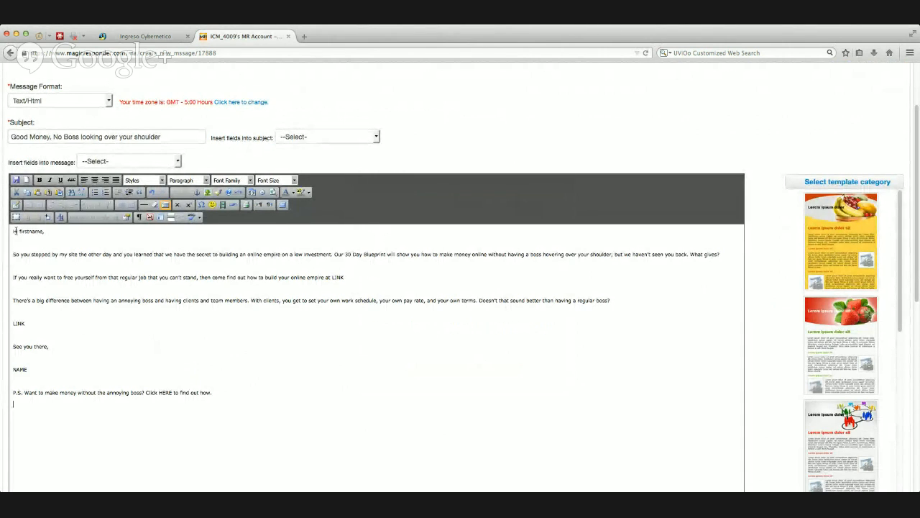
Step: Set the font size of the entire message body to 4 (14pt)
drag(13, 230, 213, 391)
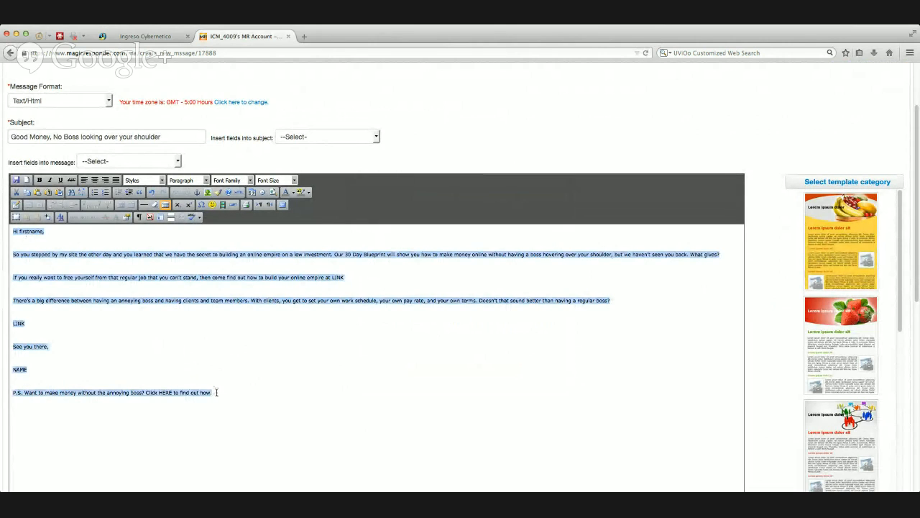
click(294, 180)
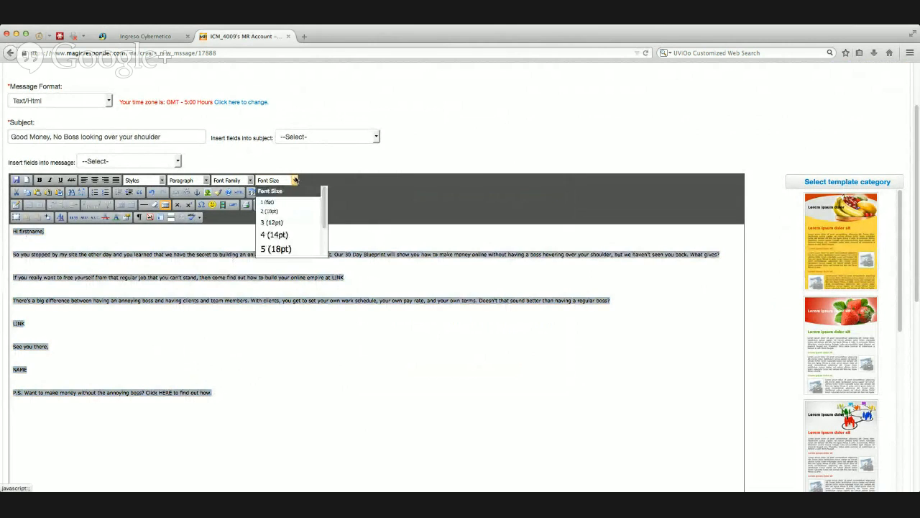
click(282, 235)
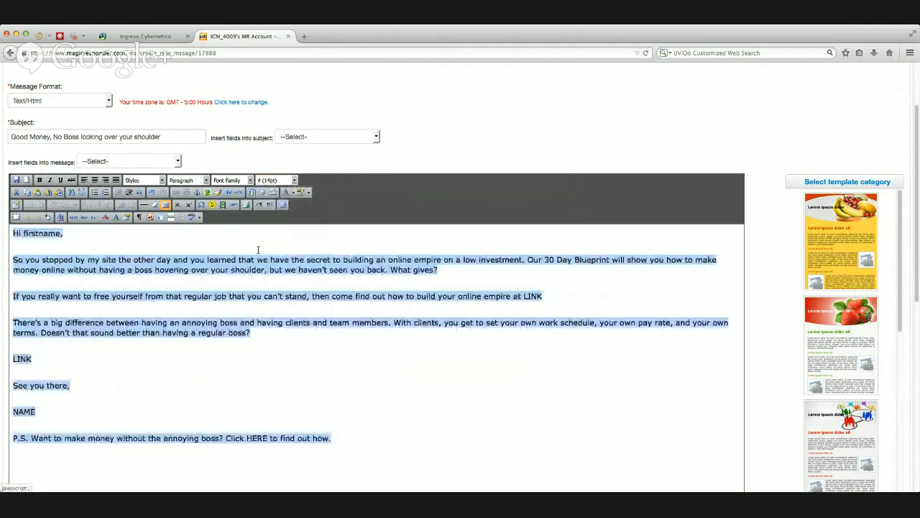
click(48, 273)
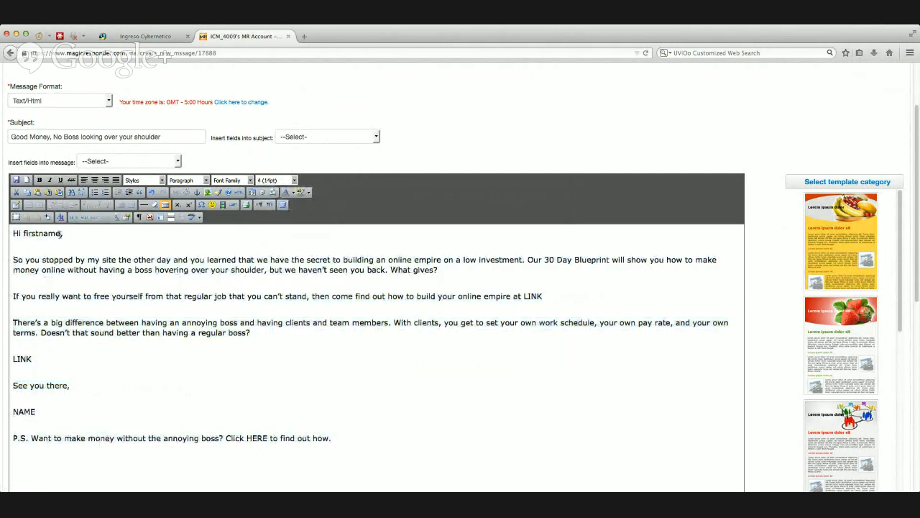
Step: Replace the "firstname" placeholder in the greeting with "there"
key(BackSpace)
key(BackSpace)
key(BackSpace)
key(BackSpace)
key(BackSpace)
key(BackSpace)
key(BackSpace)
key(BackSpace)
key(BackSpace)
text(there,)
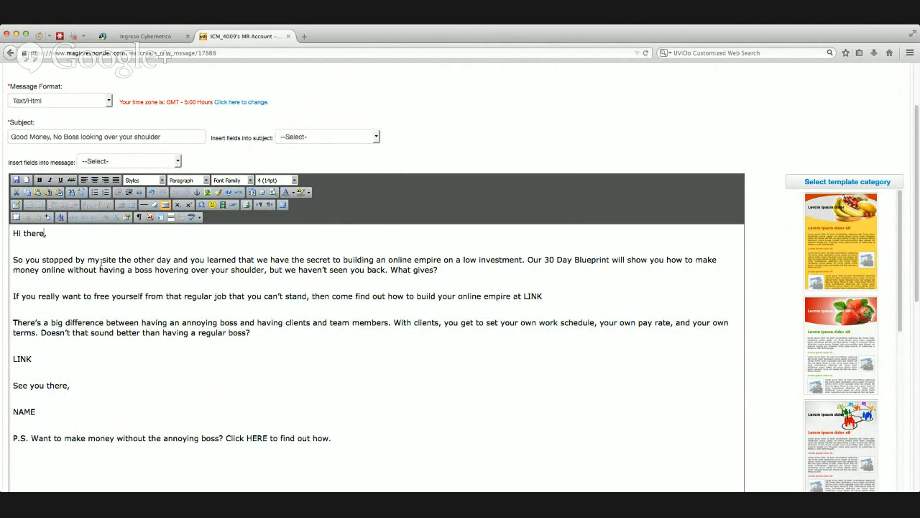
scroll(100, 263, down, 3)
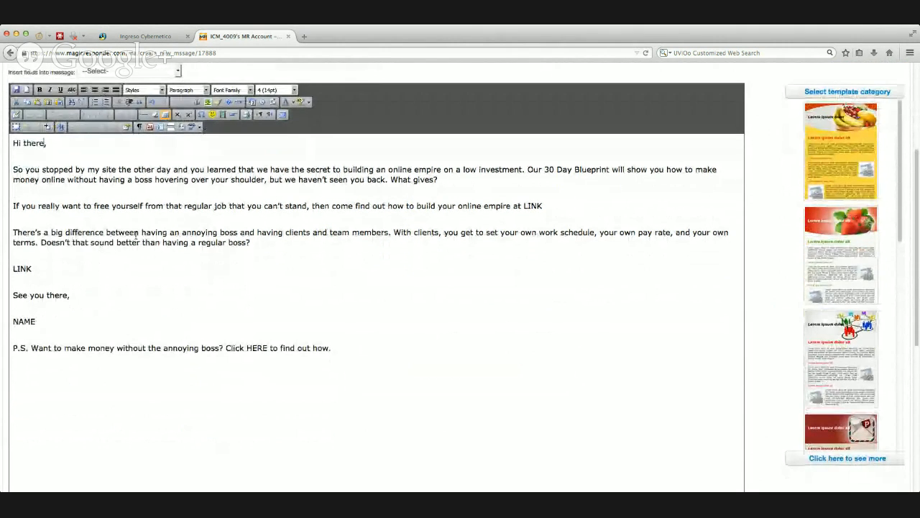
scroll(356, 210, up, 1)
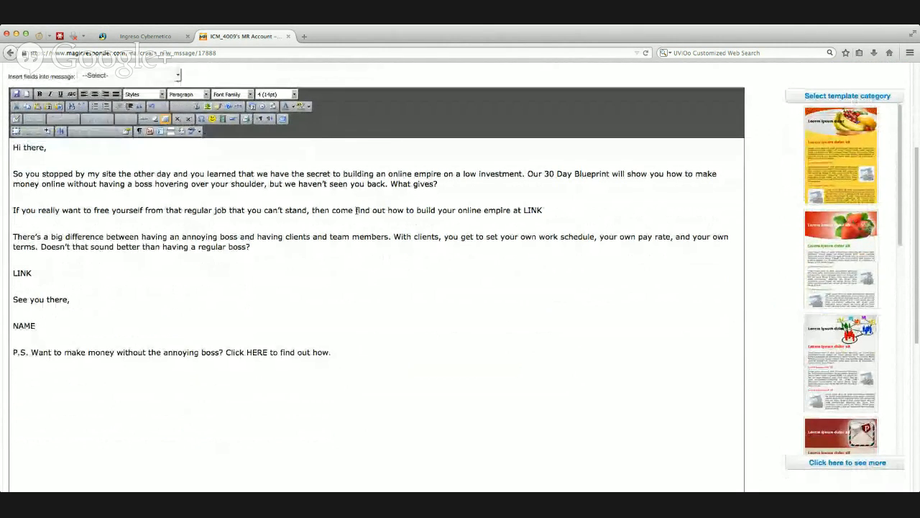
scroll(356, 210, up, 2)
drag(524, 223, 544, 224)
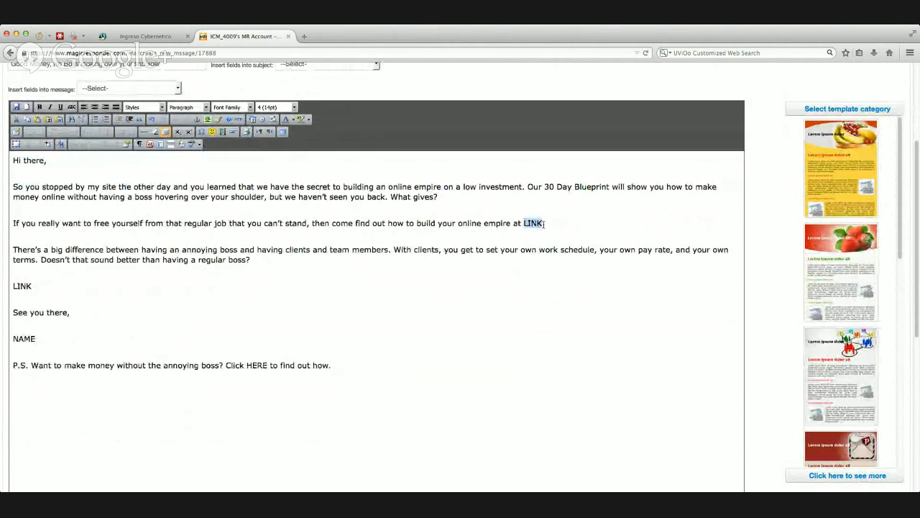
click(177, 123)
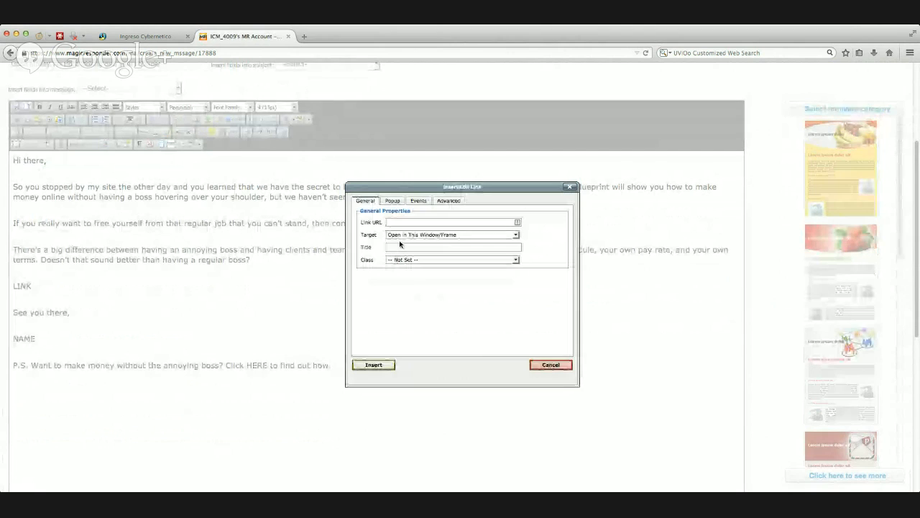
text(http)
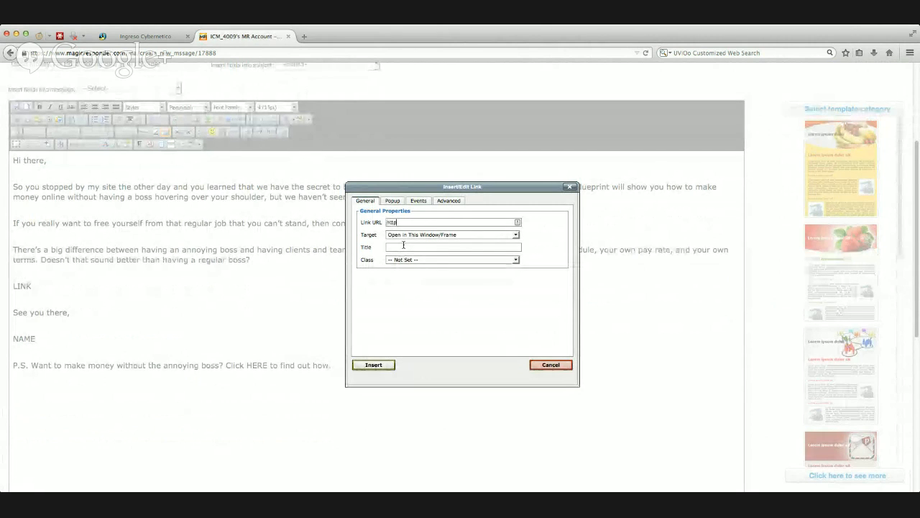
text(://cn)
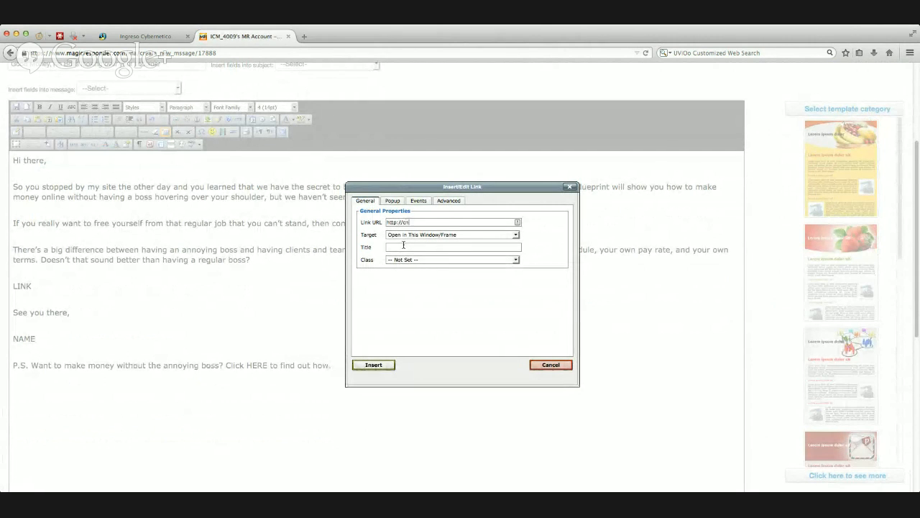
text(n.com)
click(416, 236)
click(423, 249)
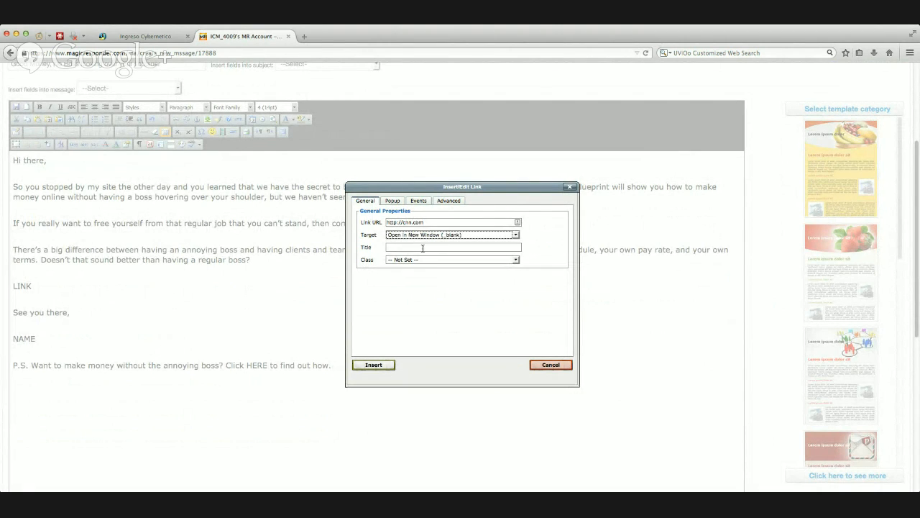
click(374, 365)
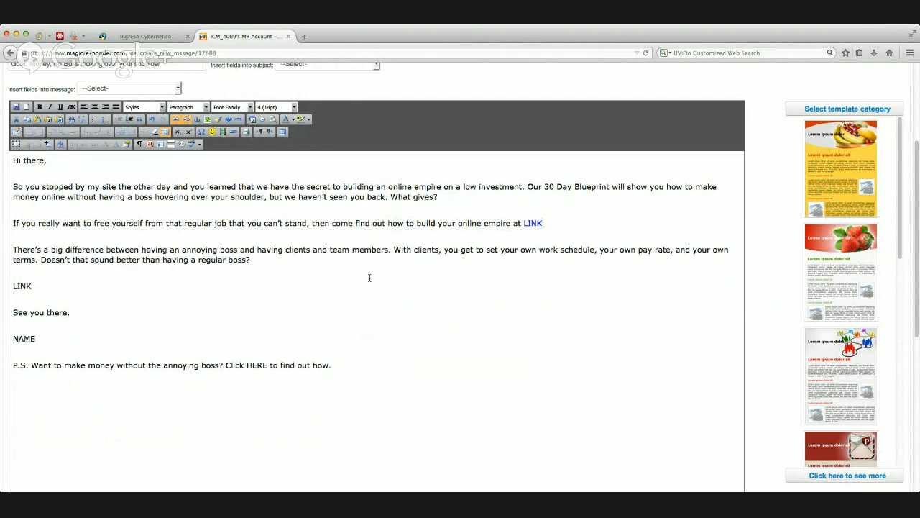
drag(247, 366, 268, 366)
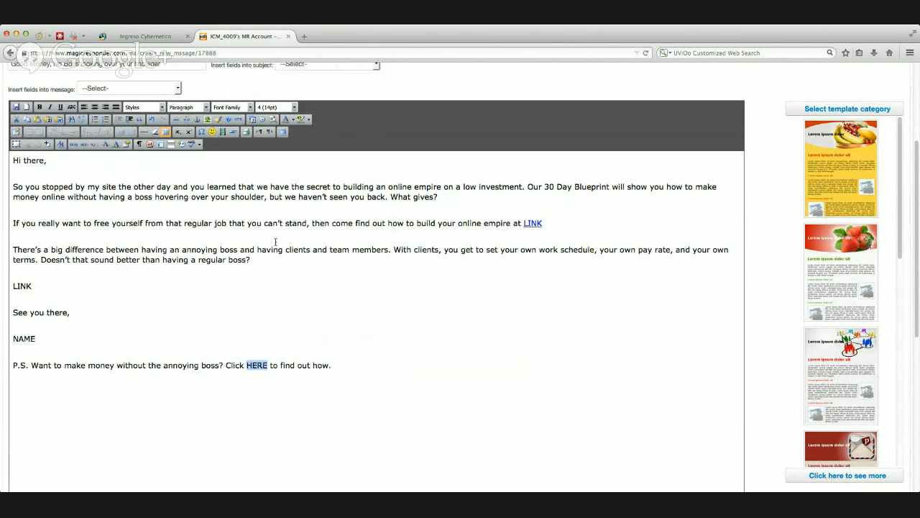
click(181, 133)
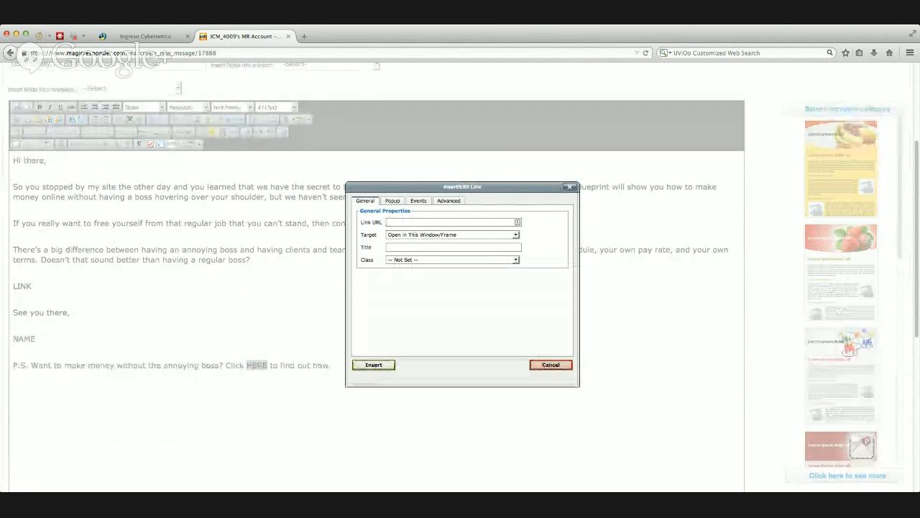
text(http://cnn.com)
click(439, 236)
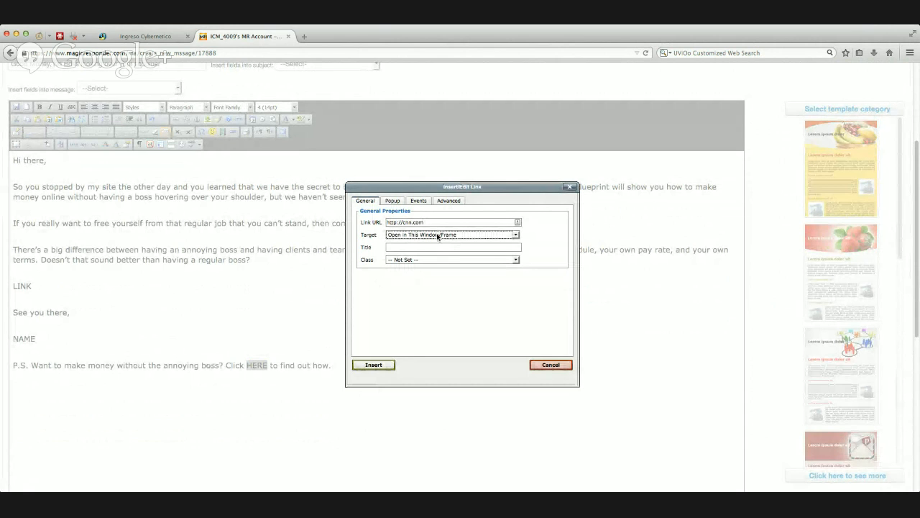
click(432, 247)
click(373, 365)
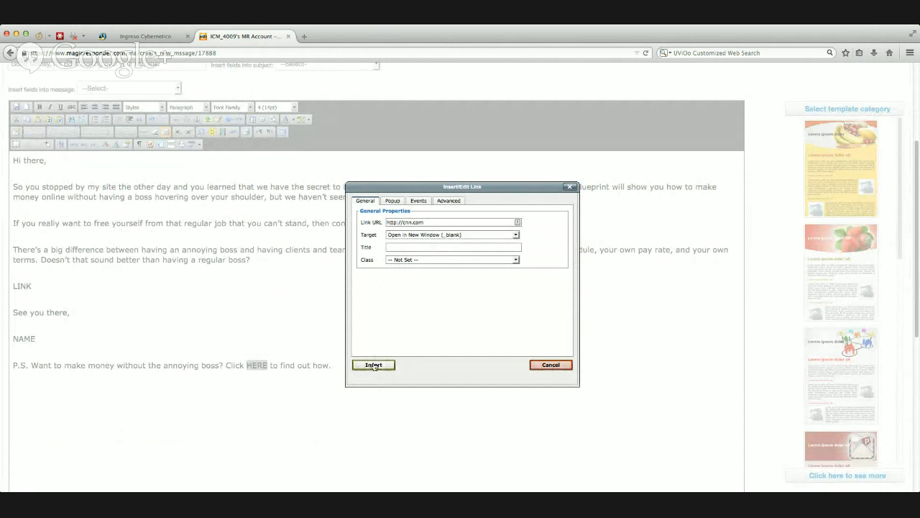
Step: Replace the NAME signature placeholder with "trainer" and the standalone LINK line with "The video that changed it all"
drag(40, 338, 5, 344)
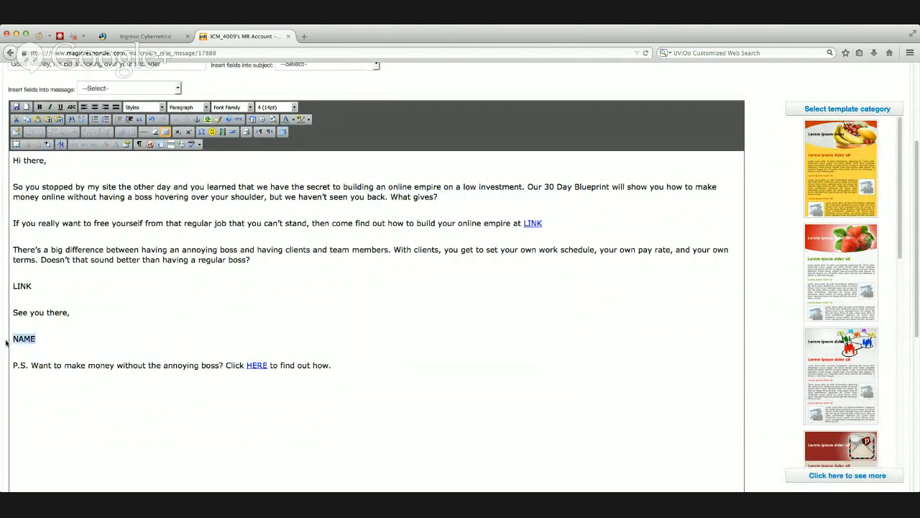
text(trainer)
drag(33, 286, 13, 287)
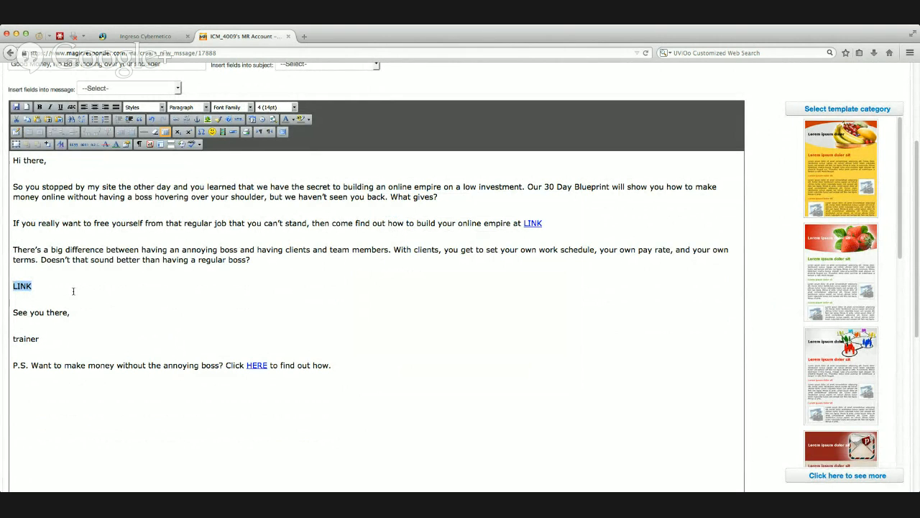
text(The video that change)
text(d it all)
drag(126, 286, 13, 286)
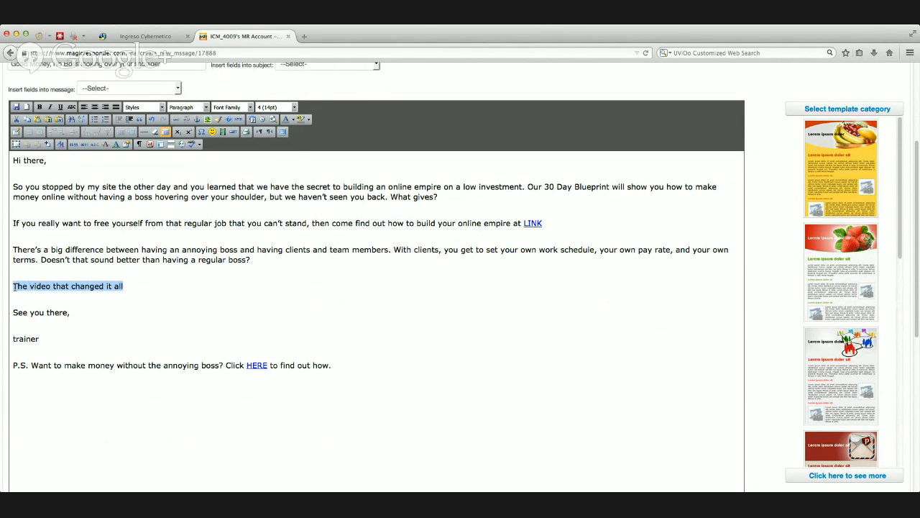
click(176, 120)
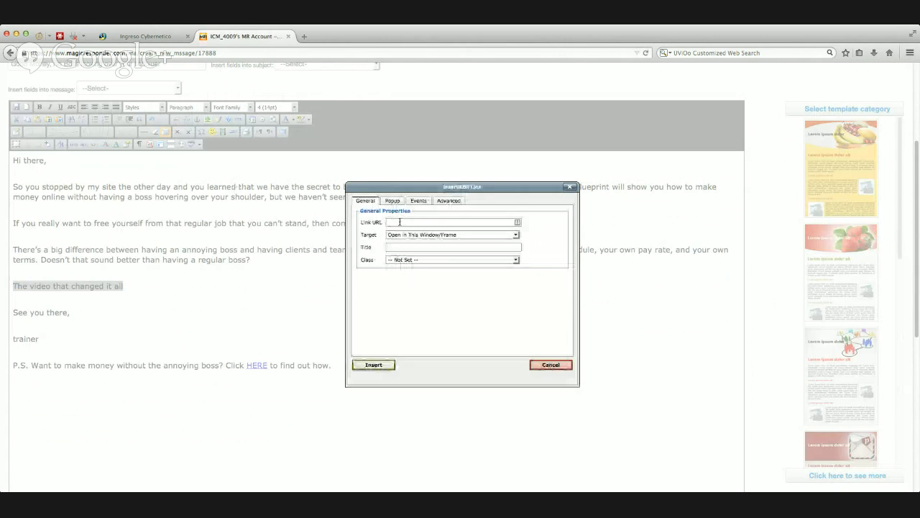
text(http://cnn.com)
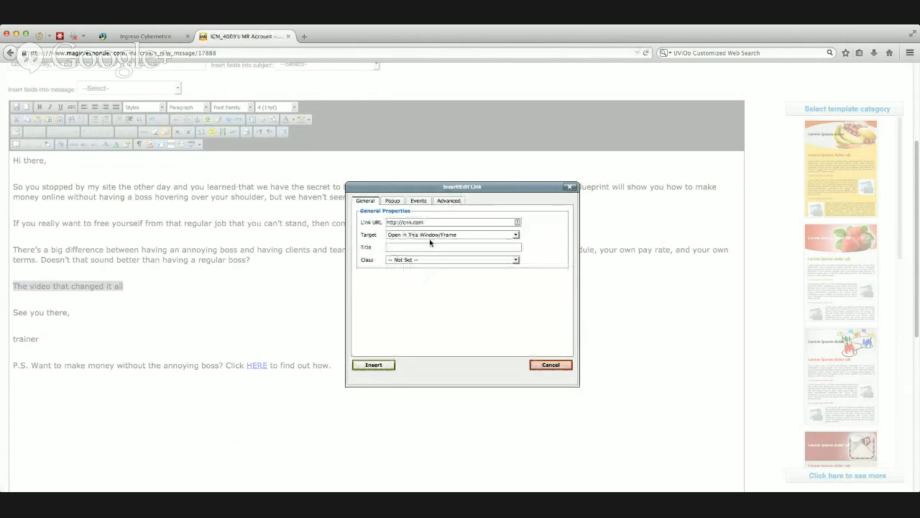
key(Tab)
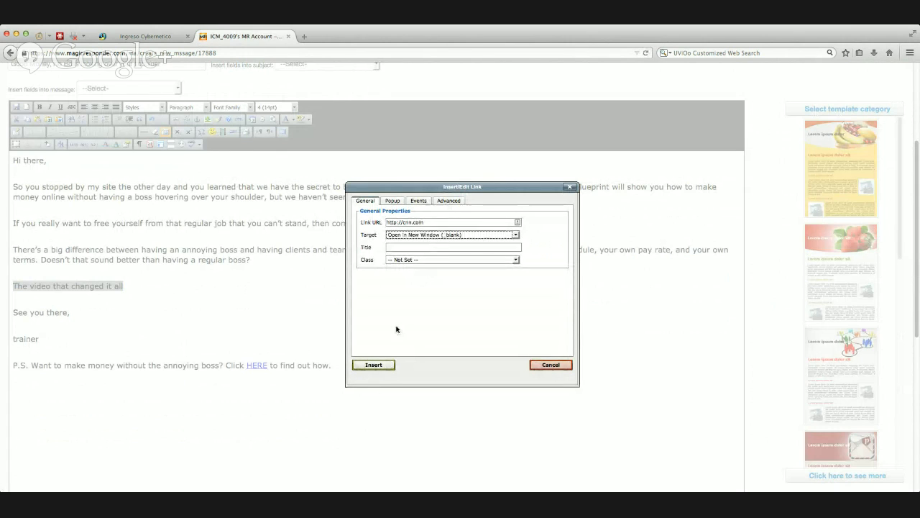
click(373, 365)
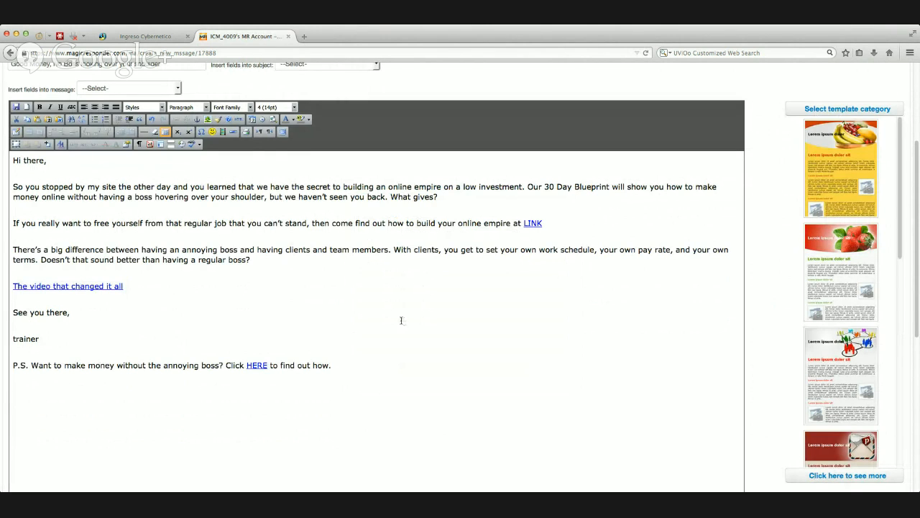
Step: Set the message interval to 2 days after opt-in and create the new message
scroll(475, 293, down, 5)
scroll(411, 305, down, 3)
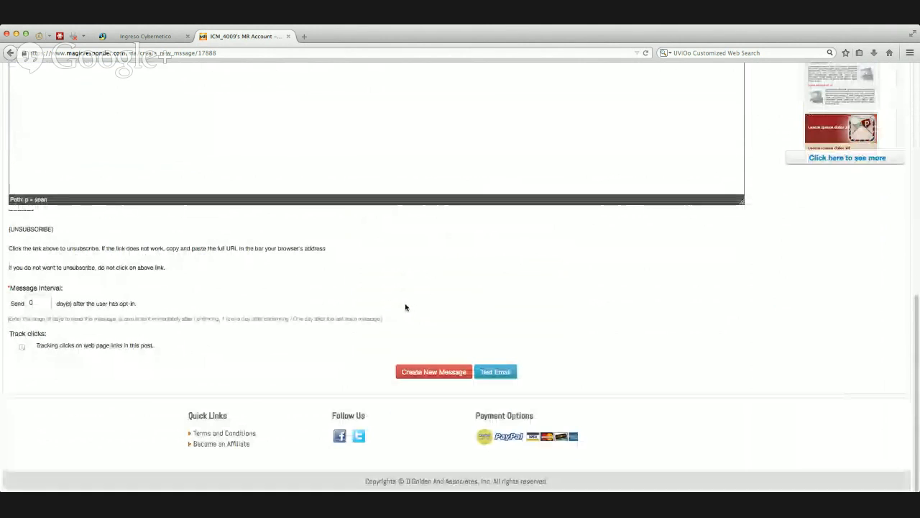
click(37, 303)
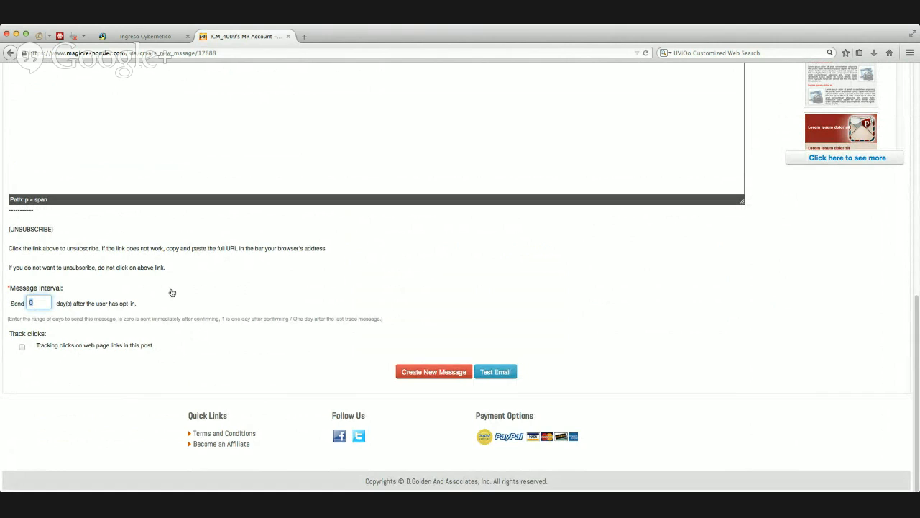
key(BackSpace)
text(2)
click(432, 371)
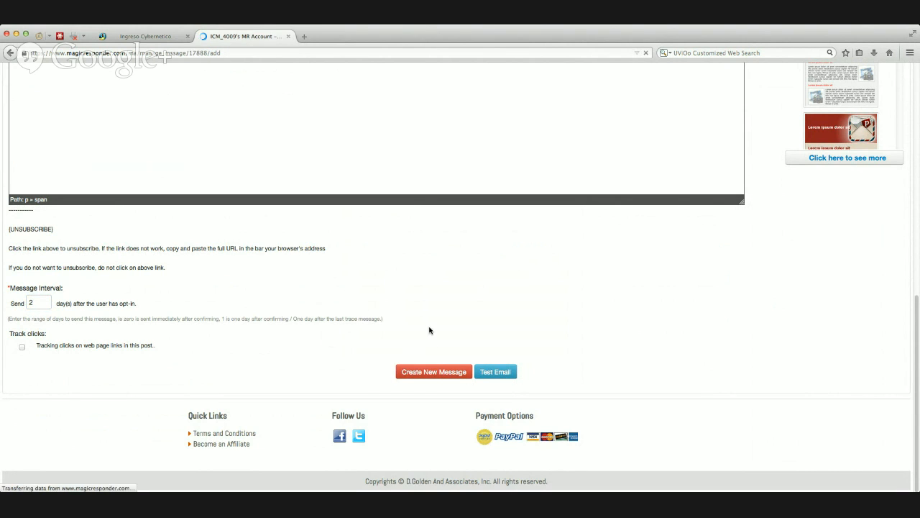
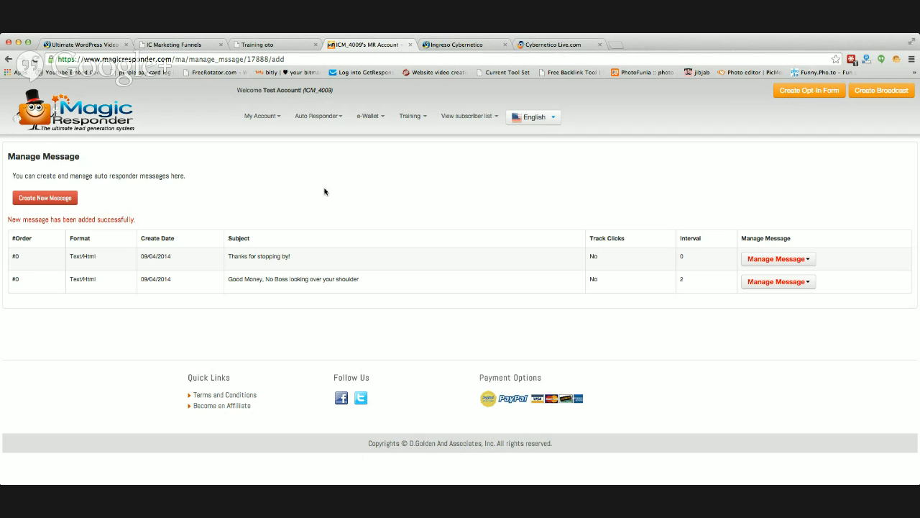
Step: Go to the campaign list and activate the Webinar 9414 campaign
click(133, 38)
click(340, 126)
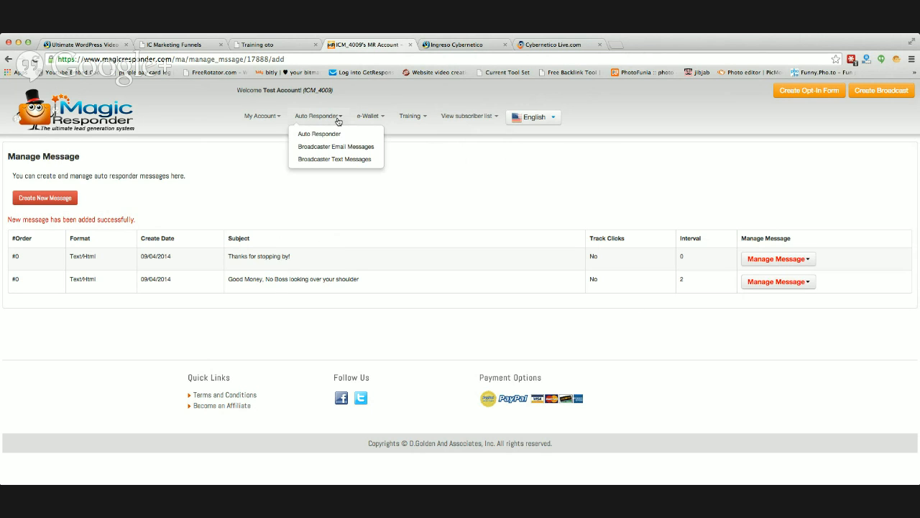
click(333, 134)
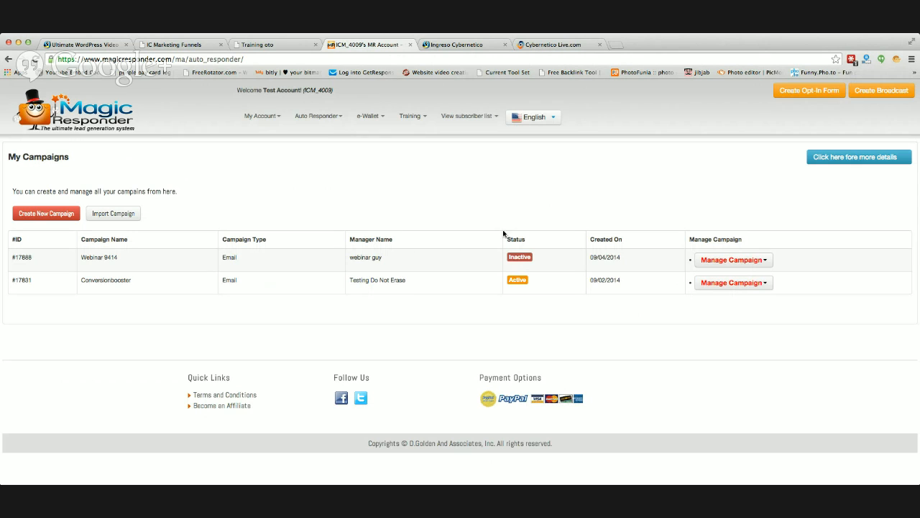
click(763, 261)
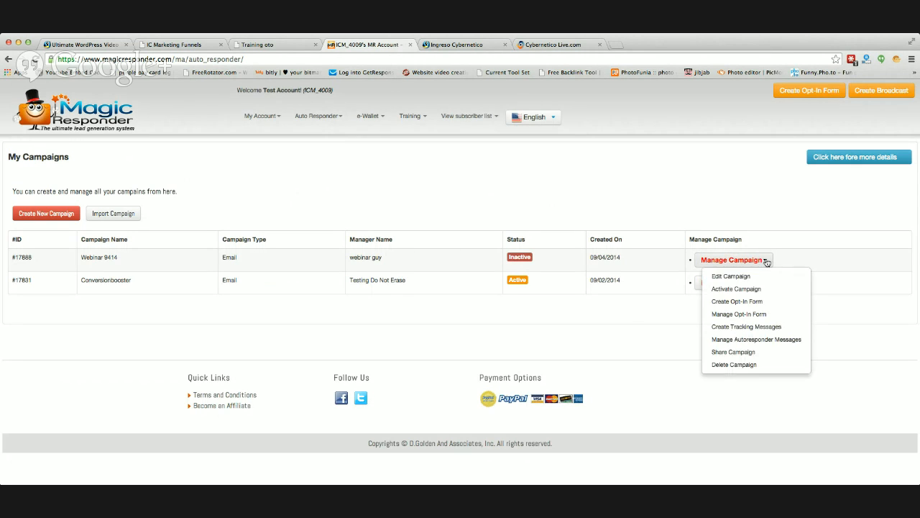
click(745, 291)
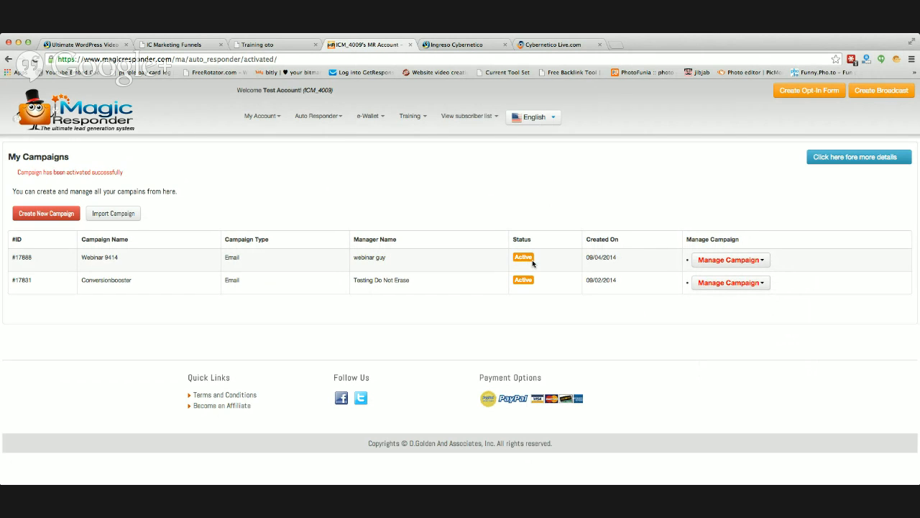
Step: Open the opt-in forms of the Webinar 9414 campaign and copy the ID of the form Webi 9414
click(765, 263)
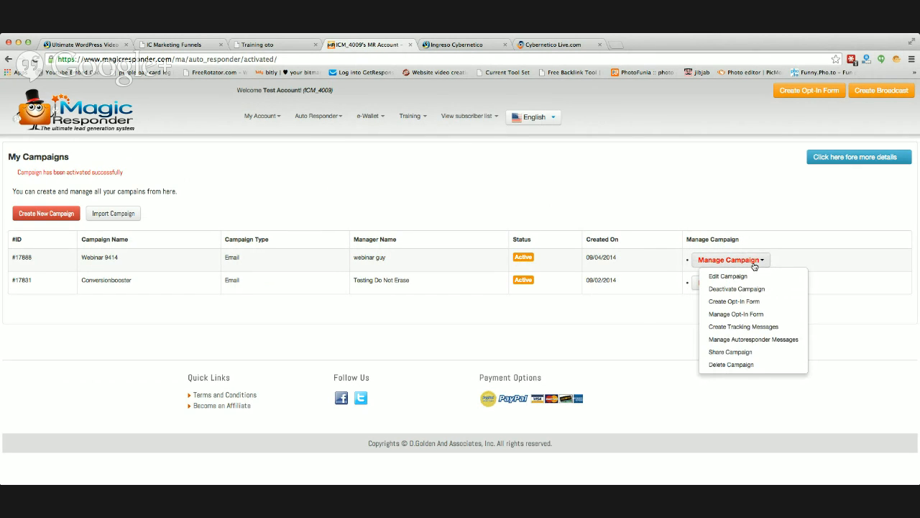
click(750, 313)
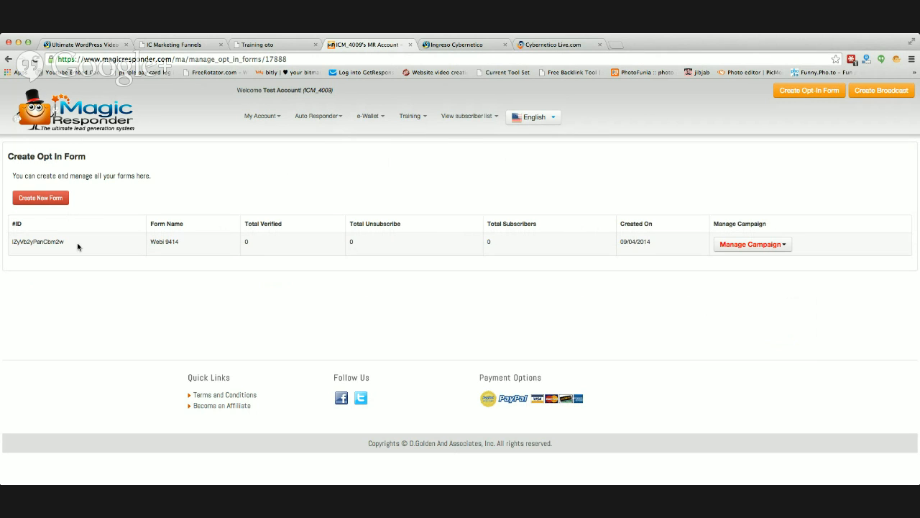
drag(66, 242, 15, 243)
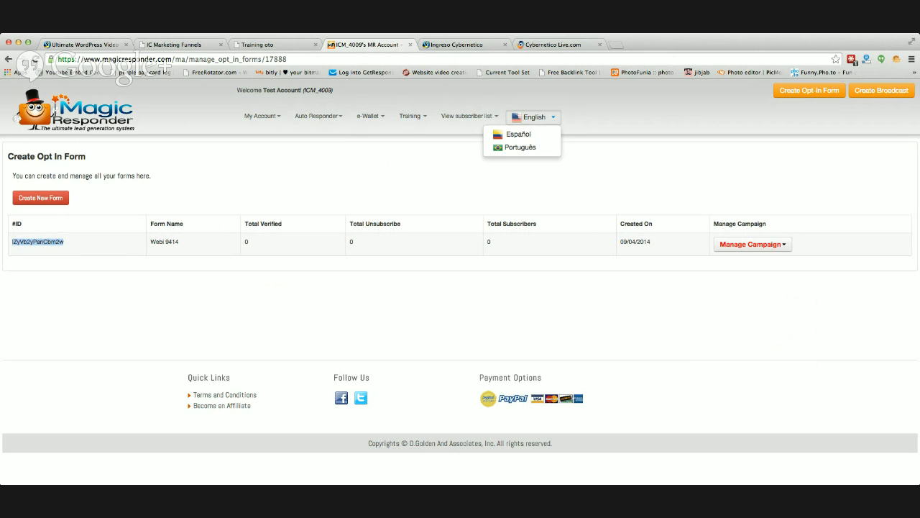
key(super+Tab)
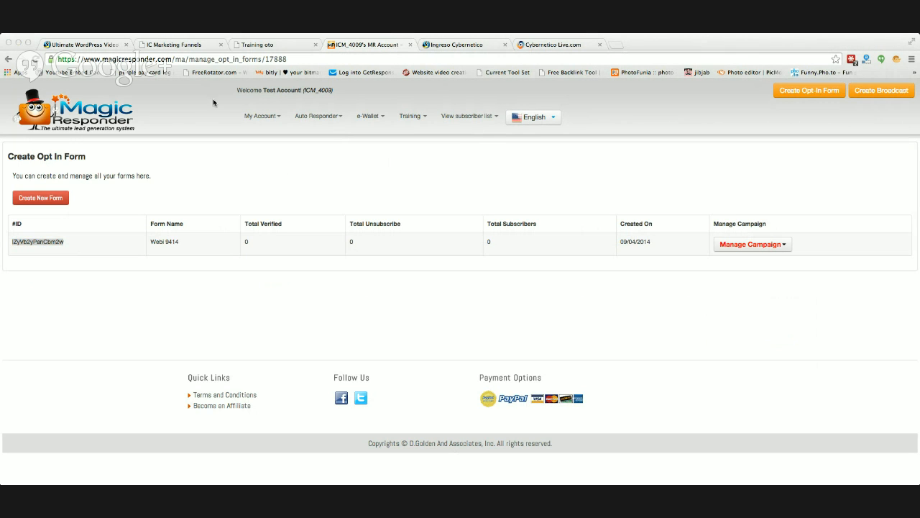
key(super+Tab)
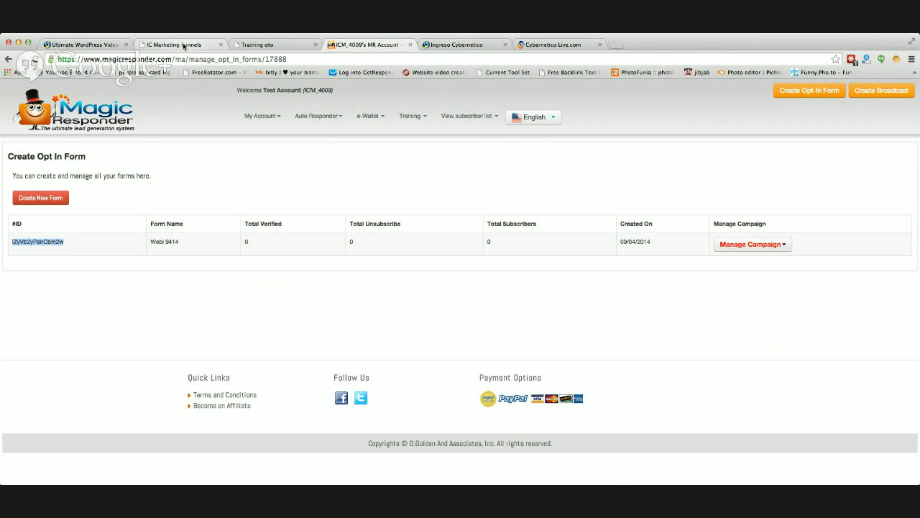
Step: Switch to IC LeadPages and look through the Thank You page templates
click(184, 45)
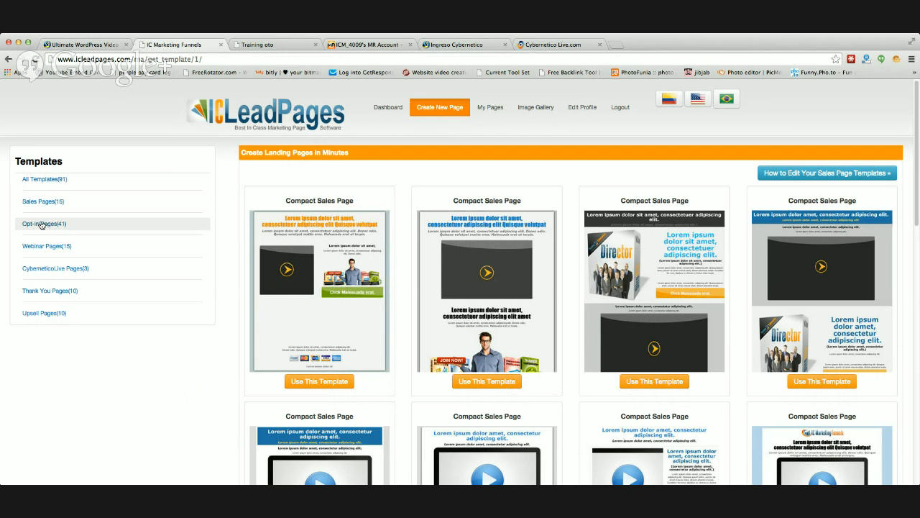
scroll(151, 156, down, 1)
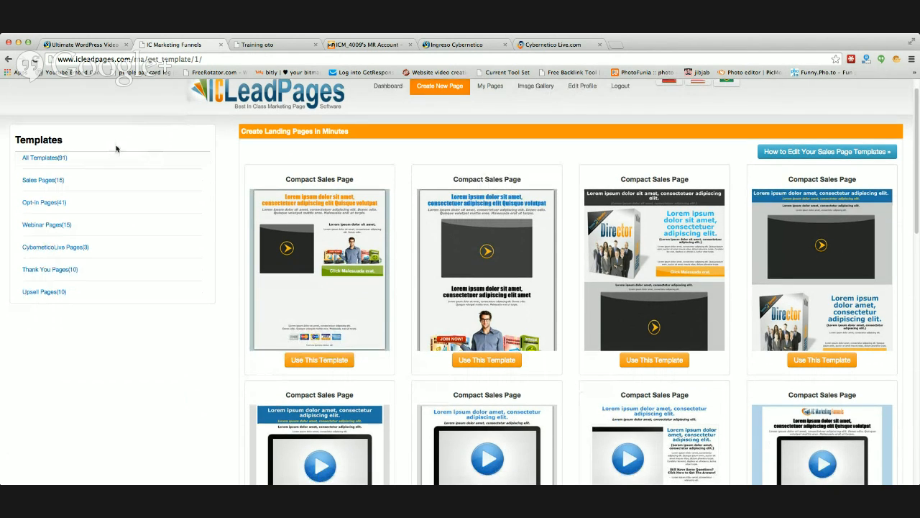
click(48, 268)
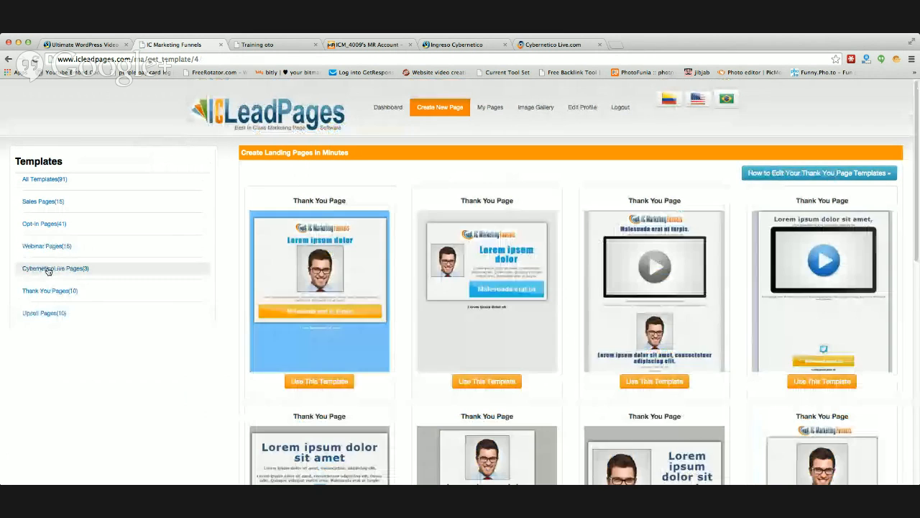
scroll(335, 299, down, 5)
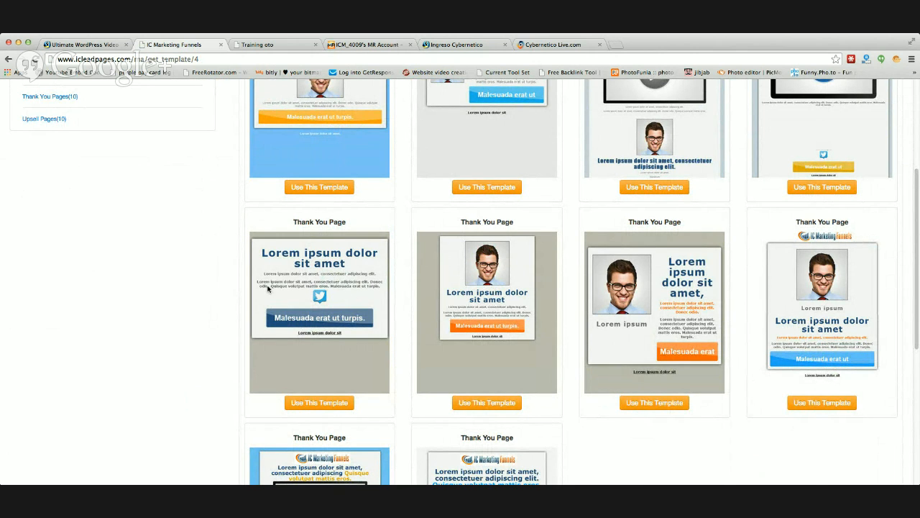
scroll(218, 292, up, 3)
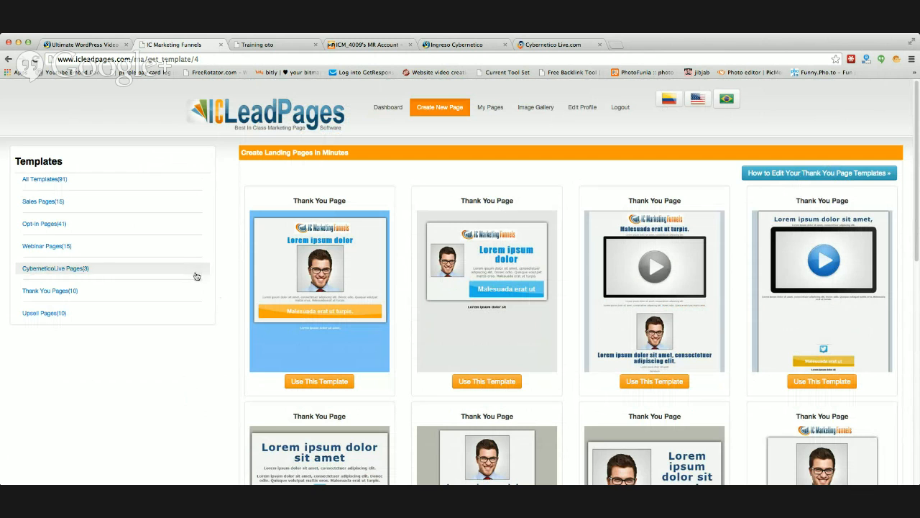
Step: Create a page from the opt-in template with the person in a straw hat sitting on a beach chair
click(43, 225)
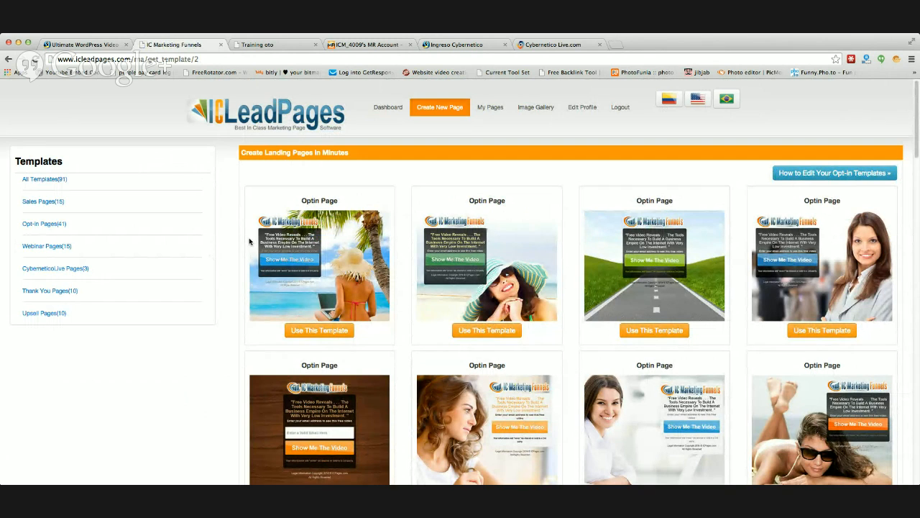
scroll(246, 233, down, 2)
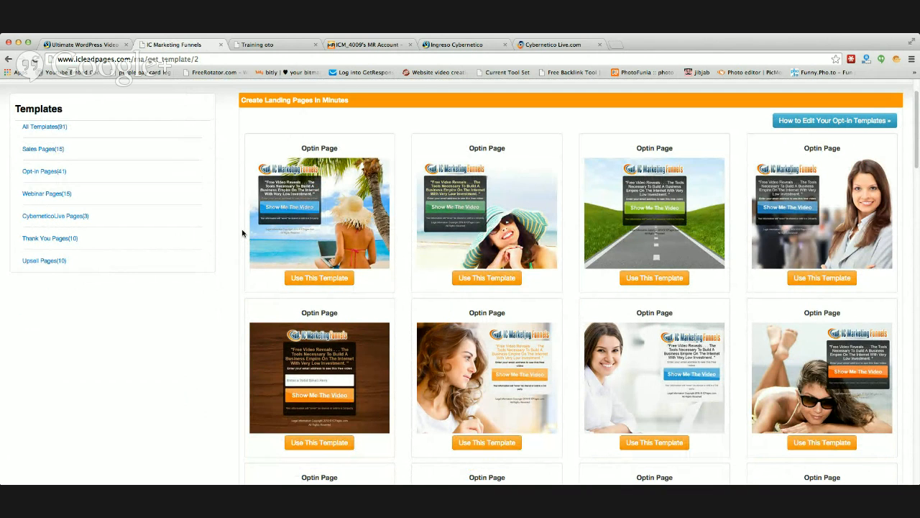
scroll(392, 221, down, 5)
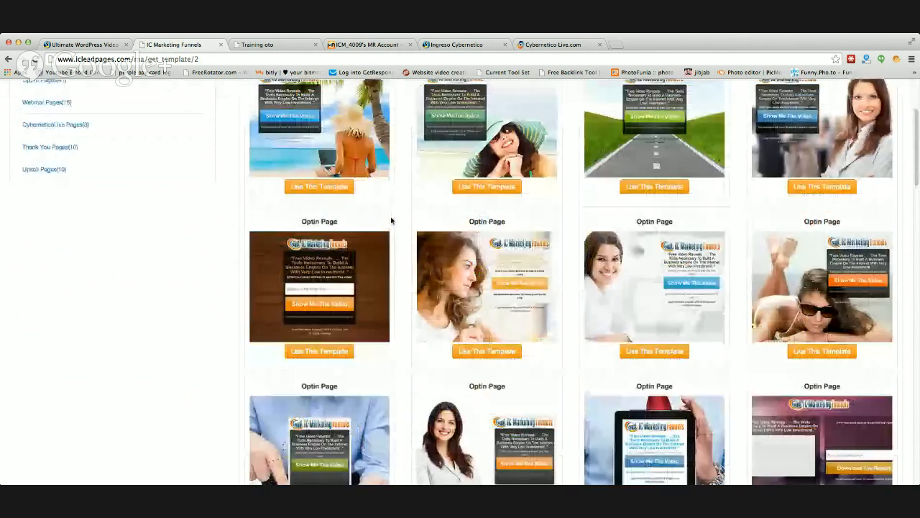
scroll(392, 222, down, 2)
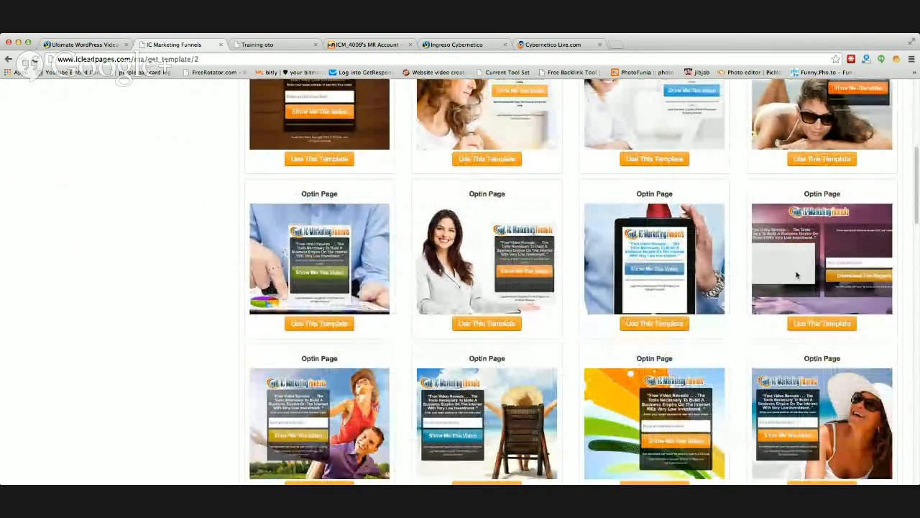
scroll(660, 230, down, 3)
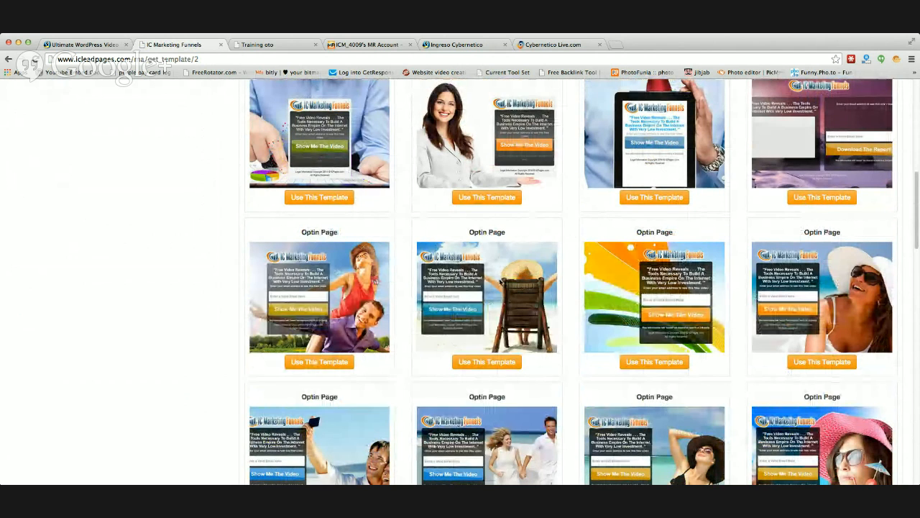
click(485, 363)
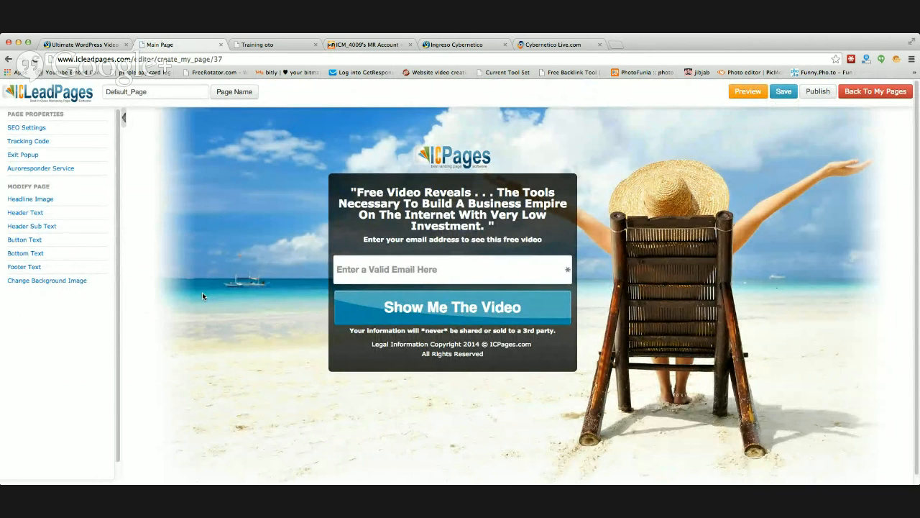
Step: Hide the ICPages headline image above the opt-in box
click(454, 157)
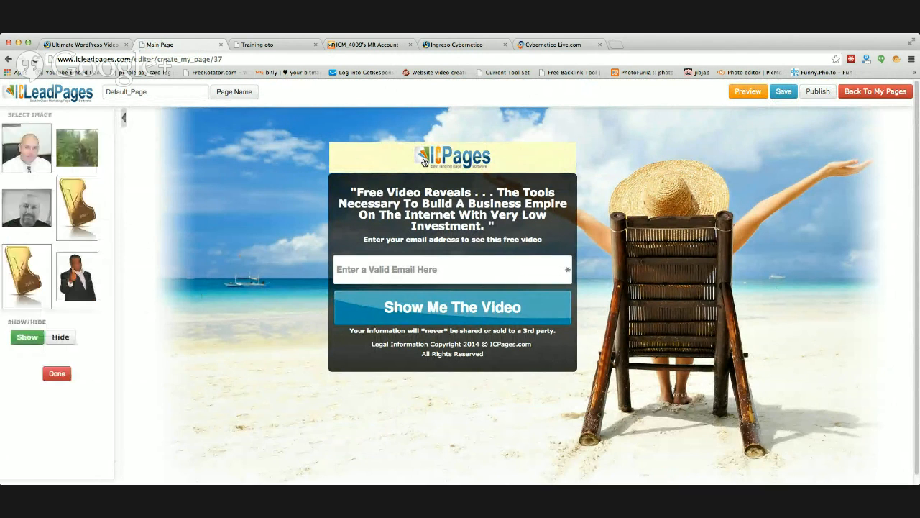
click(60, 372)
click(56, 409)
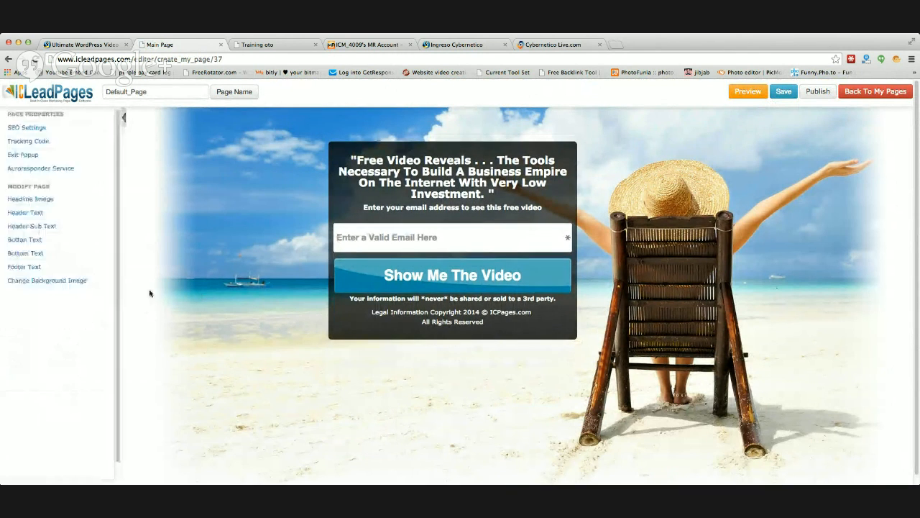
Step: Set the header text to Show and check the edit settings of the header sub text
click(413, 185)
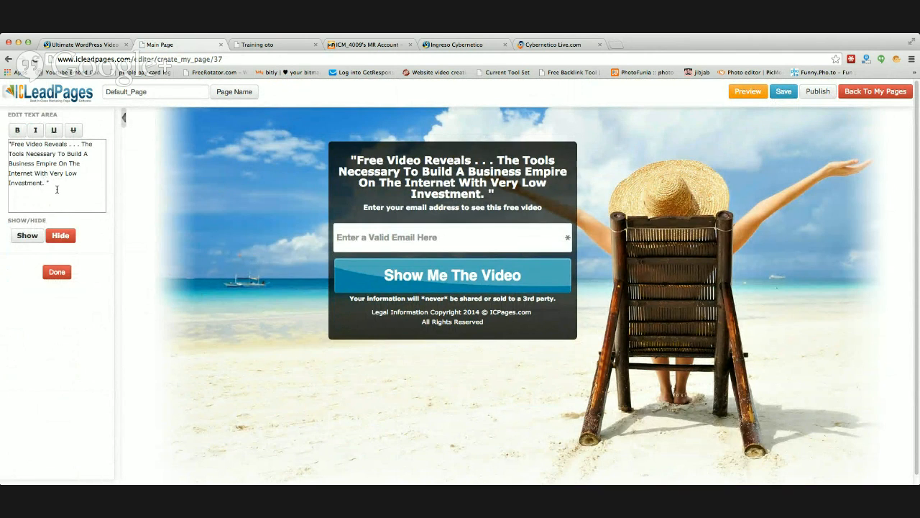
click(27, 235)
click(57, 272)
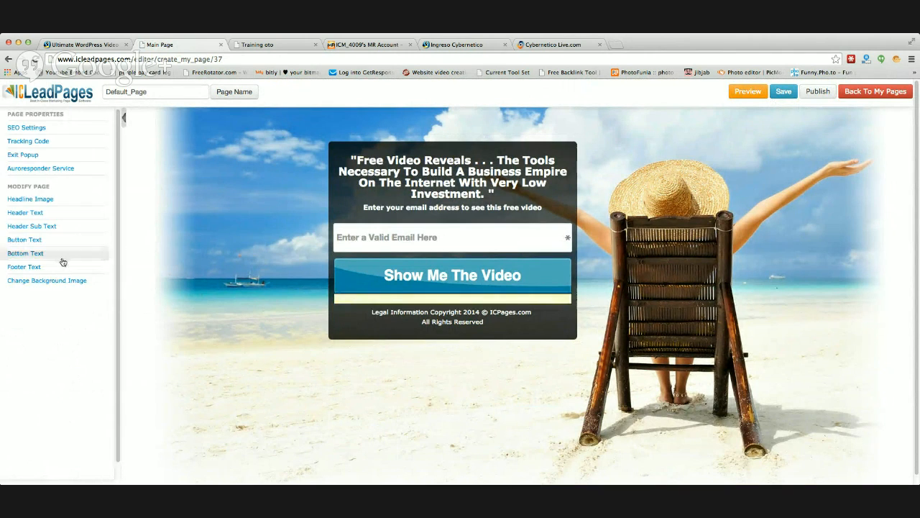
click(368, 209)
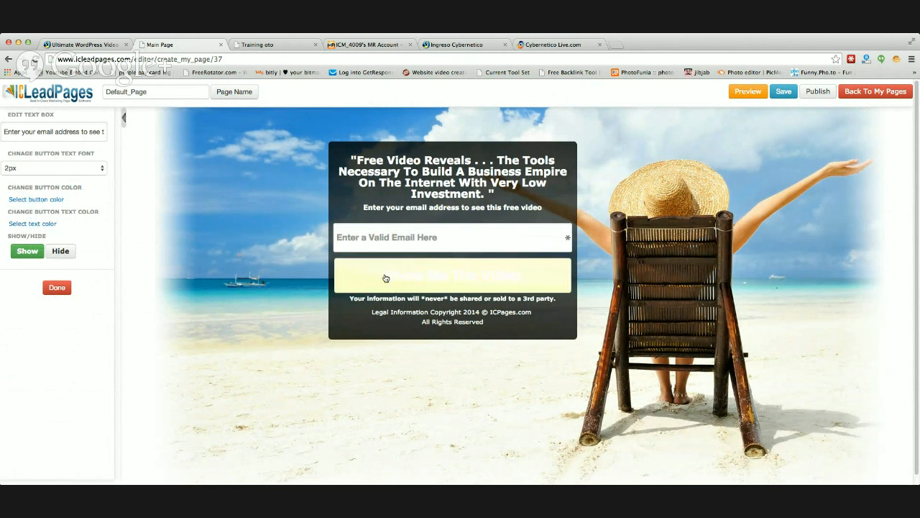
click(57, 287)
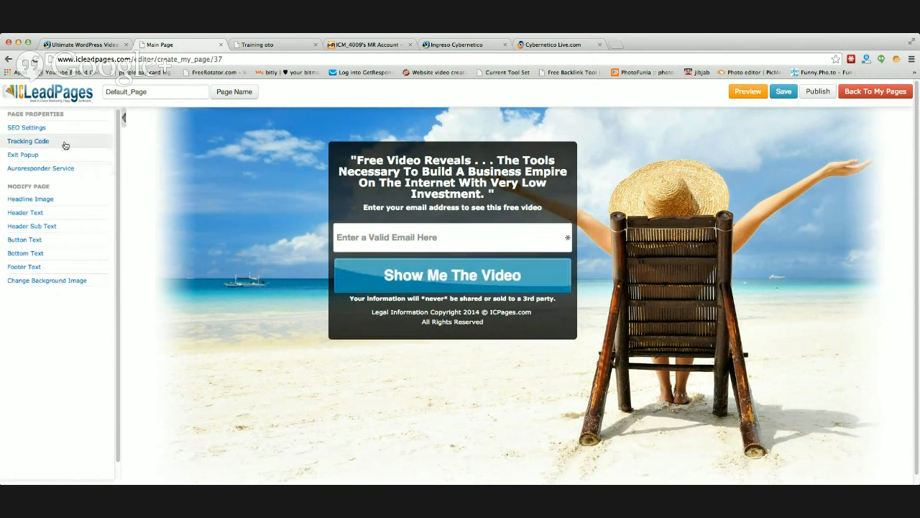
Step: Replace the default page name with webi9414
drag(152, 92, 95, 94)
text(webi)
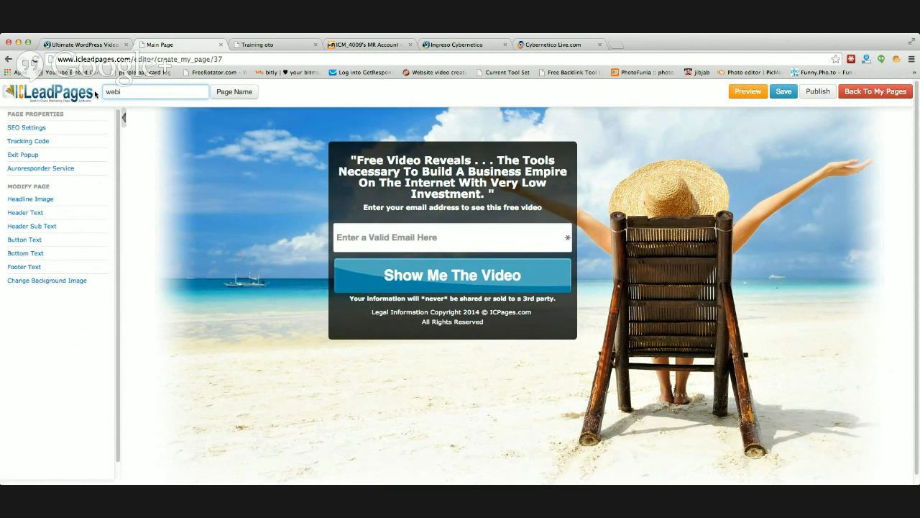
text(9414)
Step: Fill the page title, description and keywords in the SEO settings with the page name webi9414
click(37, 130)
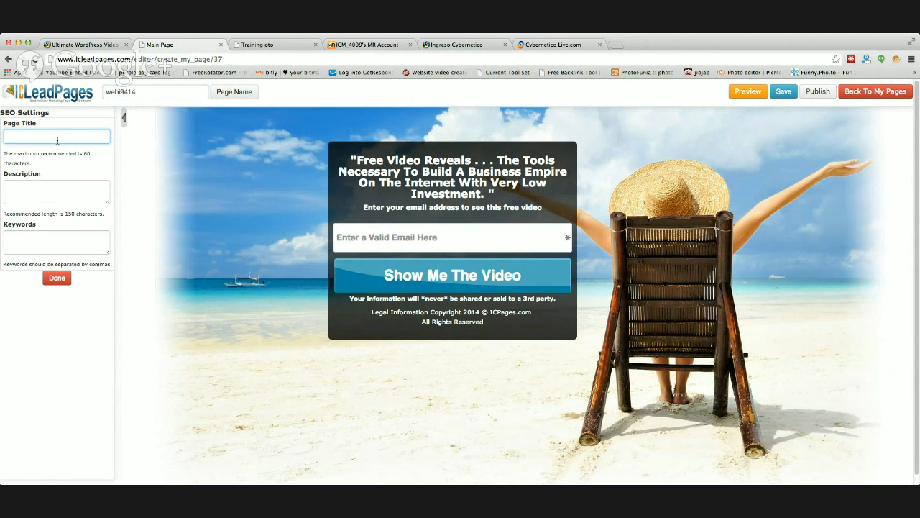
drag(137, 93, 106, 95)
key(ctrl+c)
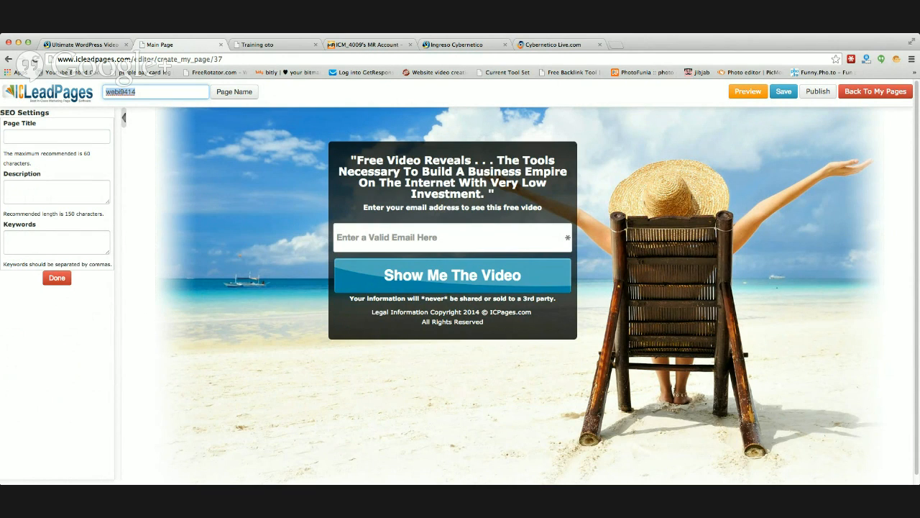
click(67, 136)
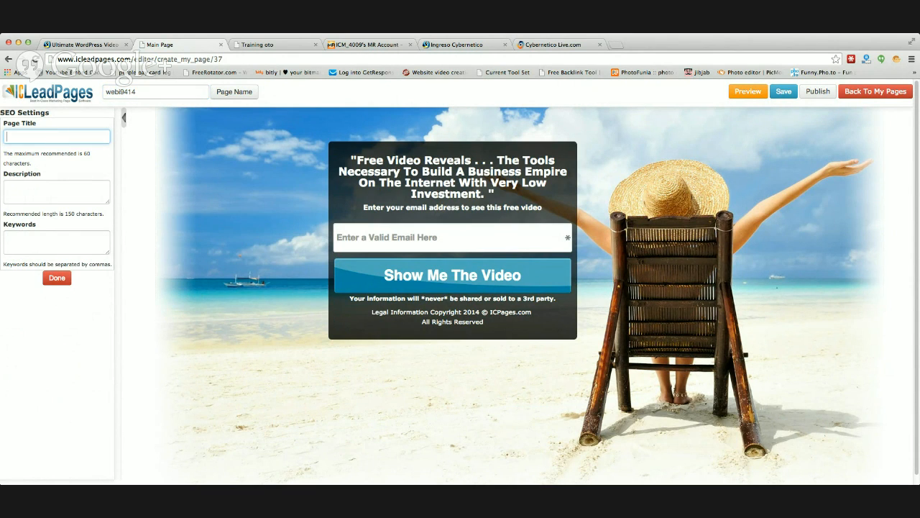
key(ctrl+v)
click(26, 191)
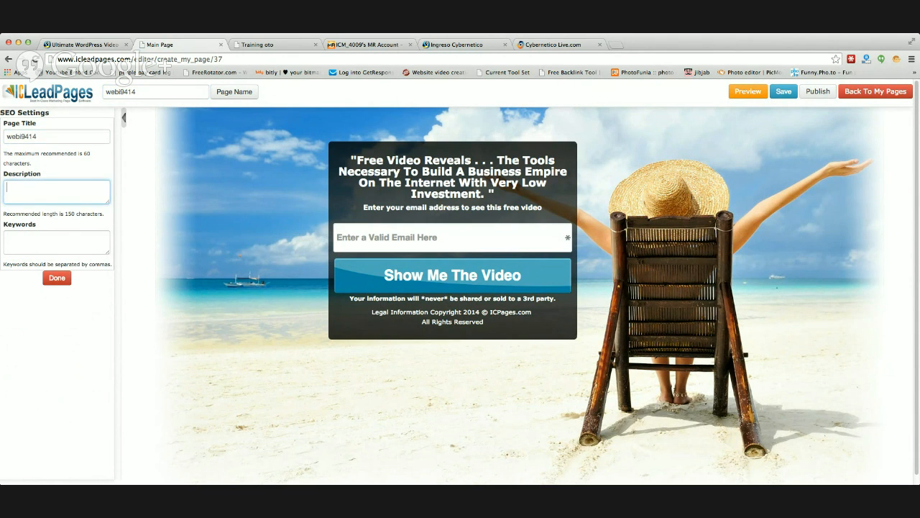
key(ctrl+v)
click(11, 241)
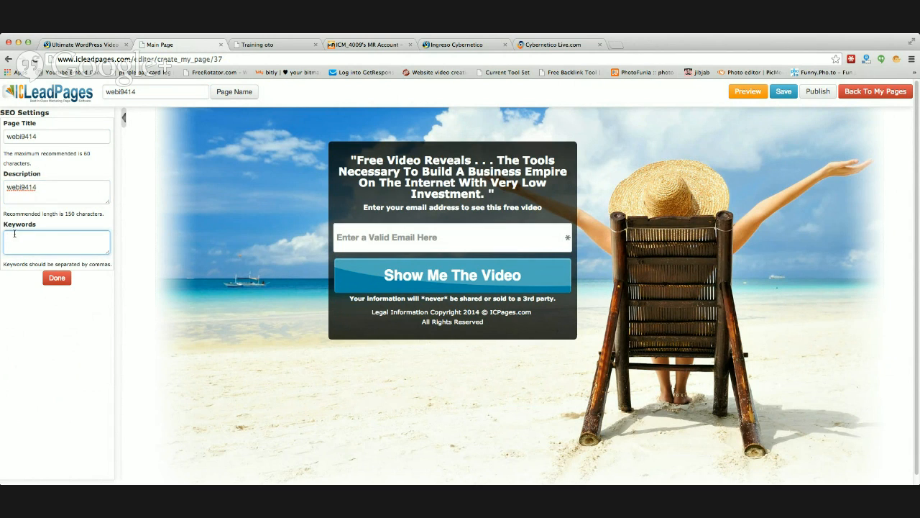
key(ctrl+v)
click(56, 278)
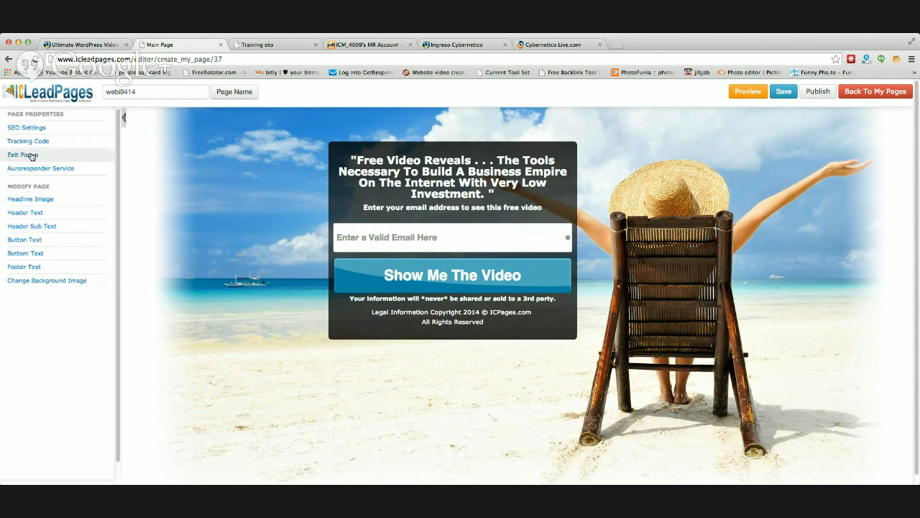
Step: Check the tracking code settings and set the autoresponder service to Magicresponder.com with webi9414 as the form ID
click(32, 141)
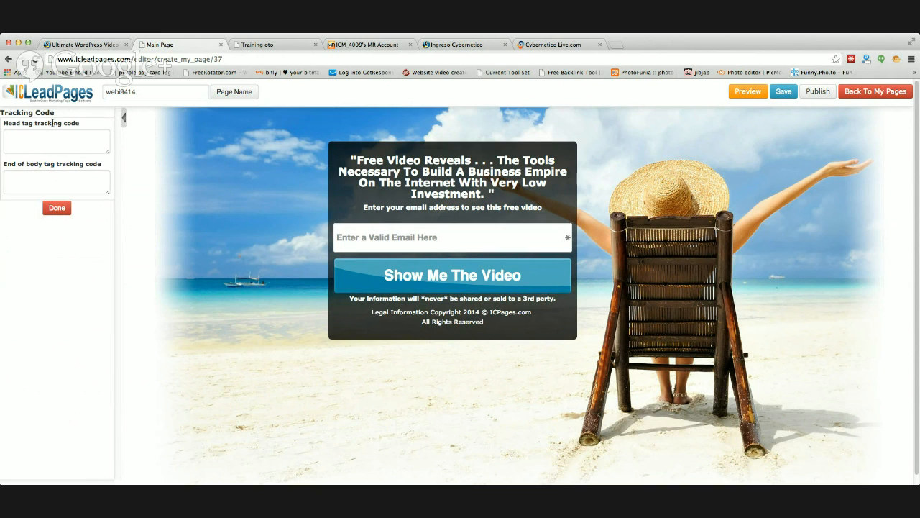
click(56, 208)
click(43, 170)
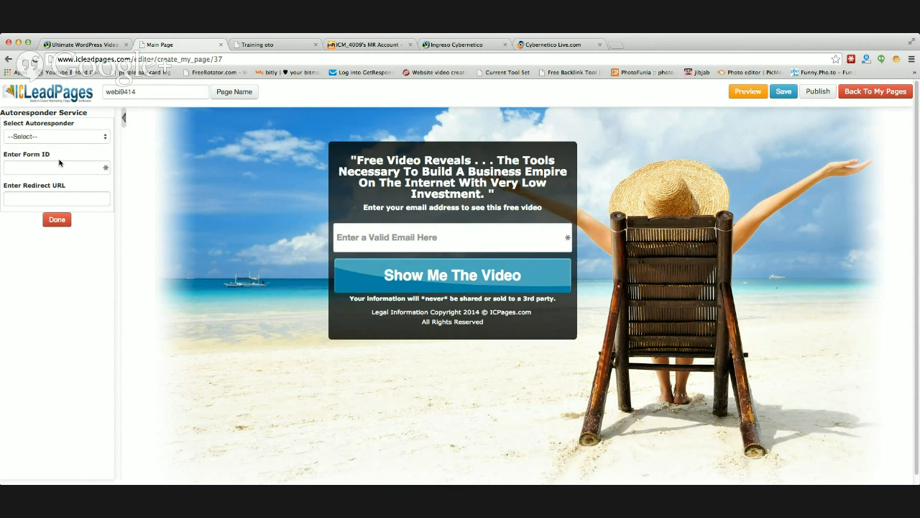
click(105, 138)
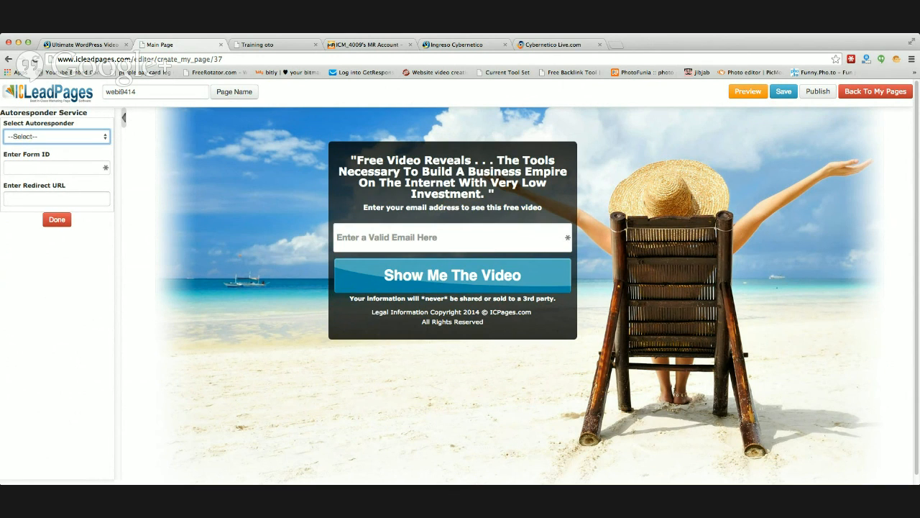
click(85, 152)
click(54, 167)
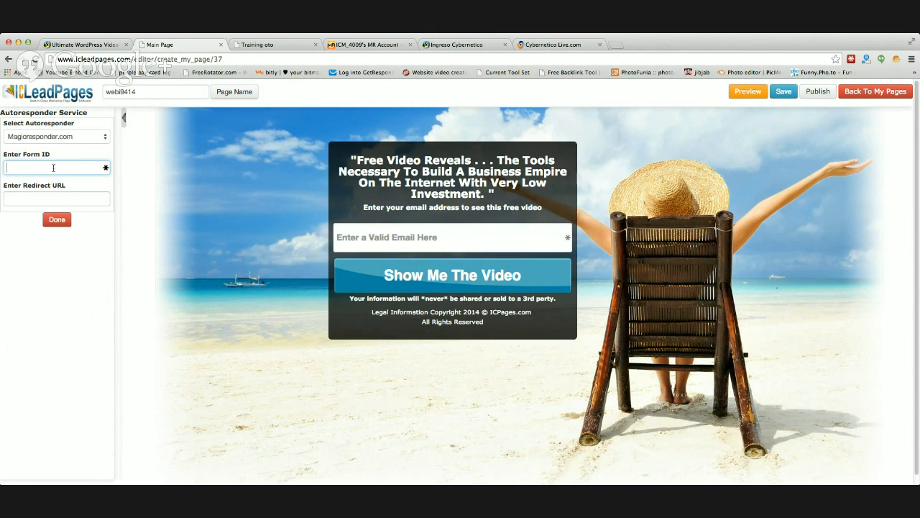
key(super+v)
Step: Set the autoresponder's redirect URL to the address of the Training oto special gift page and finish the autoresponder settings
click(56, 199)
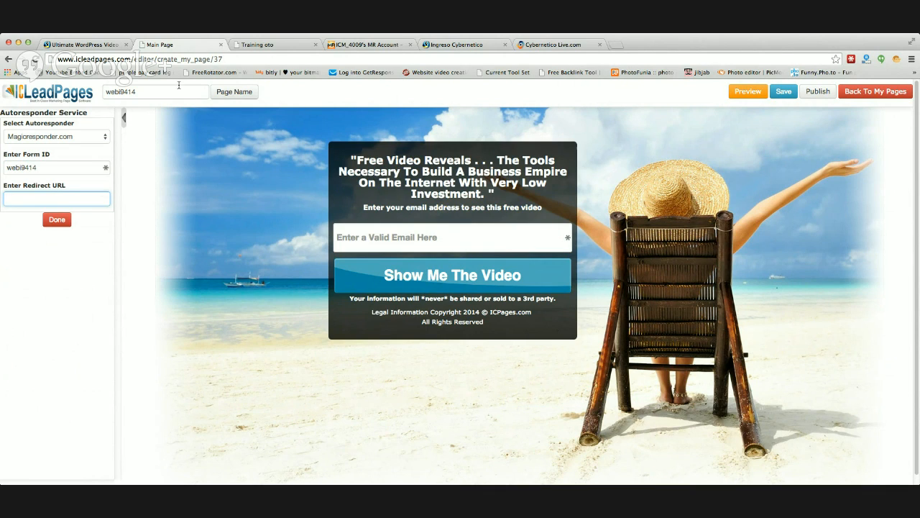
click(255, 46)
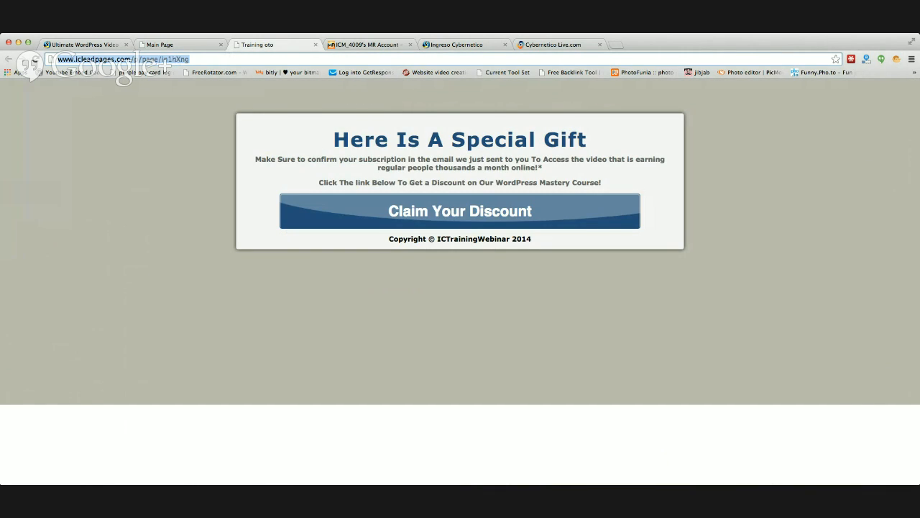
click(177, 44)
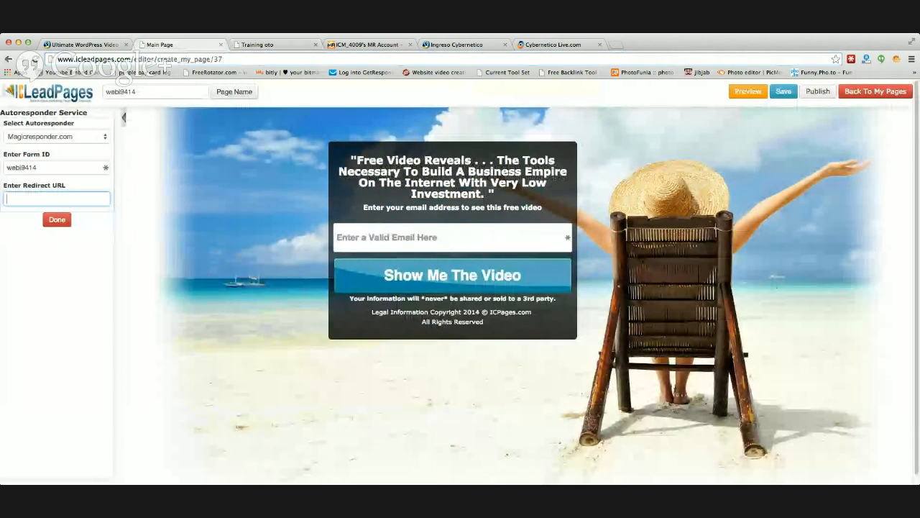
key(super+v)
click(49, 219)
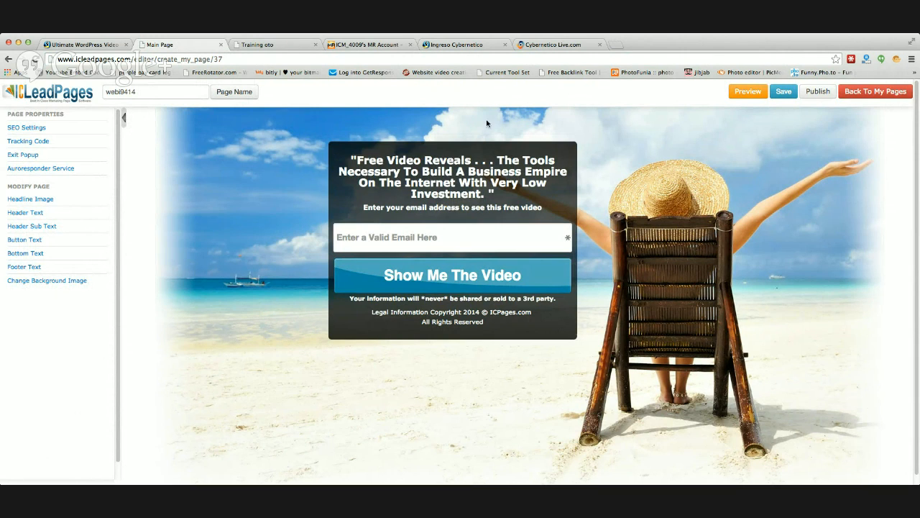
Step: Publish the webi9414 opt-in page, select its web address and view the Training oto special gift page
click(831, 98)
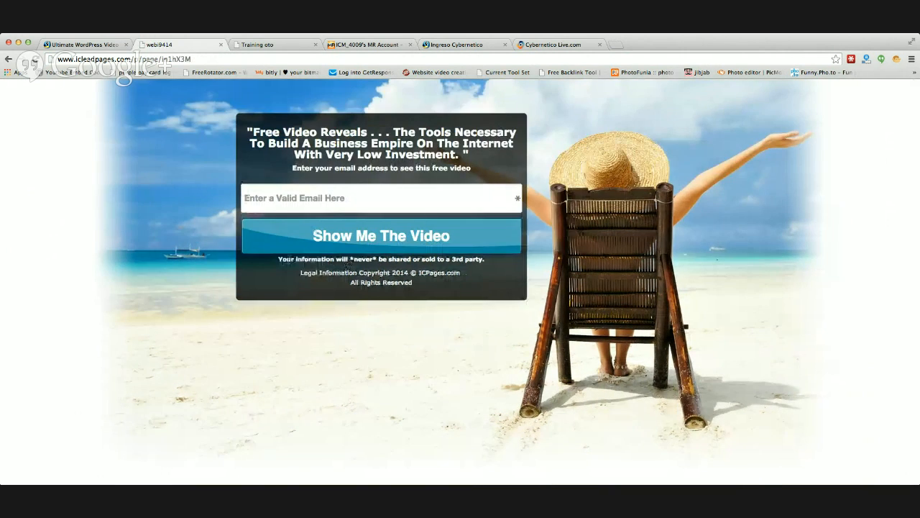
click(201, 59)
key(super+a)
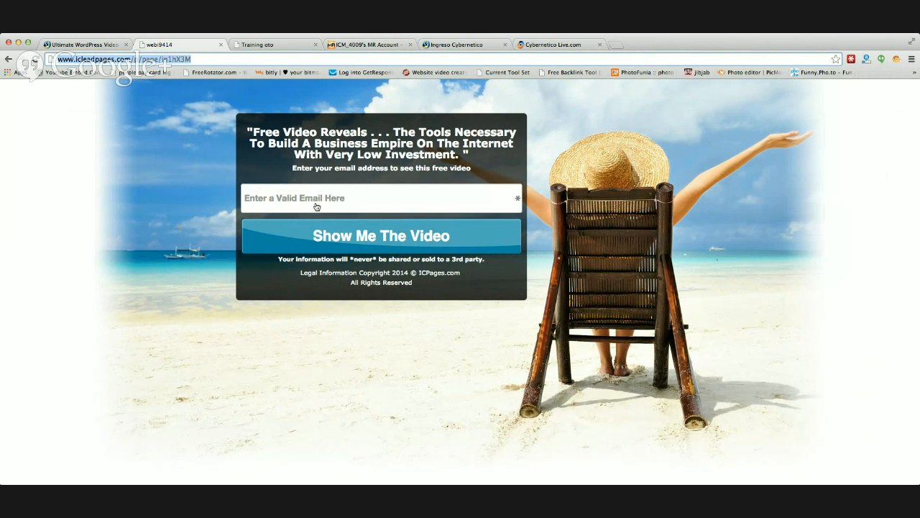
click(280, 45)
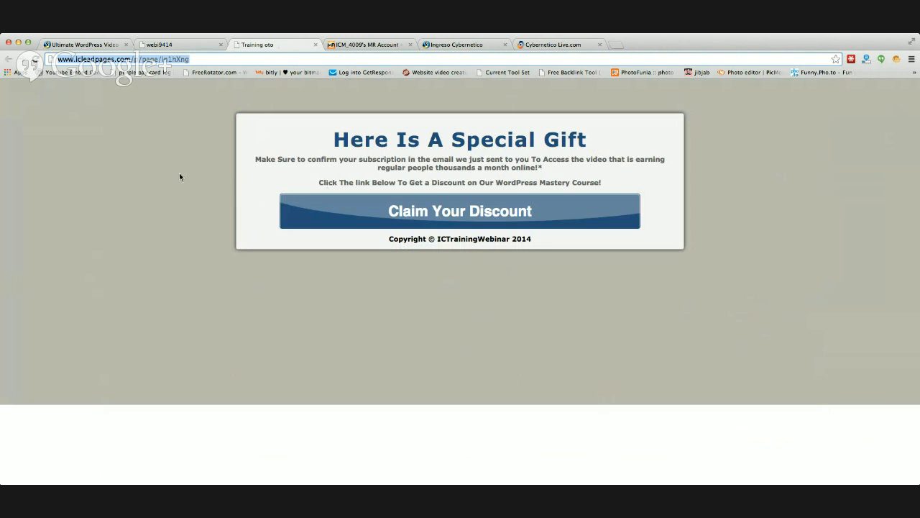
click(180, 176)
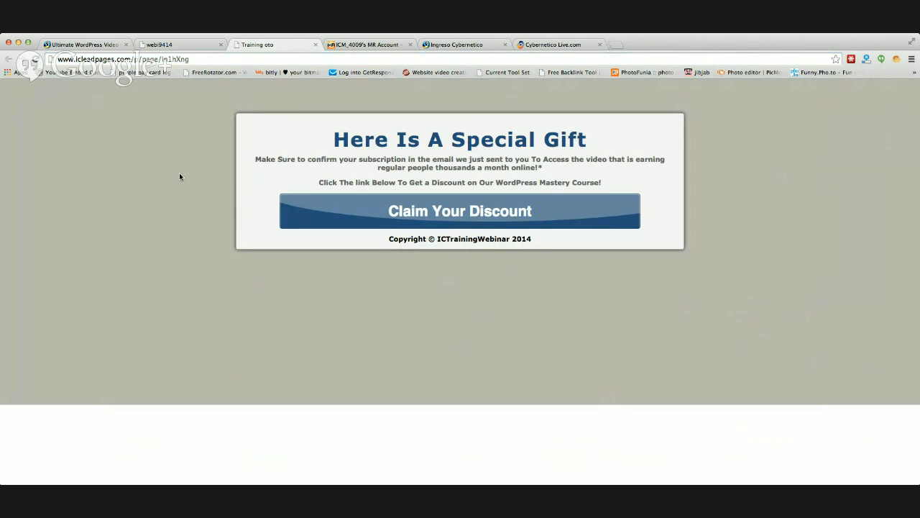